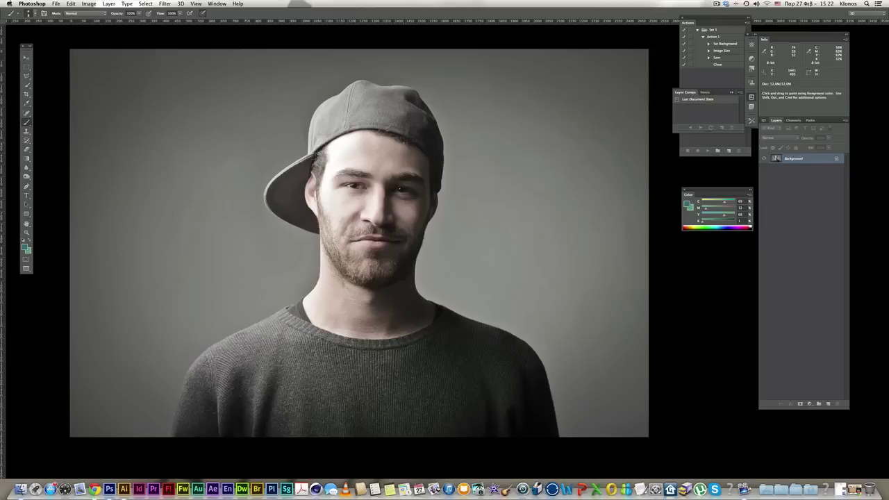
# Step: Unlock the portrait's Background into an editable Layer 0
pyautogui.click(27, 58)
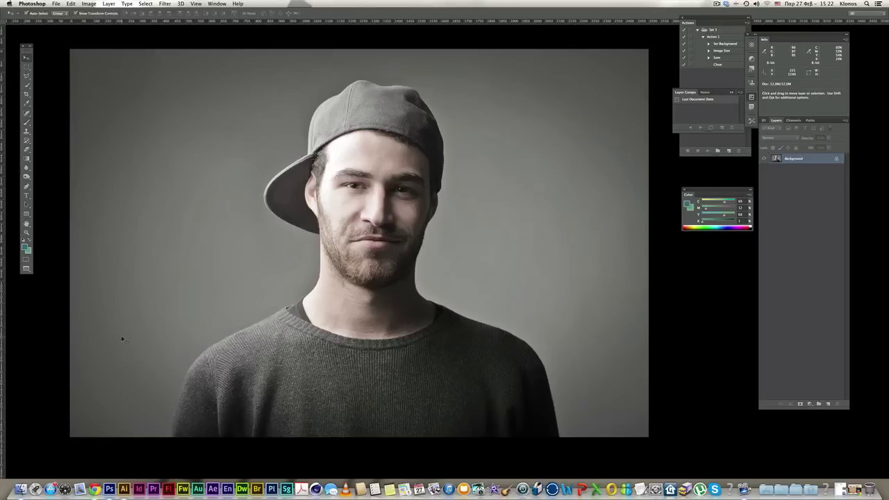
pyautogui.doubleClick(793, 159)
pyautogui.click(505, 221)
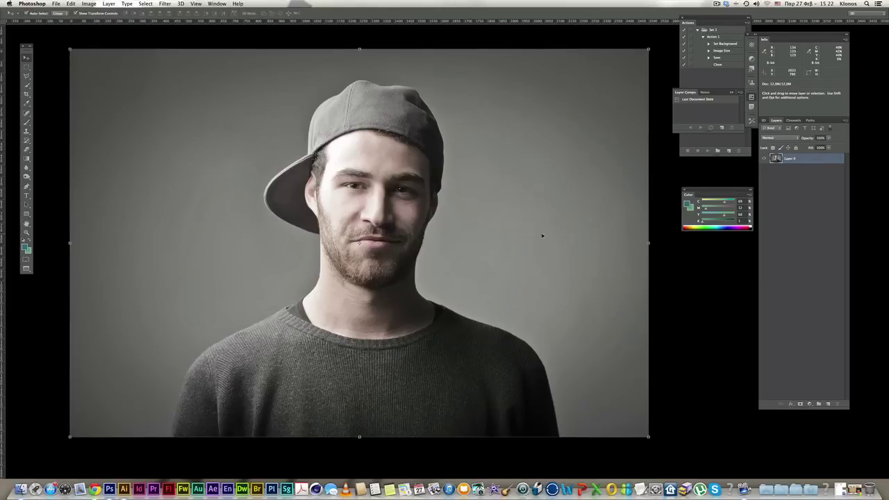
# Step: Save the portrait as Portrait.psd
pyautogui.hotkey('ctrl', 's')
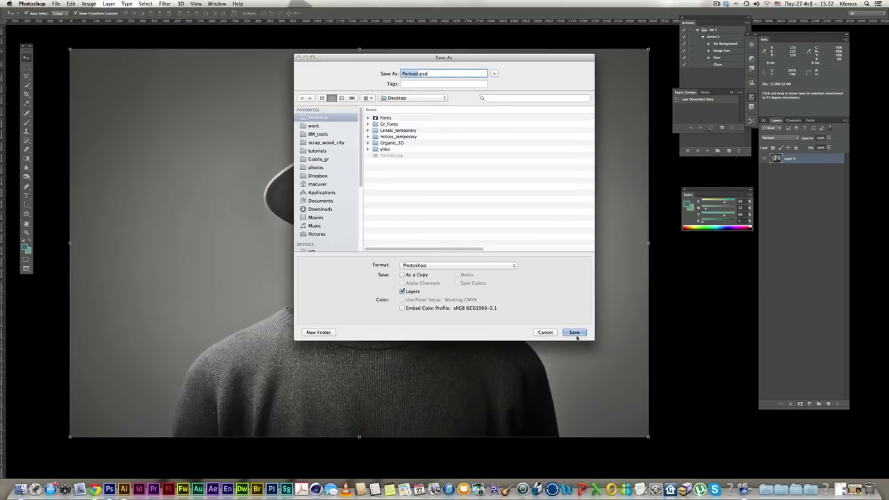
pyautogui.click(576, 333)
pyautogui.click(529, 220)
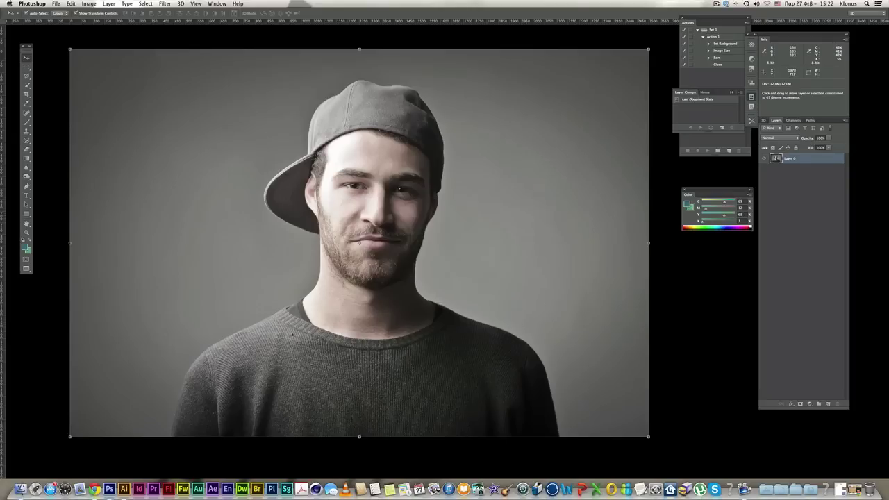
# Step: Check the portrait's image size: 2500 × 1677 pixels at 300 pixels/inch
pyautogui.click(124, 479)
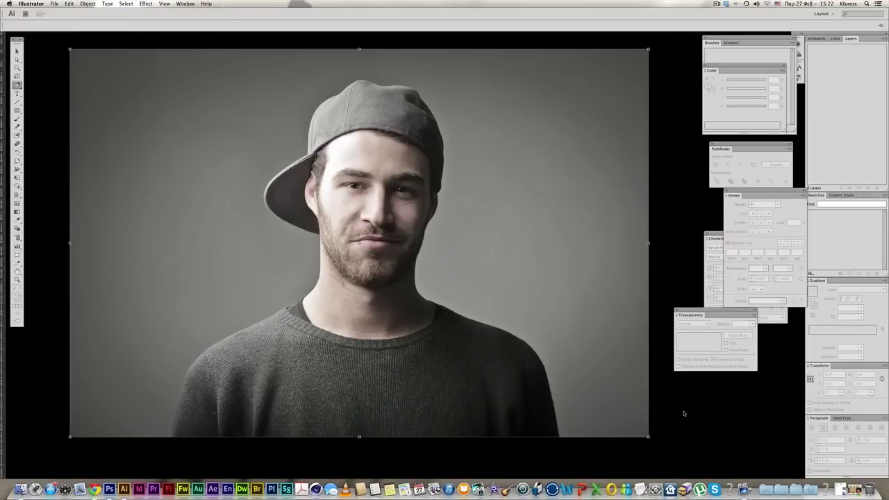
pyautogui.press('super+Tab')
pyautogui.click(83, 3)
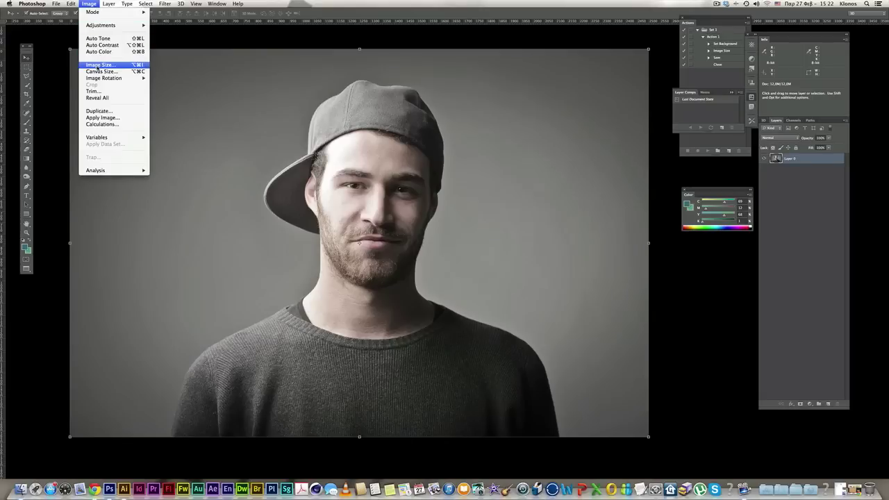
pyautogui.click(99, 66)
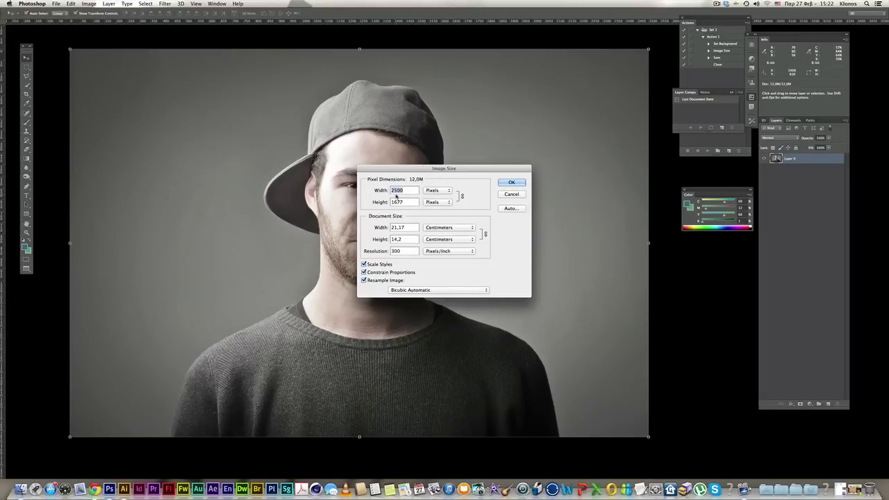
pyautogui.click(512, 182)
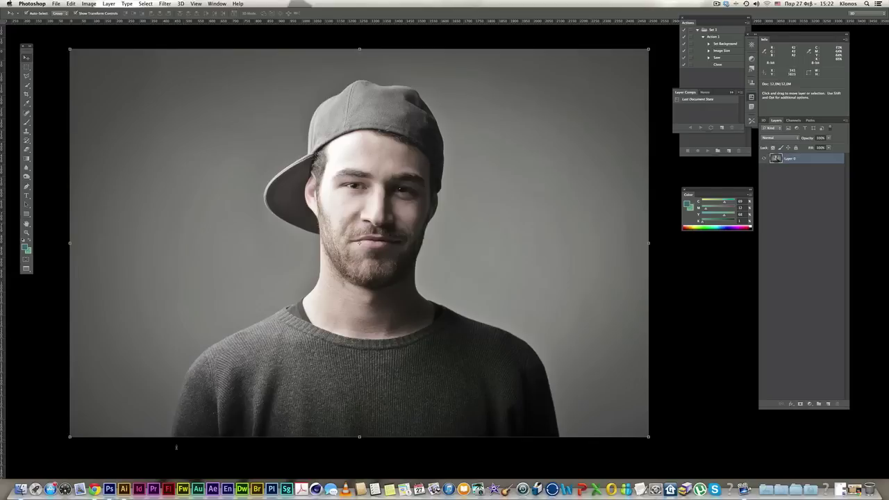
pyautogui.press('super+Tab')
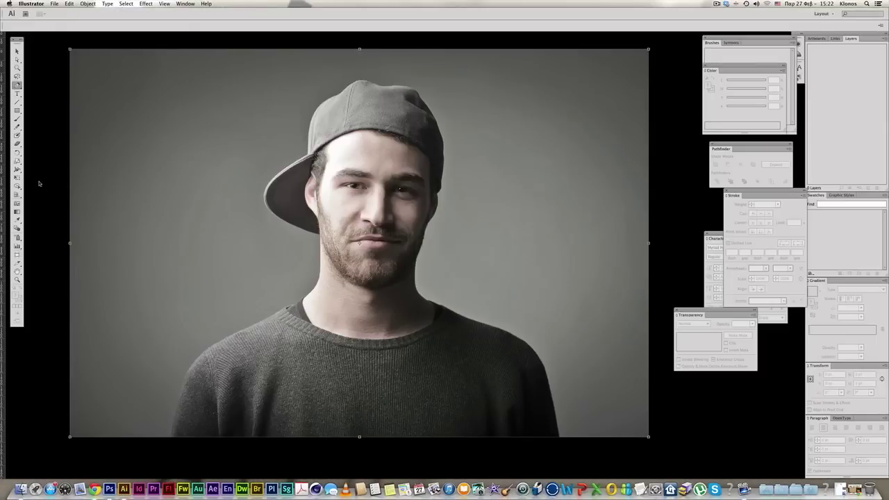
# Step: Create a new 2500 × 2500 px Illustrator document in RGB colour mode
pyautogui.press('super+n')
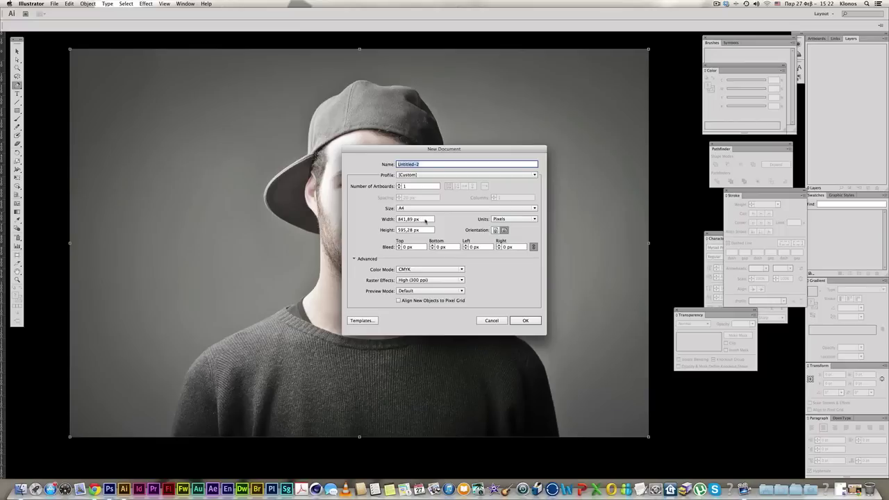
pyautogui.click(425, 219)
pyautogui.write('25')
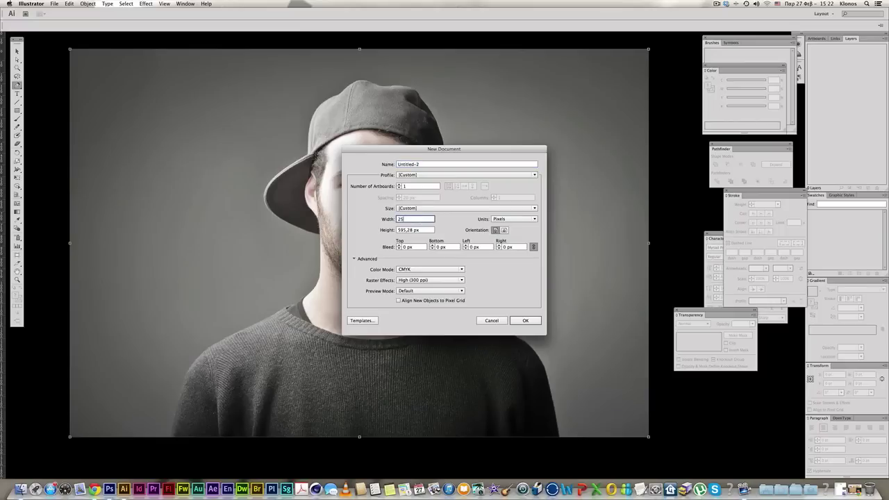
pyautogui.write('00')
pyautogui.click(405, 228)
pyautogui.write('2500')
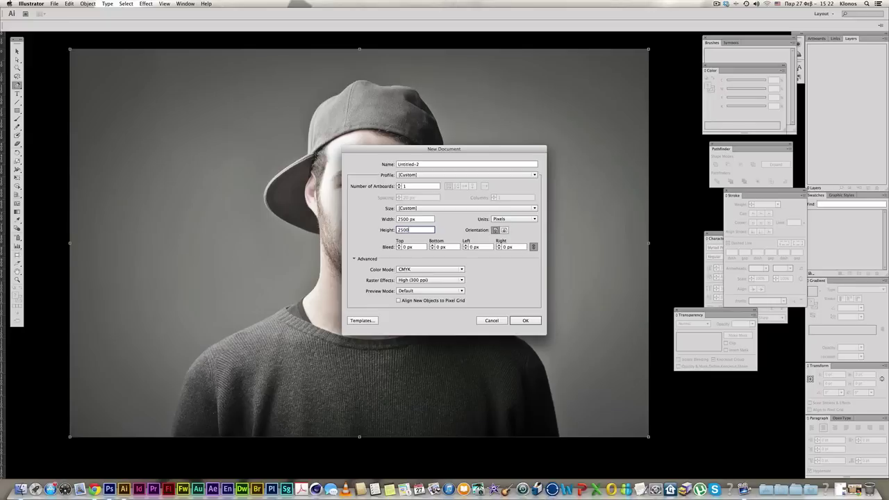
pyautogui.click(429, 269)
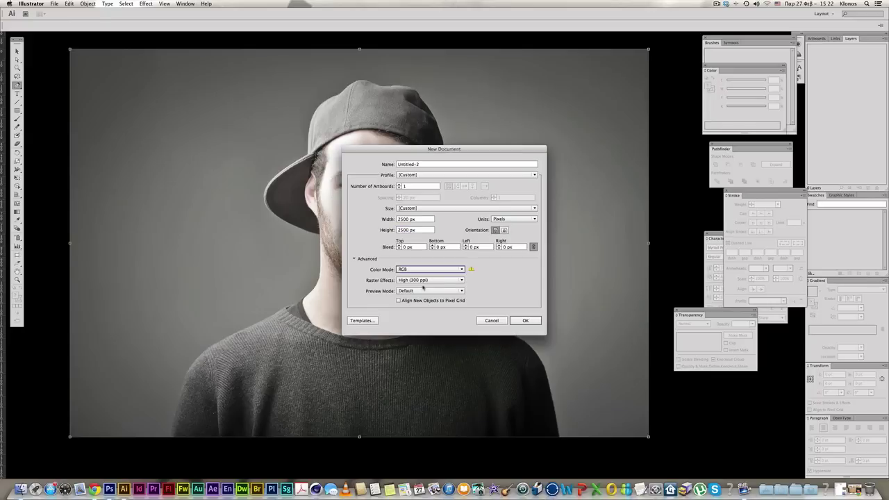
pyautogui.click(526, 320)
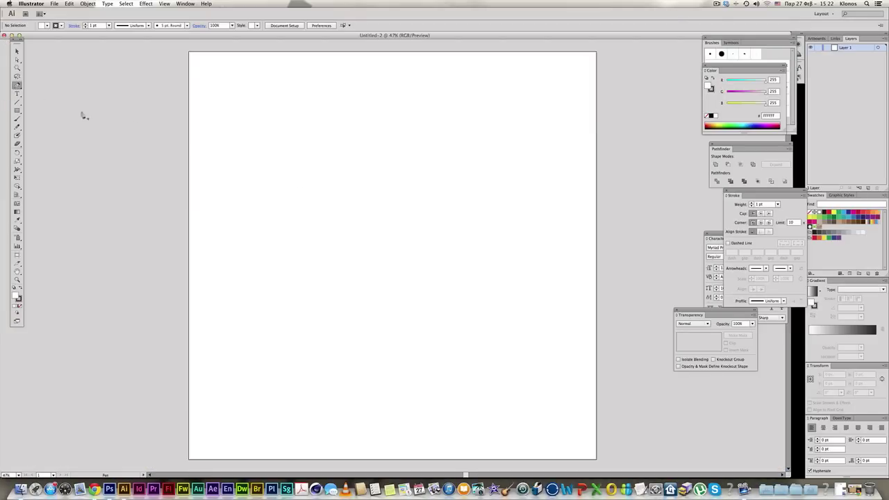
# Step: Draw an unfilled straight line between the artboard's top corners and select it
pyautogui.press('/')
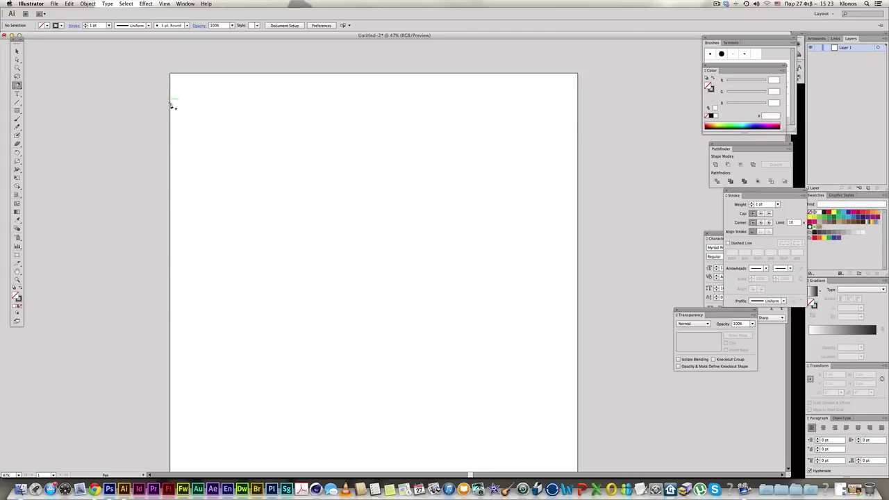
pyautogui.click(170, 76)
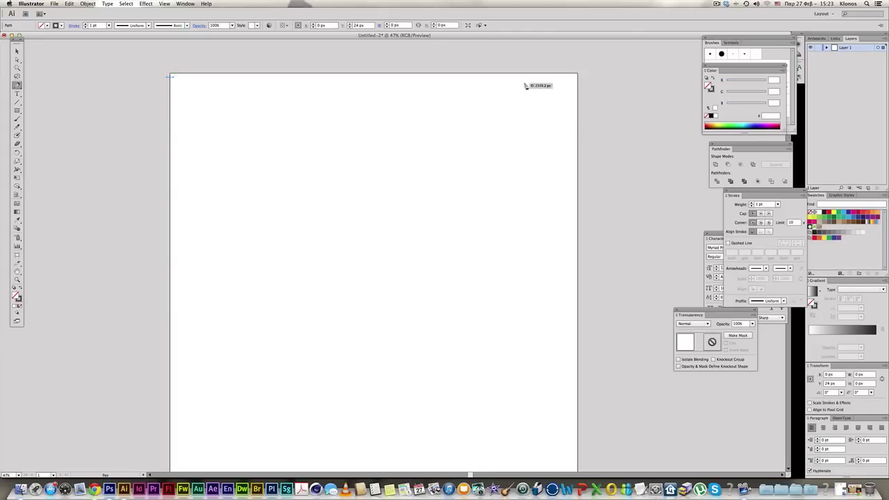
pyautogui.click(579, 82)
pyautogui.press('v')
pyautogui.moveTo(407, 152); pyautogui.dragTo(290, 75)
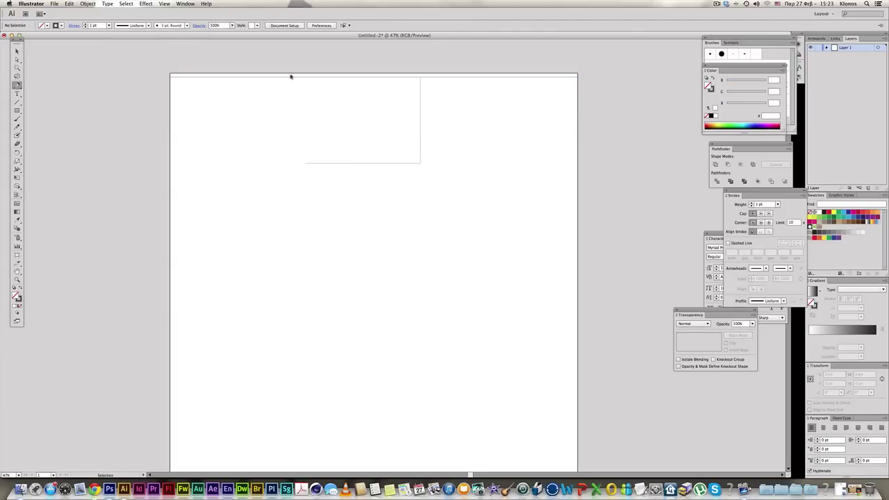
# Step: Apply a smooth-point Zig Zag effect at 13 px size to the top line
pyautogui.click(146, 4)
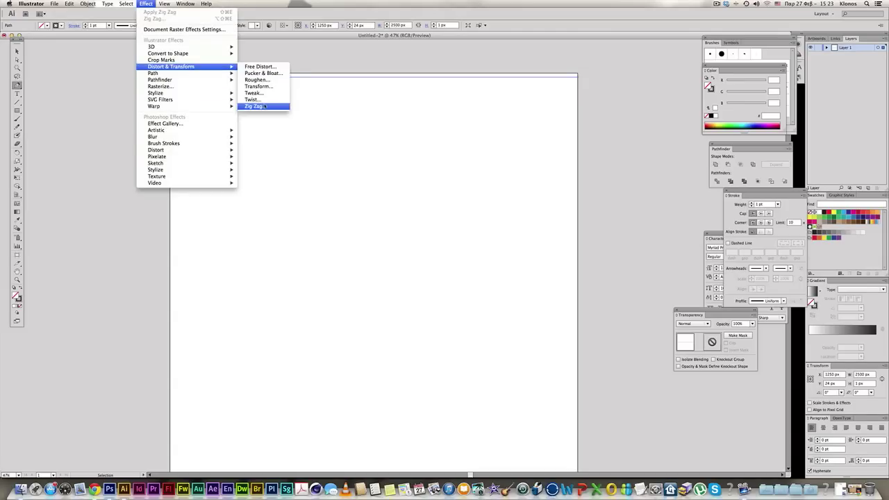
pyautogui.moveTo(171, 65)
pyautogui.click(262, 108)
pyautogui.click(575, 232)
pyautogui.click(530, 251)
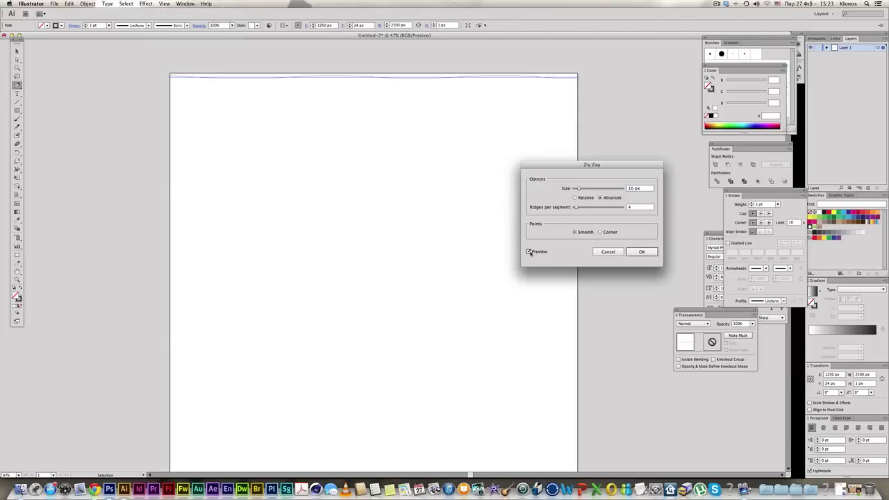
pyautogui.moveTo(580, 189); pyautogui.dragTo(585, 209)
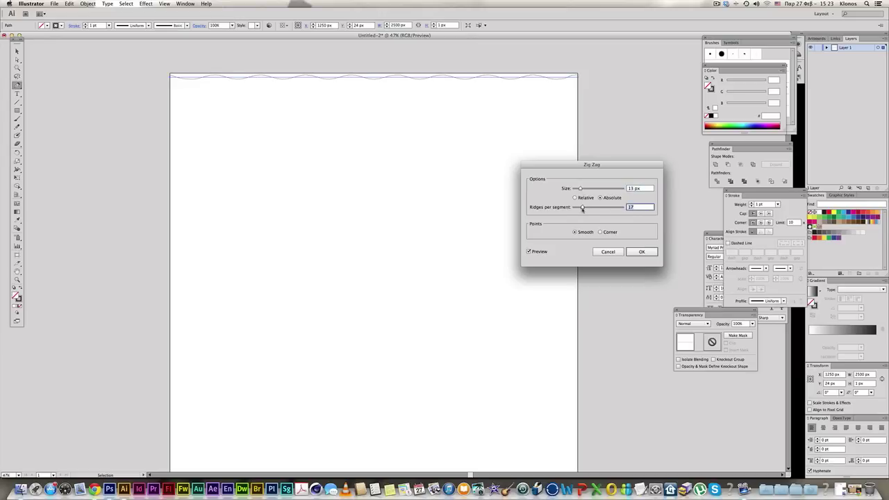
pyautogui.click(649, 252)
pyautogui.click(416, 149)
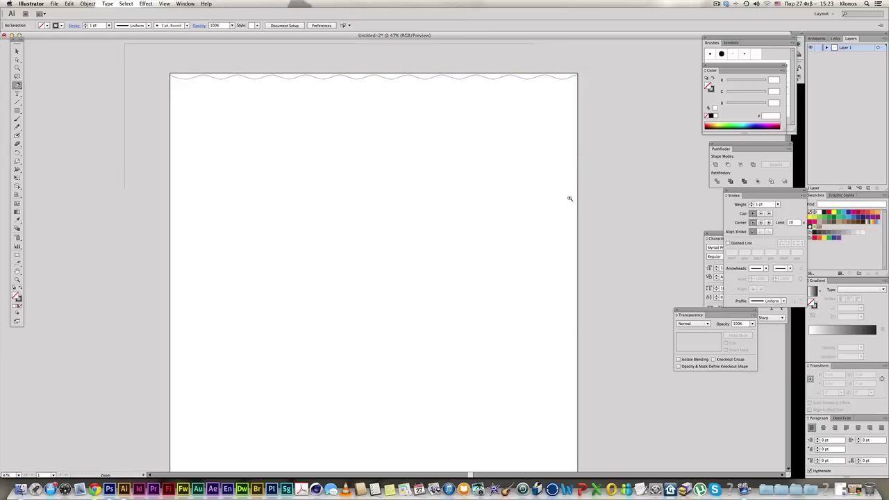
# Step: Expand the wavy line's Zig Zag effect into real path points
pyautogui.hotkey('ctrl', '+')
pyautogui.moveTo(296, 150); pyautogui.dragTo(412, 270)
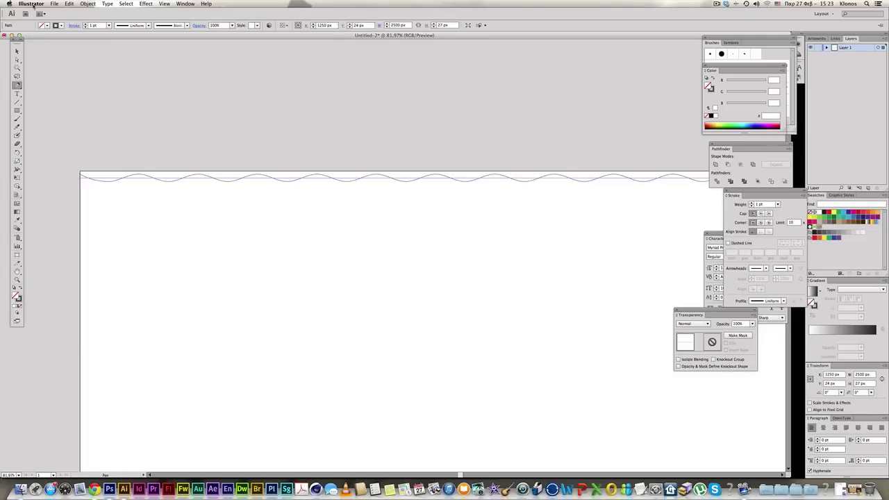
pyautogui.click(89, 4)
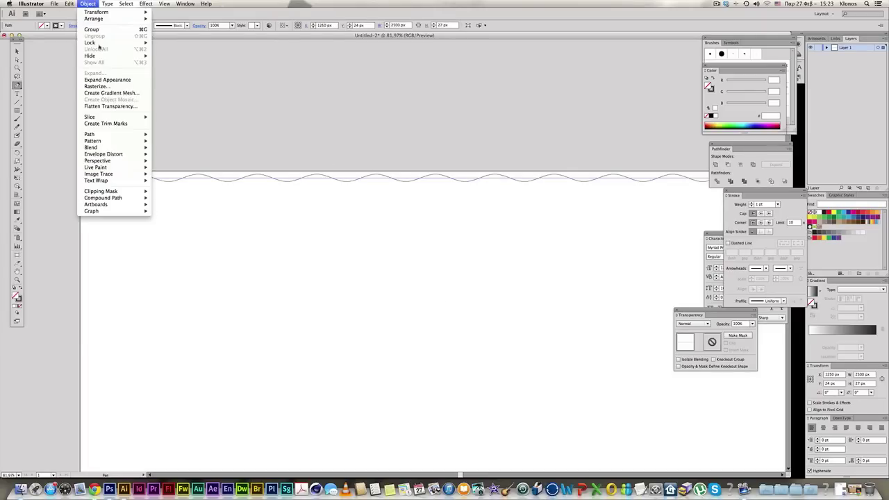
pyautogui.click(104, 80)
pyautogui.click(438, 245)
# Step: Copy the wave about 13 px down and repeat four times to stack waves
pyautogui.hotkey('ctrl', '-')
pyautogui.moveTo(488, 238)
pyautogui.mouseDown()
pyautogui.moveTo(536, 180)
pyautogui.moveTo(521, 143)
pyautogui.mouseUp()
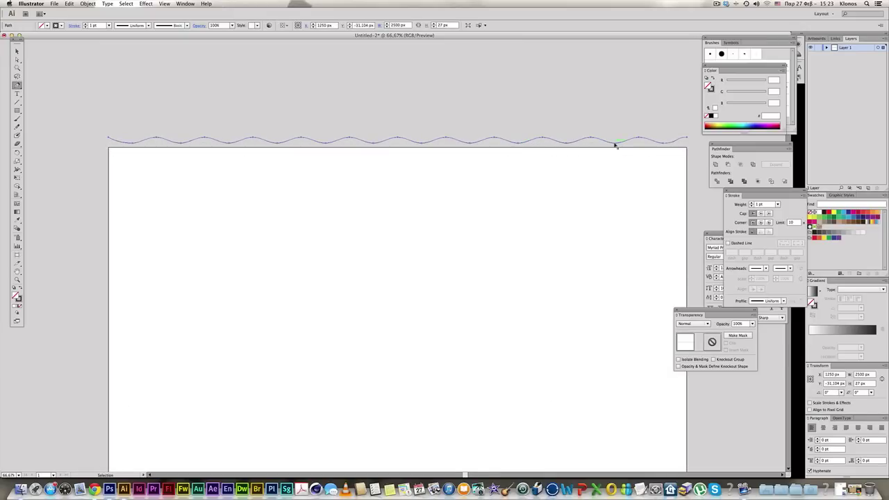
pyautogui.moveTo(615, 144); pyautogui.dragTo(615, 149)
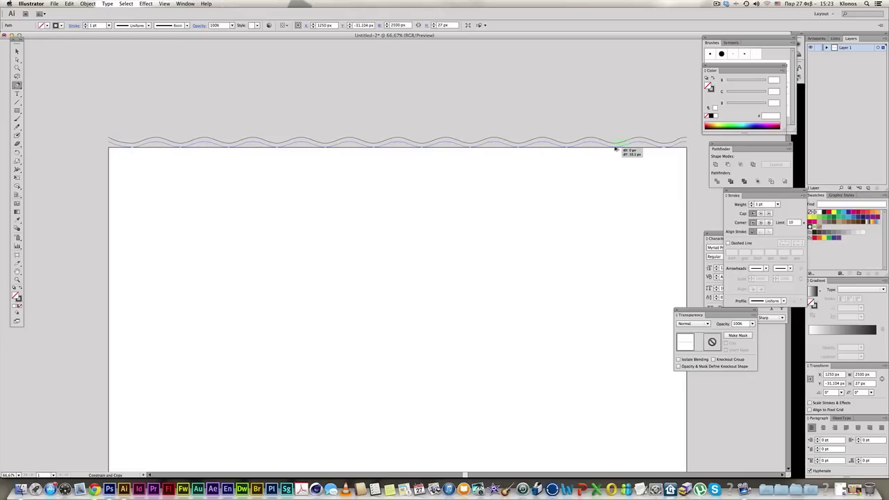
pyautogui.moveTo(615, 147); pyautogui.dragTo(615, 149)
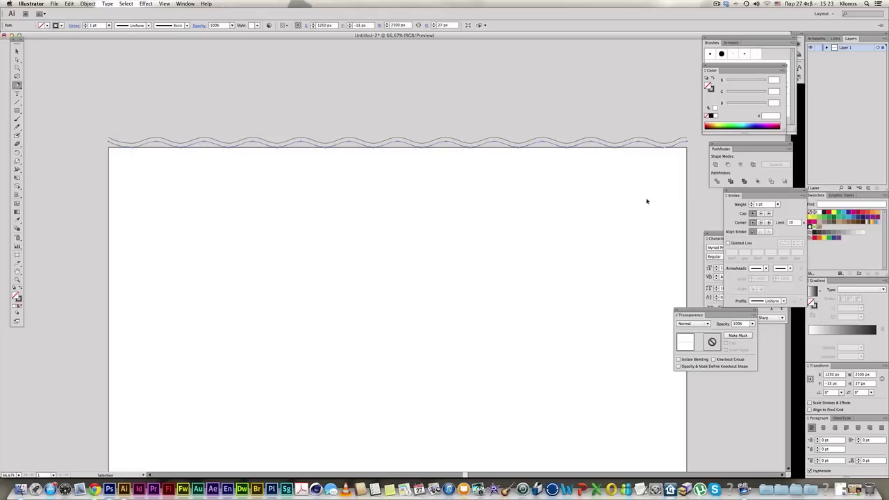
pyautogui.press('super+d')
pyautogui.press('super+d')
pyautogui.press('super+d')
pyautogui.press('super+d')
pyautogui.press('super+d')
pyautogui.press('super+d')
pyautogui.press('super+d')
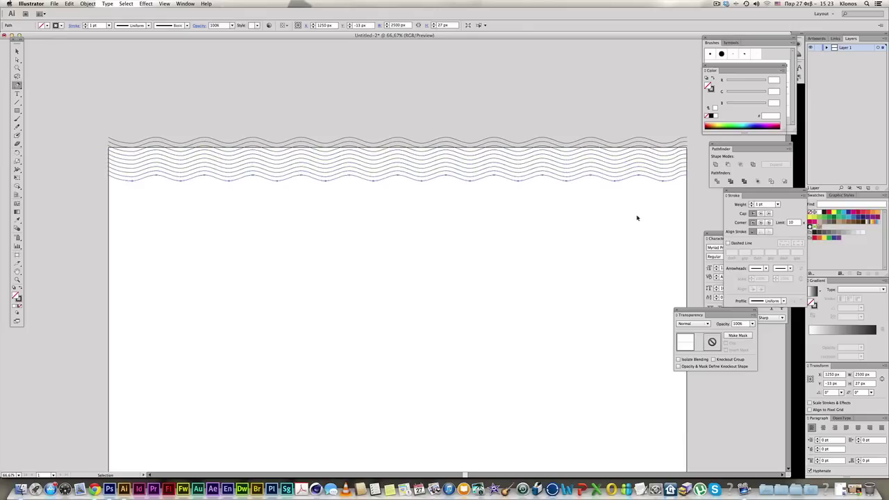
pyautogui.press('super+d')
pyautogui.press('super+d')
pyautogui.press('super+d')
pyautogui.press('super+d')
pyautogui.press('super+d')
pyautogui.press('super+d')
pyautogui.press('super+d')
pyautogui.press('super+d')
pyautogui.press('super+d')
pyautogui.press('super+d')
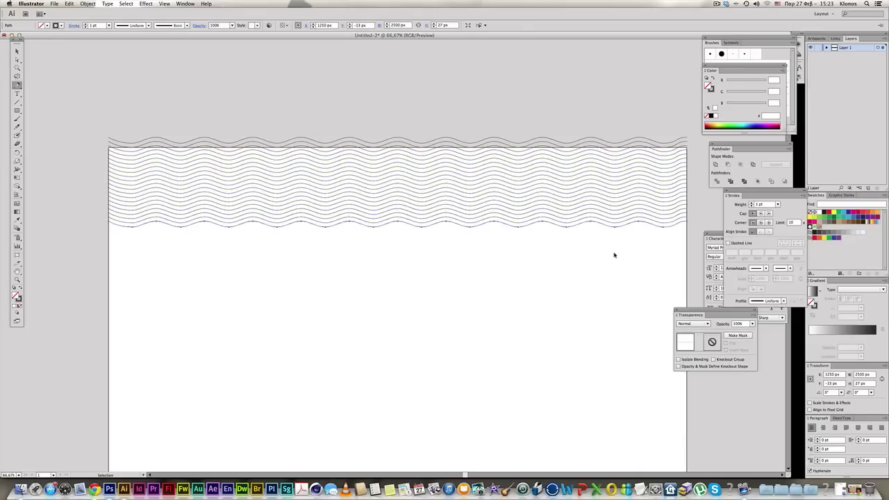
pyautogui.press('super+d')
pyautogui.press('super+d')
pyautogui.press('super+d')
pyautogui.press('super+d')
pyautogui.press('super+d')
pyautogui.press('super+d')
pyautogui.press('super+d')
pyautogui.press('super+d')
pyautogui.press('super+d')
pyautogui.press('super+d')
pyautogui.press('super+d')
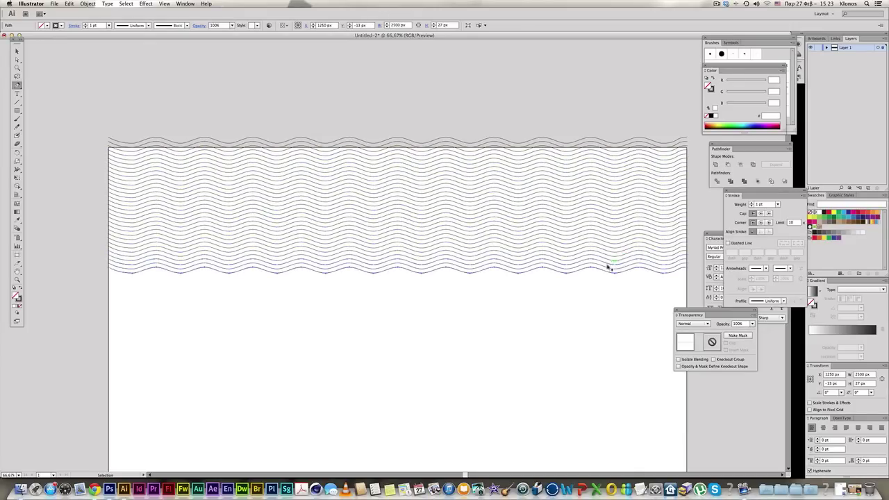
pyautogui.press('super+d')
pyautogui.press('super+d')
pyautogui.press('super+d')
pyautogui.press('super+d')
pyautogui.press('super+d')
pyautogui.press('super+d')
pyautogui.press('super+d')
pyautogui.press('super+d')
pyautogui.press('super+d')
pyautogui.press('super+d')
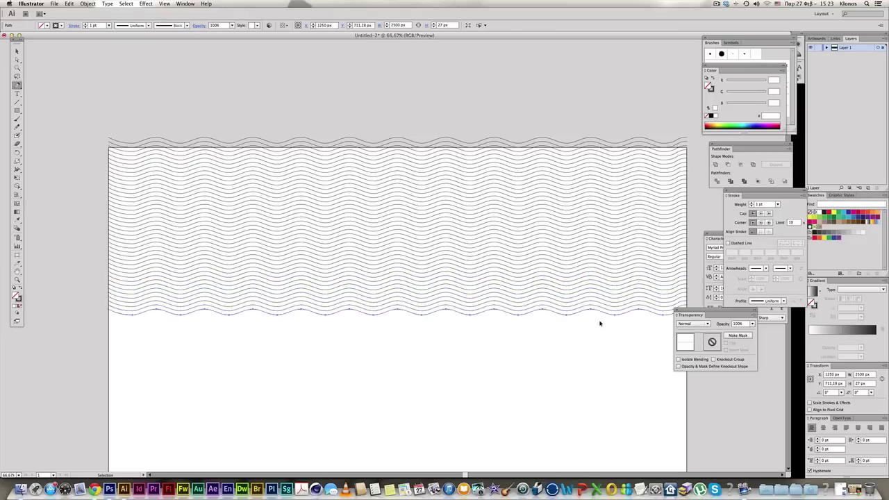
# Step: Select all the wavy lines and copy the whole stack straight downward
pyautogui.moveTo(379, 84); pyautogui.dragTo(564, 400)
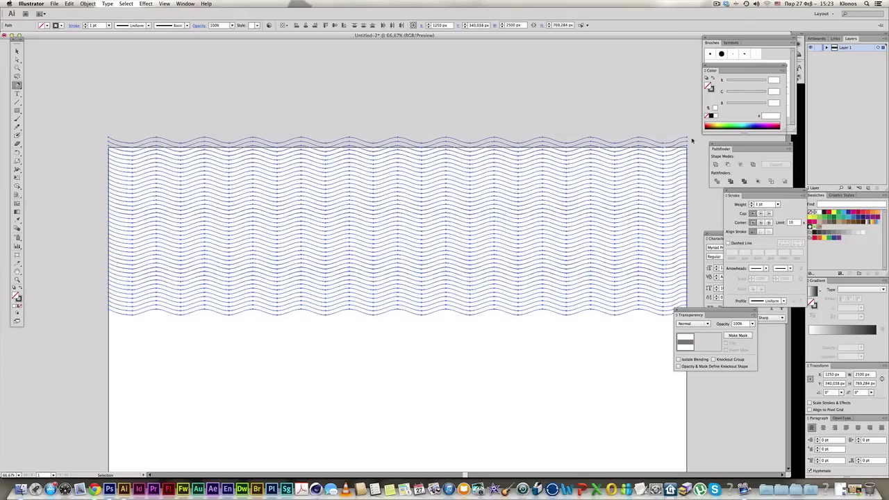
pyautogui.moveTo(692, 311); pyautogui.dragTo(826, 283)
pyautogui.moveTo(687, 139); pyautogui.dragTo(688, 314)
# Step: Copy the wave stack further down the artboard, repeating the copy twice more
pyautogui.click(684, 314)
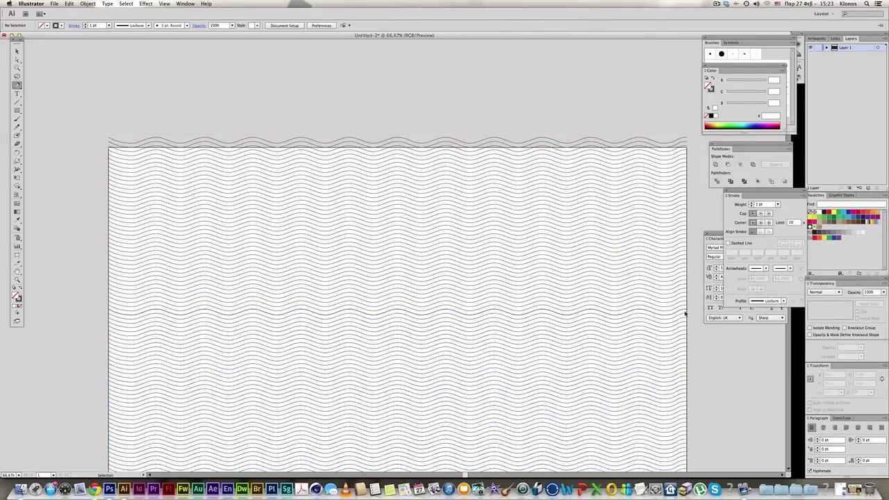
pyautogui.press('super+minus')
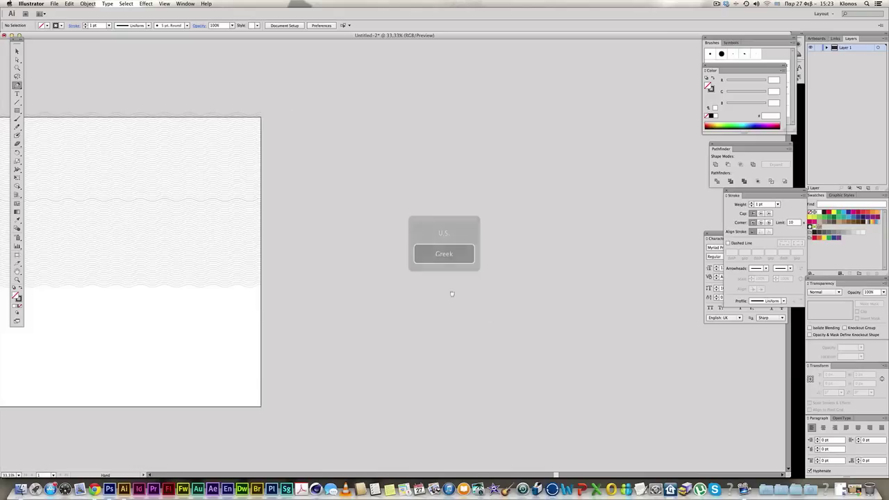
pyautogui.press('super+minus')
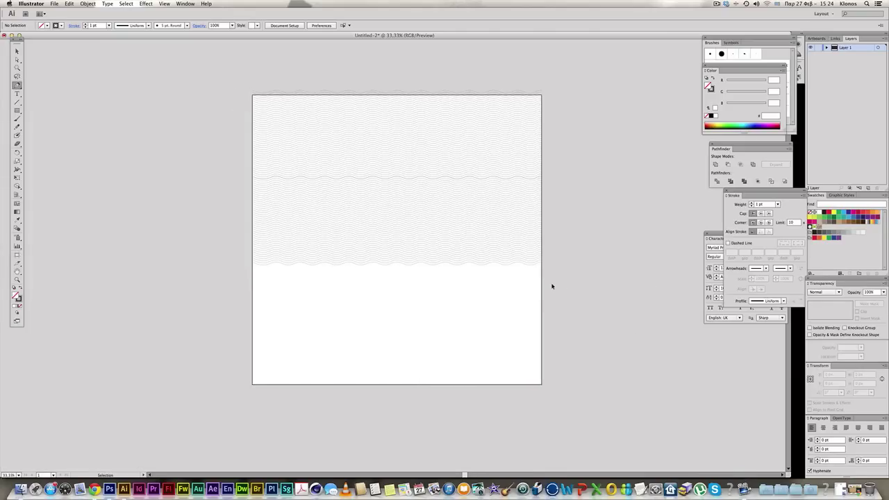
pyautogui.moveTo(541, 91)
pyautogui.mouseDown()
pyautogui.moveTo(545, 197)
pyautogui.moveTo(542, 175)
pyautogui.mouseUp()
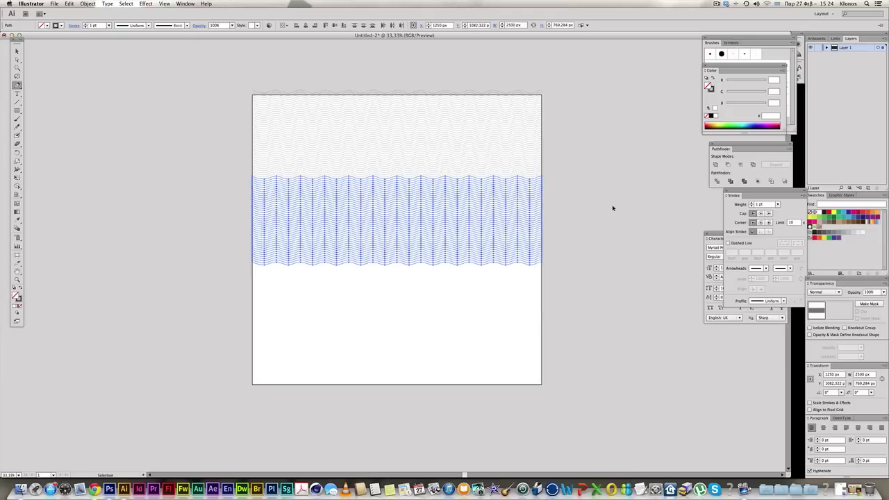
pyautogui.hotkey('ctrl', 'd')
pyautogui.hotkey('ctrl', 'd')
pyautogui.click(555, 201)
# Step: Zoom and pan to check the wave lines reach the artboard's bottom edge
pyautogui.moveTo(145, 88); pyautogui.dragTo(604, 287)
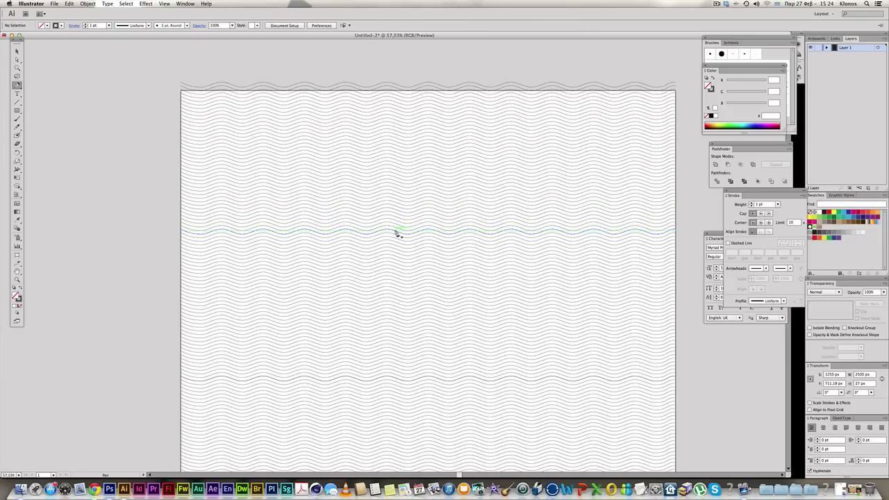
pyautogui.moveTo(476, 313); pyautogui.dragTo(472, 163)
pyautogui.click(437, 228)
pyautogui.keyDown('shift'); pyautogui.click(437, 228); pyautogui.keyUp('shift')
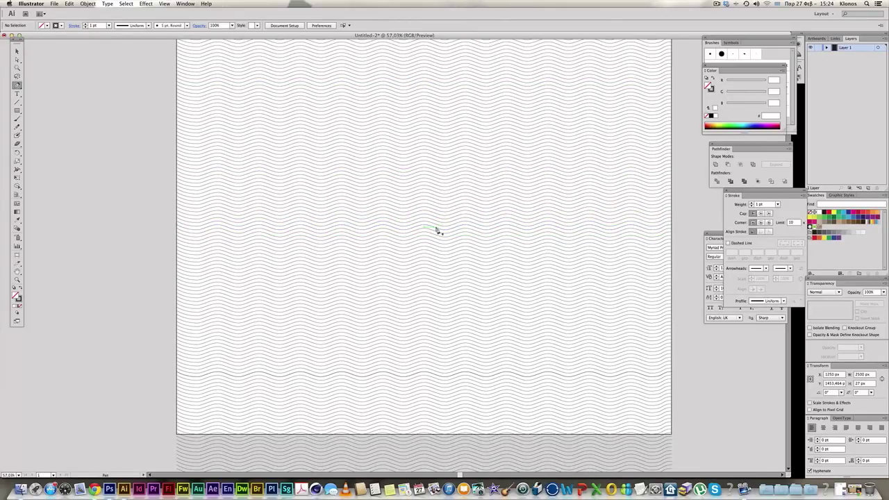
pyautogui.click(440, 377)
pyautogui.press('z')
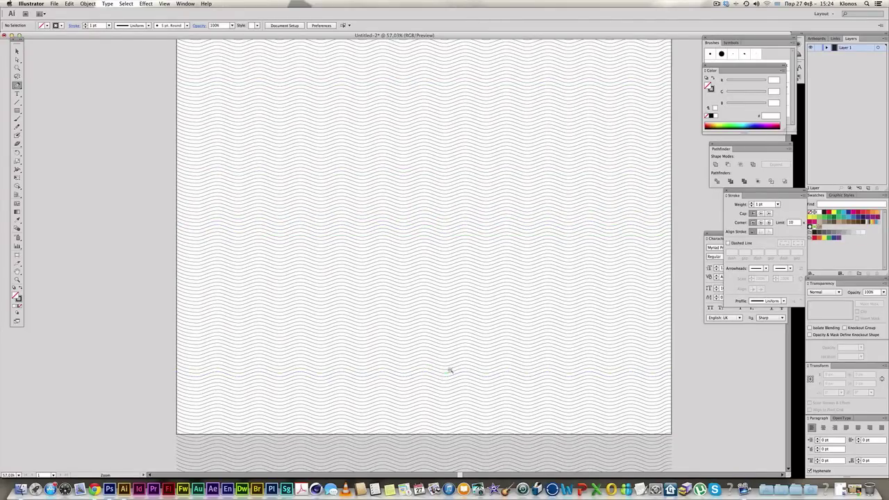
pyautogui.keyDown('alt'); pyautogui.click(445, 355); pyautogui.keyUp('alt')
pyautogui.moveTo(449, 263); pyautogui.dragTo(460, 363)
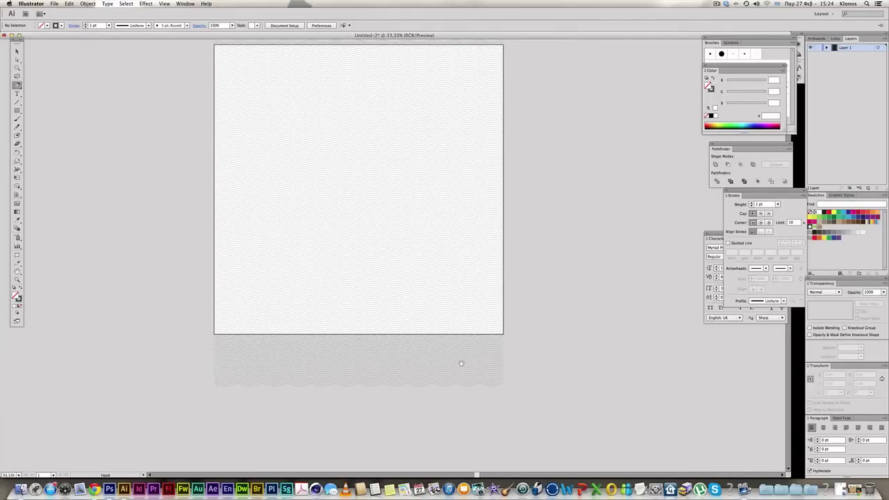
pyautogui.moveTo(345, 169); pyautogui.dragTo(357, 196)
# Step: Select every wavy line on the artboard with the Selection tool
pyautogui.click(17, 51)
pyautogui.moveTo(191, 50); pyautogui.dragTo(608, 444)
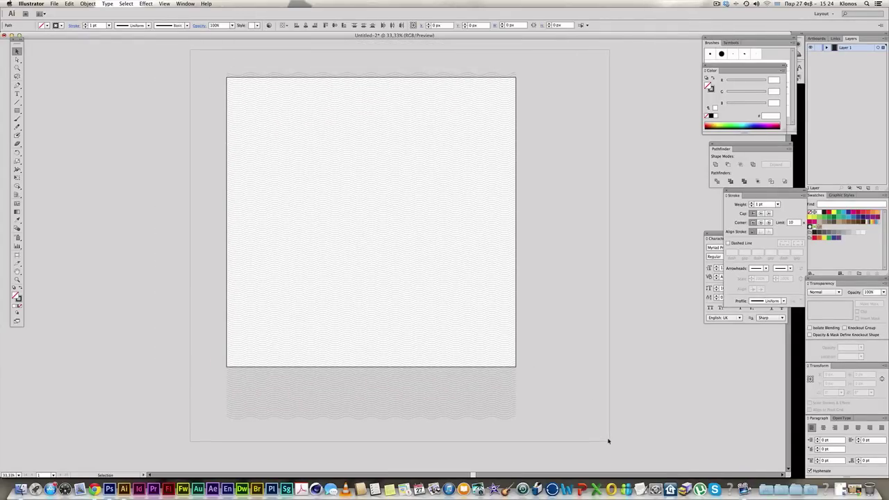
pyautogui.press('a')
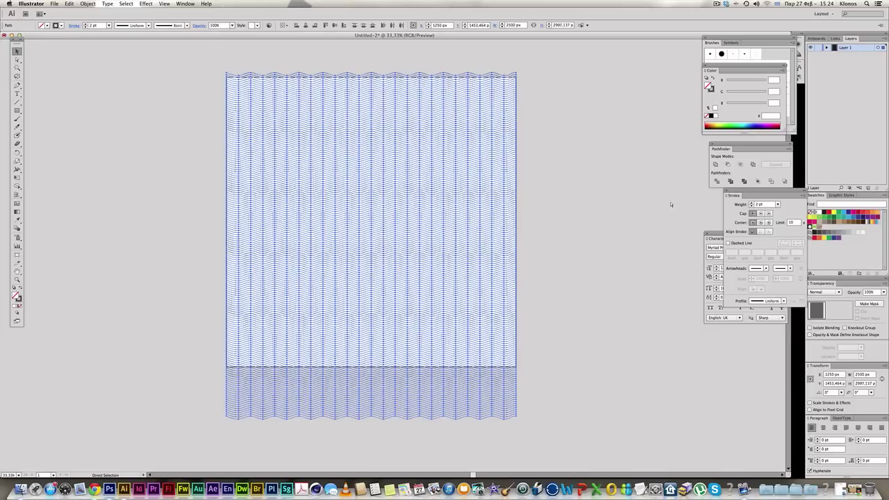
pyautogui.click(606, 188)
pyautogui.moveTo(199, 61); pyautogui.dragTo(595, 453)
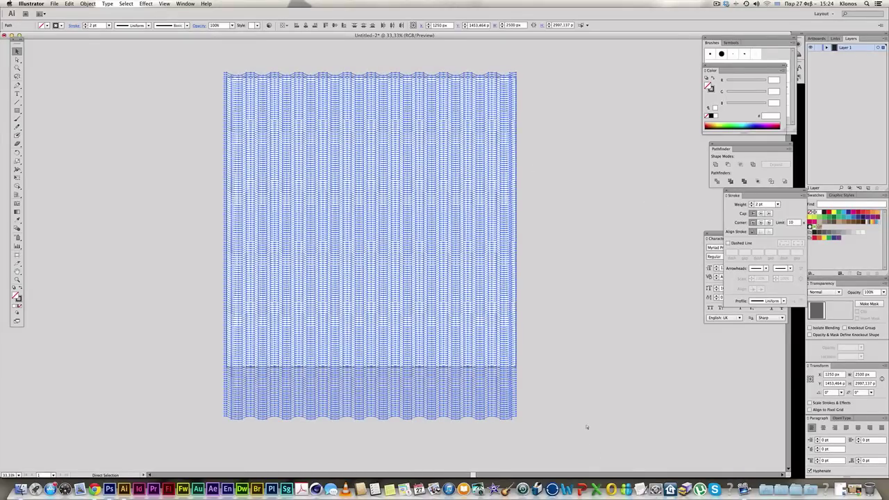
pyautogui.click(114, 477)
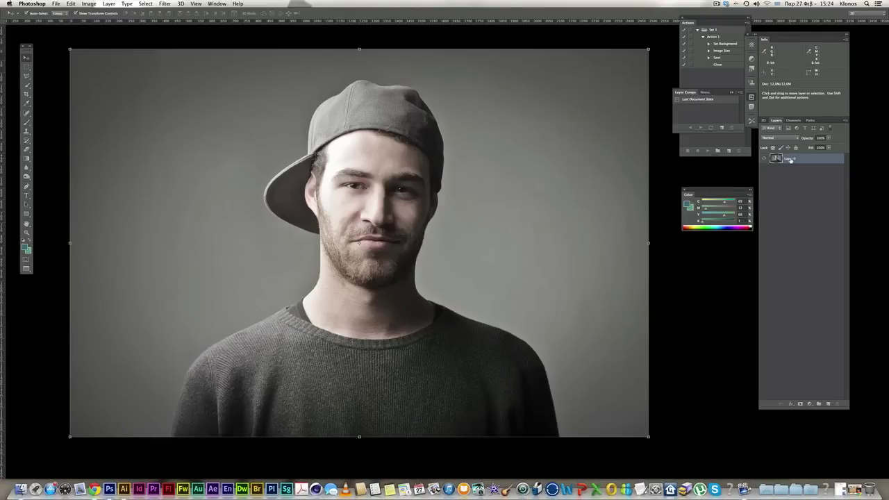
# Step: Rename the portrait layer from Layer 0 to 'original'
pyautogui.write('person')
pyautogui.press('BackSpace')
pyautogui.press('BackSpace')
pyautogui.press('BackSpace')
pyautogui.press('BackSpace')
pyautogui.press('BackSpace')
pyautogui.press('BackSpace')
pyautogui.write('original')
pyautogui.press('Return')
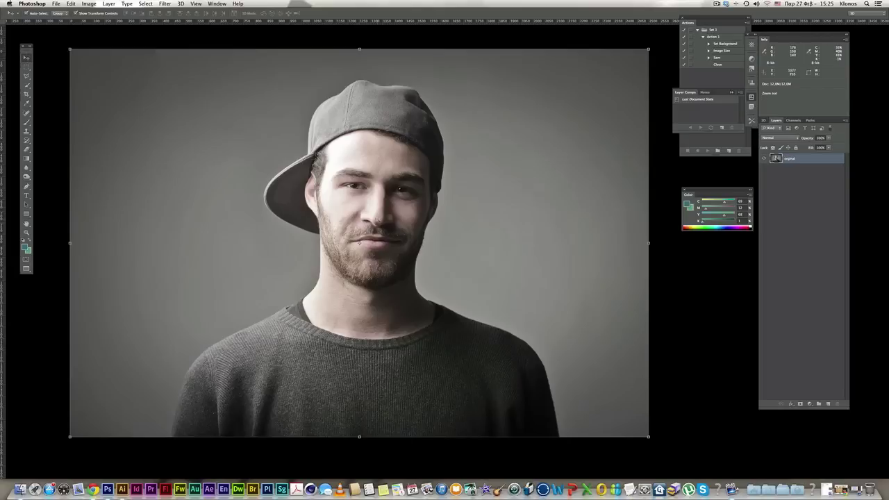
pyautogui.press('super+minus')
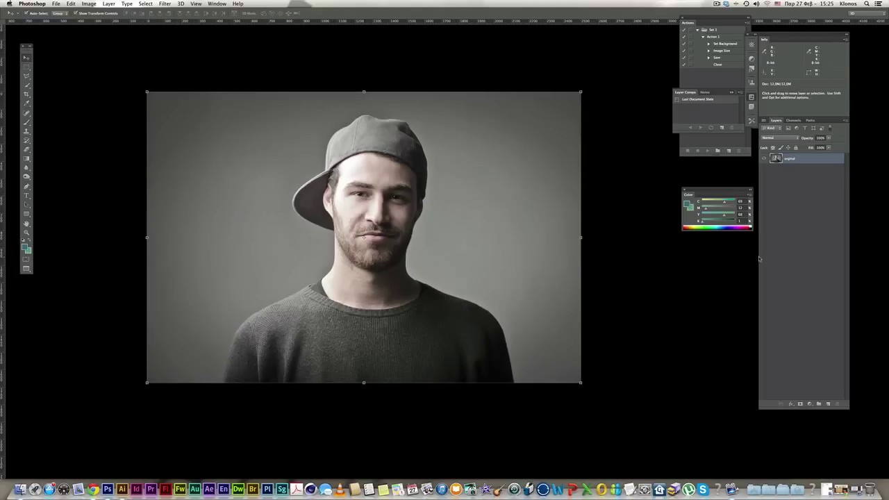
# Step: Paste the wave lines as pixels on Layer 1, scaled to cover the whole portrait
pyautogui.hotkey('shift', 'F5')
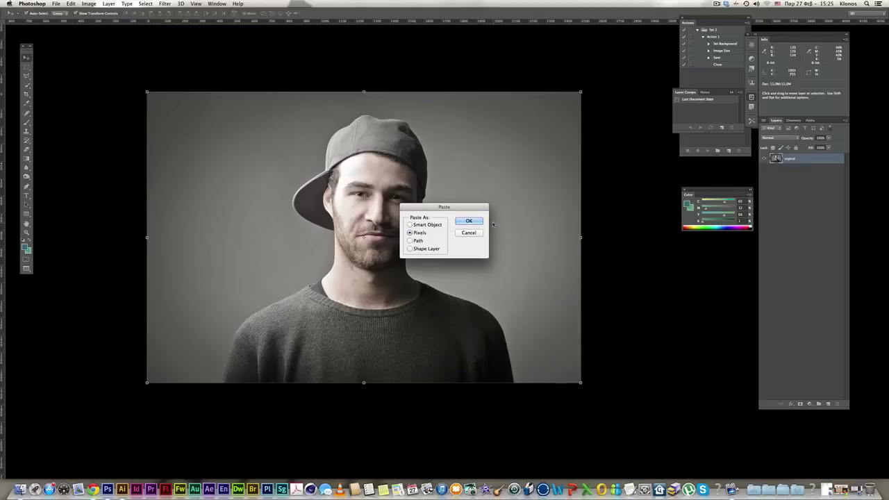
pyautogui.click(475, 222)
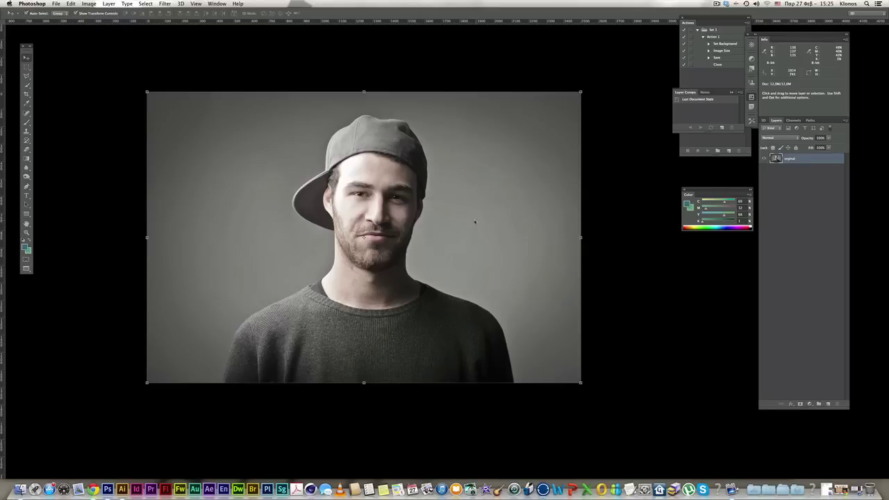
pyautogui.press('super+minus')
pyautogui.moveTo(466, 336); pyautogui.dragTo(531, 415)
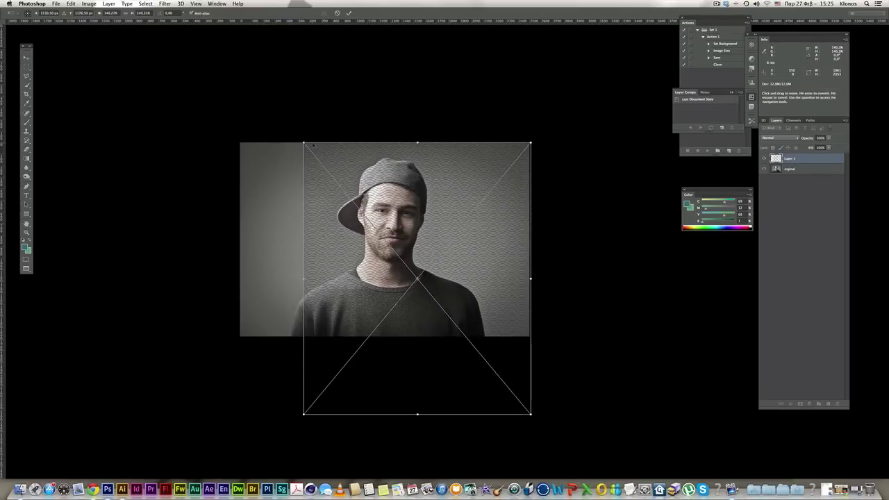
pyautogui.moveTo(314, 145); pyautogui.dragTo(236, 62)
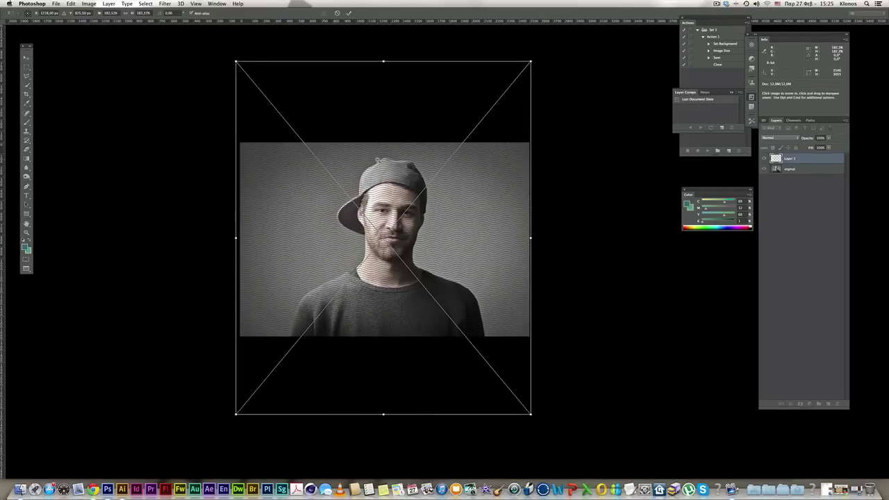
pyautogui.press('super+plus')
pyautogui.moveTo(470, 170); pyautogui.dragTo(478, 154)
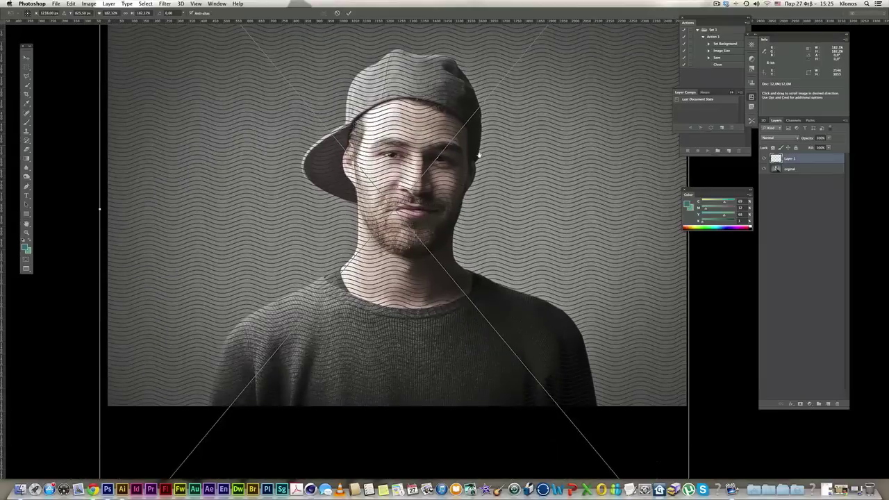
pyautogui.press('Return')
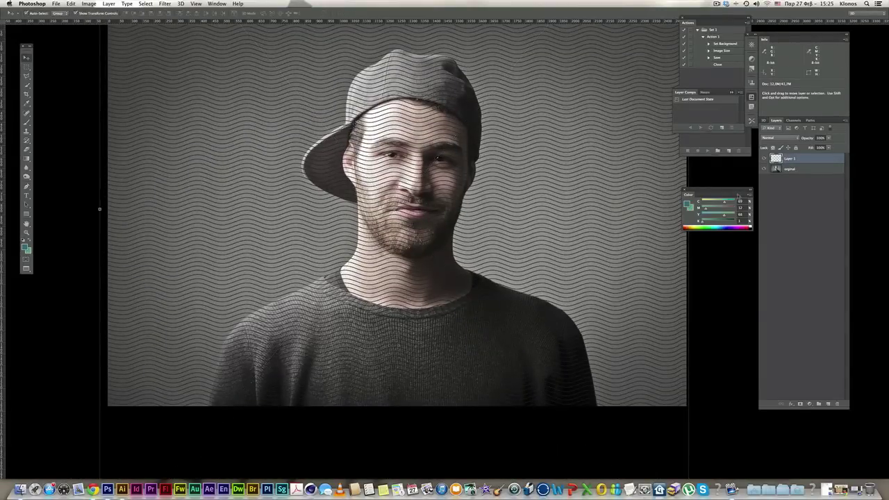
# Step: Hide the wave layer, duplicate 'original' and desaturate the copy to Saturation -100
pyautogui.click(765, 159)
pyautogui.click(806, 170)
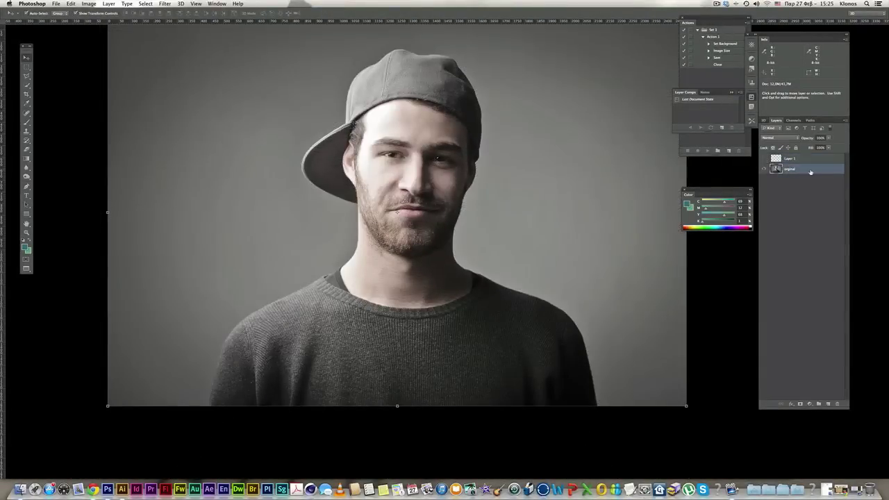
pyautogui.press('super+j')
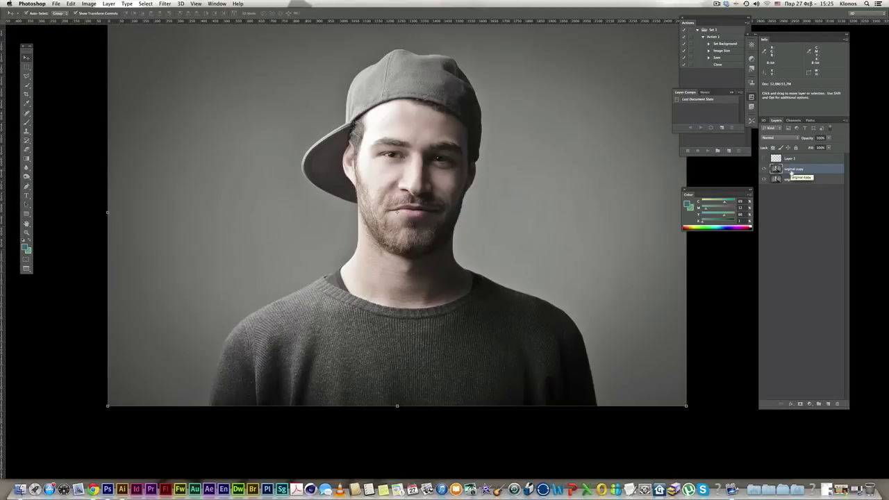
pyautogui.press('super+u')
pyautogui.moveTo(650, 266); pyautogui.dragTo(590, 264)
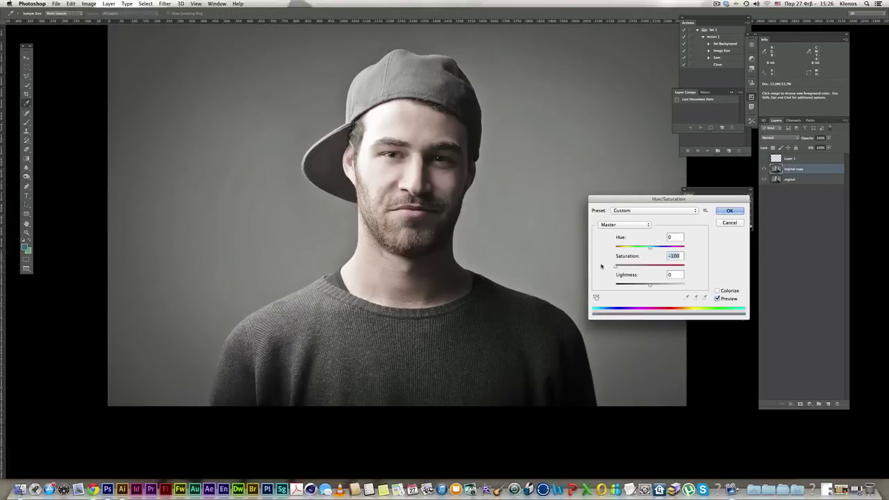
pyautogui.click(729, 210)
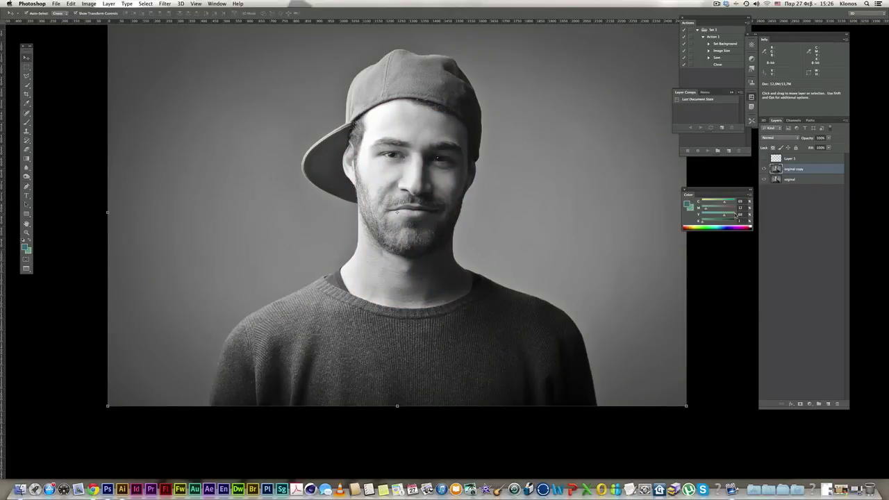
# Step: Apply Curves to the copy with input black point 13 and white point 236
pyautogui.press('super+m')
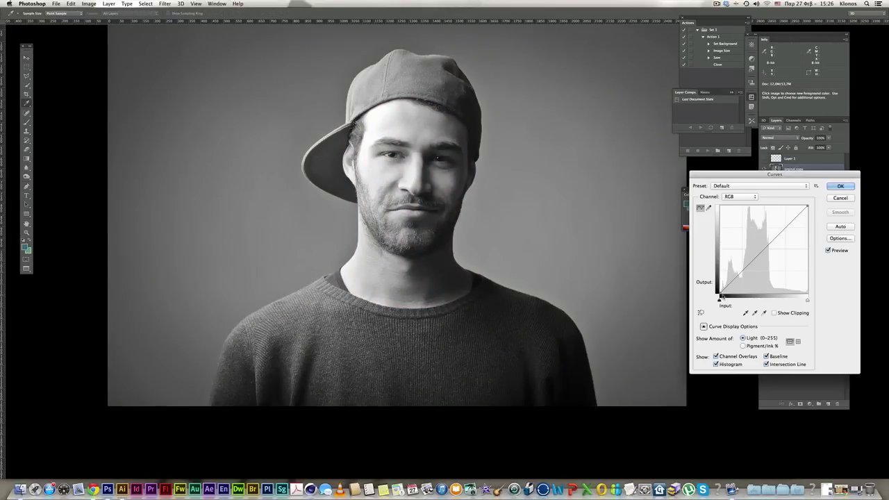
pyautogui.moveTo(719, 299); pyautogui.dragTo(723, 300)
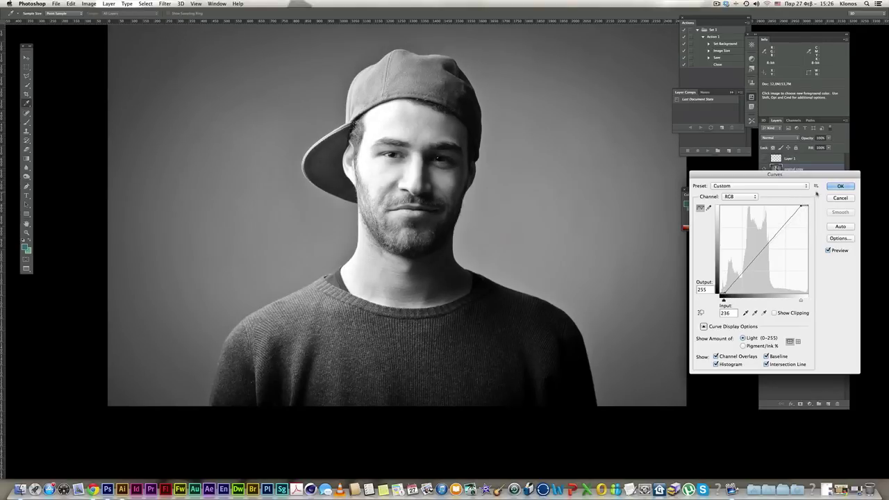
pyautogui.click(840, 186)
pyautogui.scroll(-1, 486, 186)
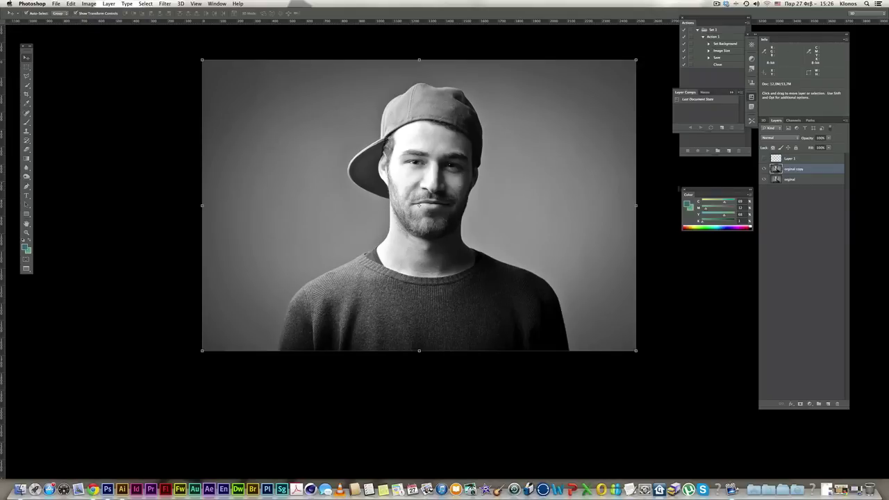
# Step: Put the hidden wave Layer 1 into a new group named grey_1, then target 'original copy'
pyautogui.click(763, 158)
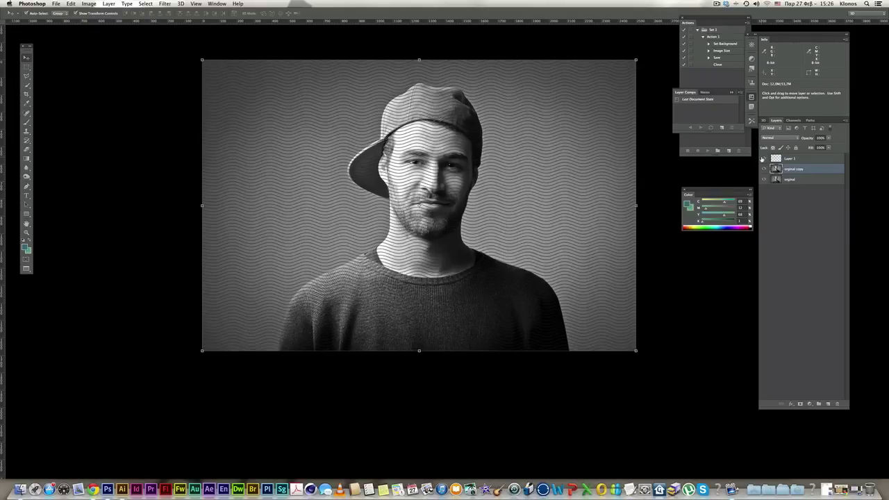
pyautogui.click(763, 158)
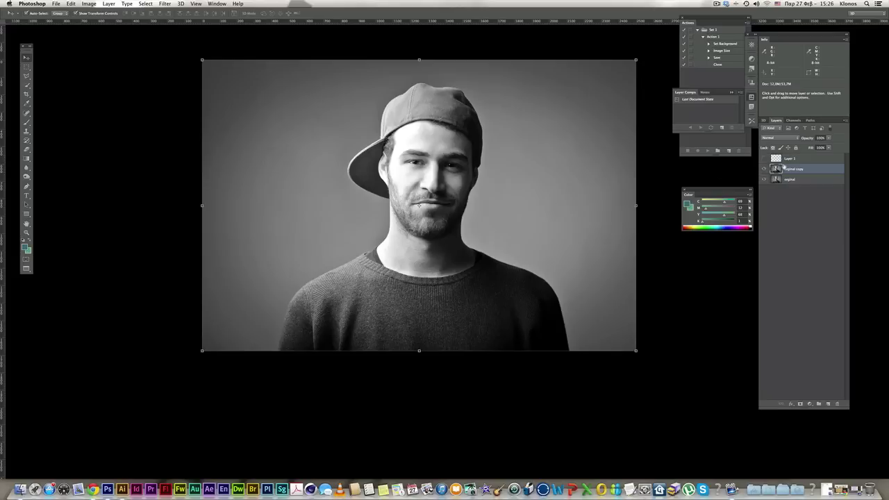
pyautogui.hotkey('alt', ']')
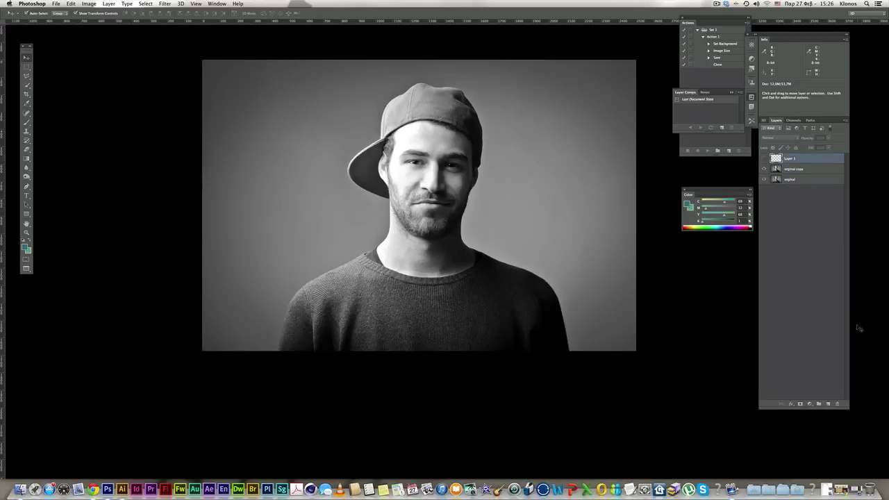
pyautogui.click(818, 404)
pyautogui.doubleClick(790, 159)
pyautogui.write('f')
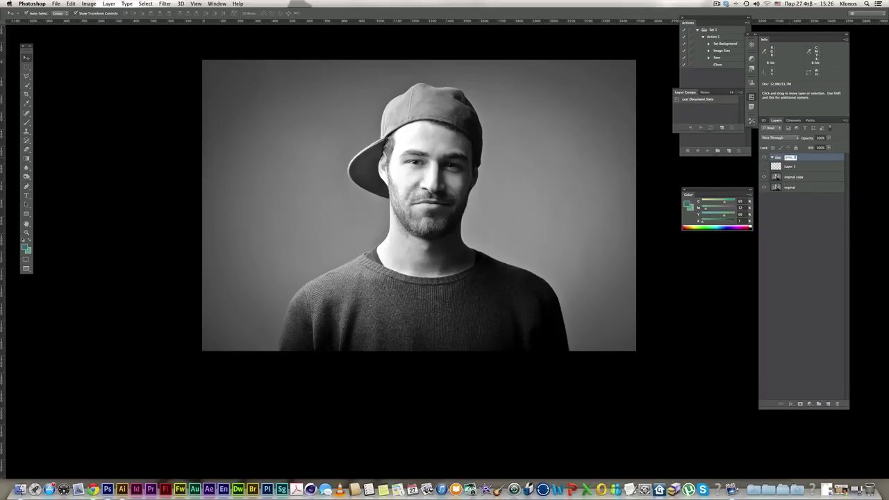
pyautogui.click(783, 218)
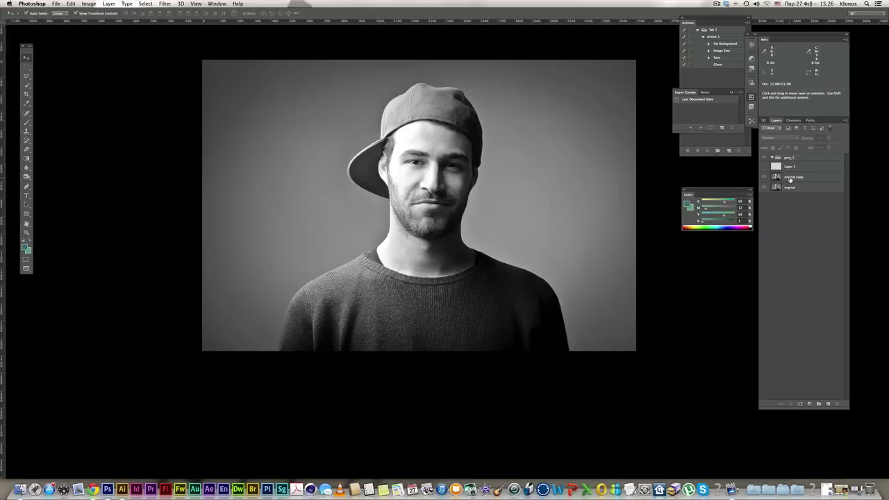
pyautogui.click(790, 179)
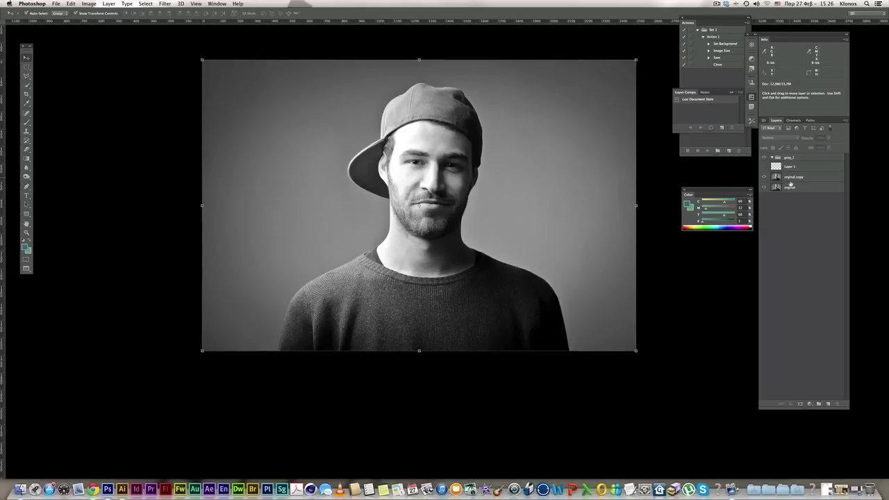
pyautogui.click(135, 4)
# Step: Select the face's light tones with Color Range at Fuzziness 40
pyautogui.click(169, 71)
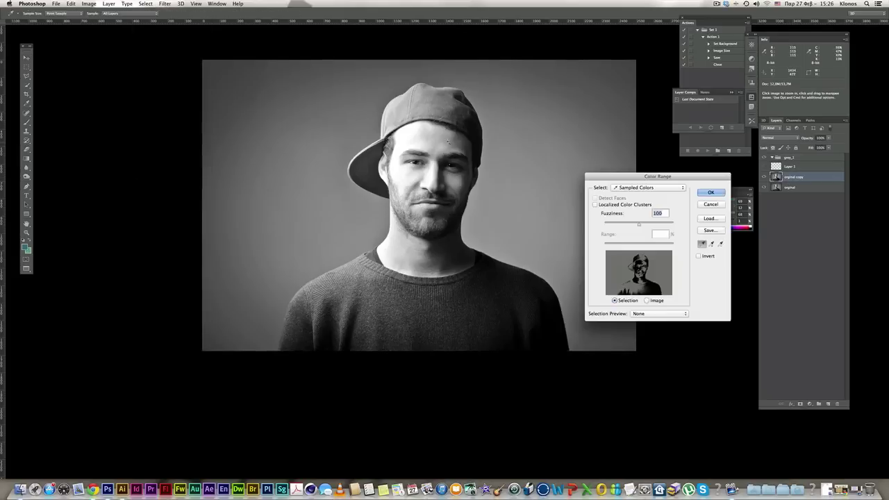
pyautogui.moveTo(410, 135); pyautogui.dragTo(425, 132)
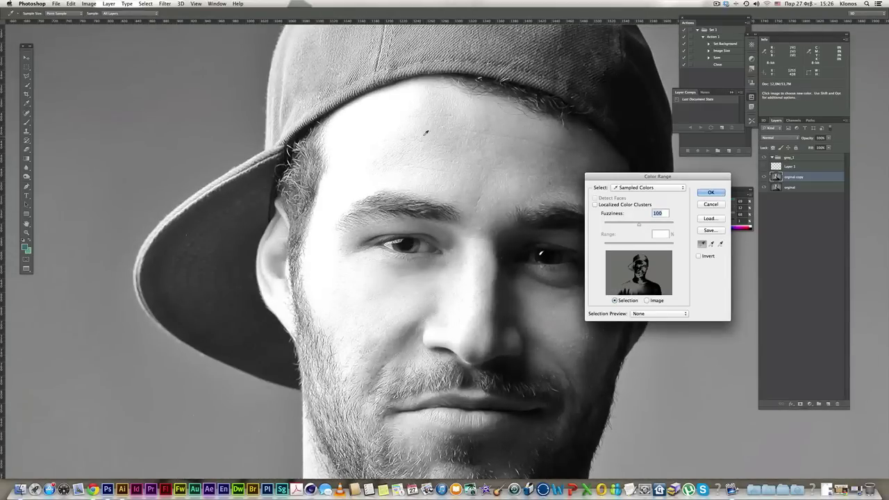
pyautogui.click(570, 223)
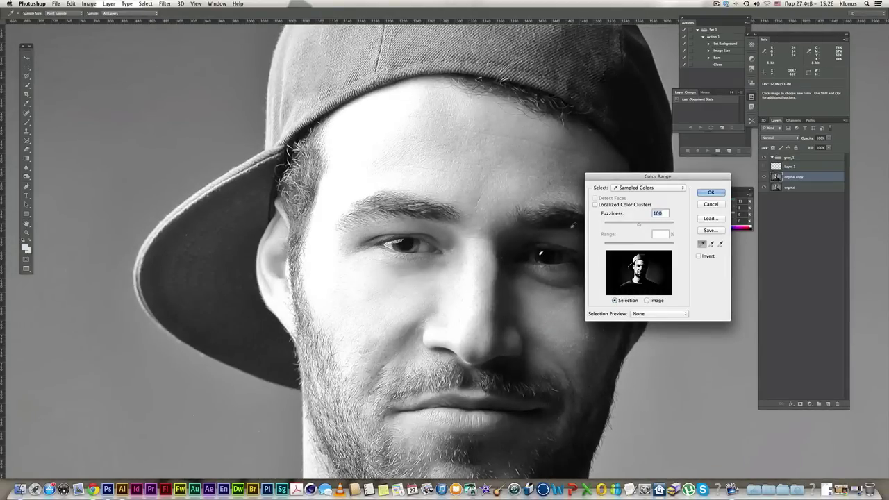
pyautogui.moveTo(639, 223); pyautogui.dragTo(617, 224)
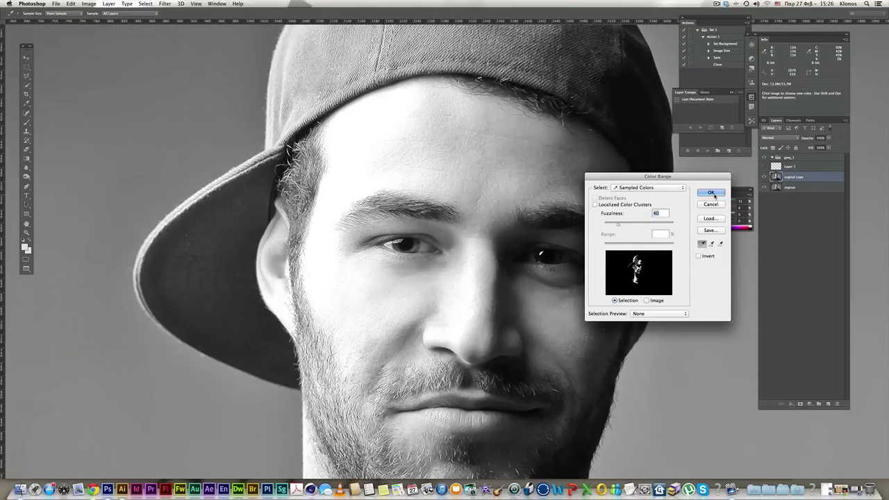
pyautogui.click(711, 193)
pyautogui.hotkey('ctrl', '-')
pyautogui.hotkey('ctrl', '-')
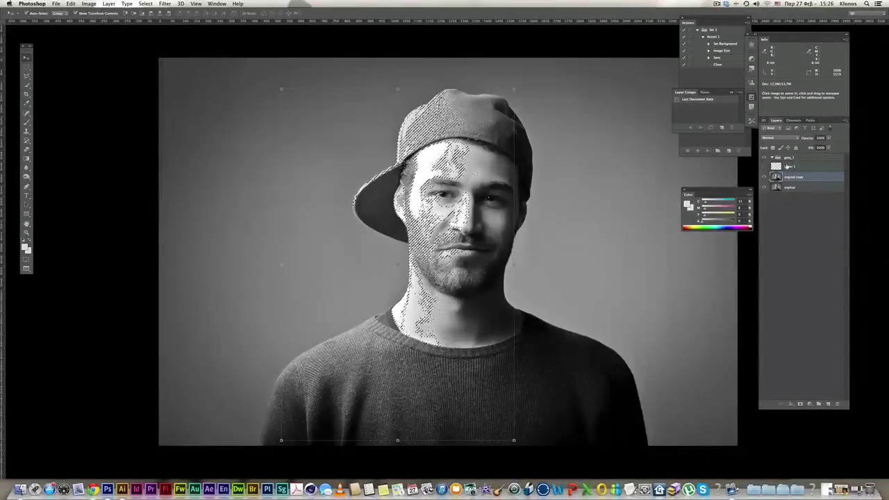
# Step: Mask the grey_1 group to that selection and add an empty Layer 2 above 'original copy'
pyautogui.click(787, 157)
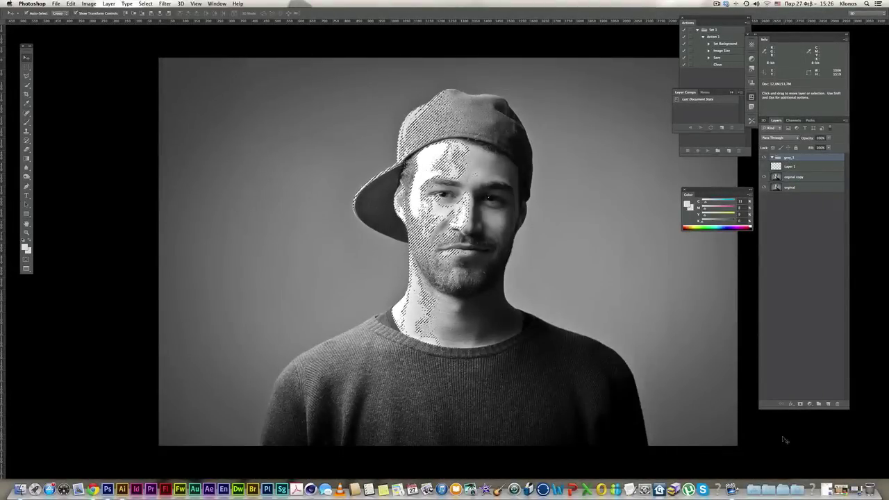
pyautogui.click(799, 403)
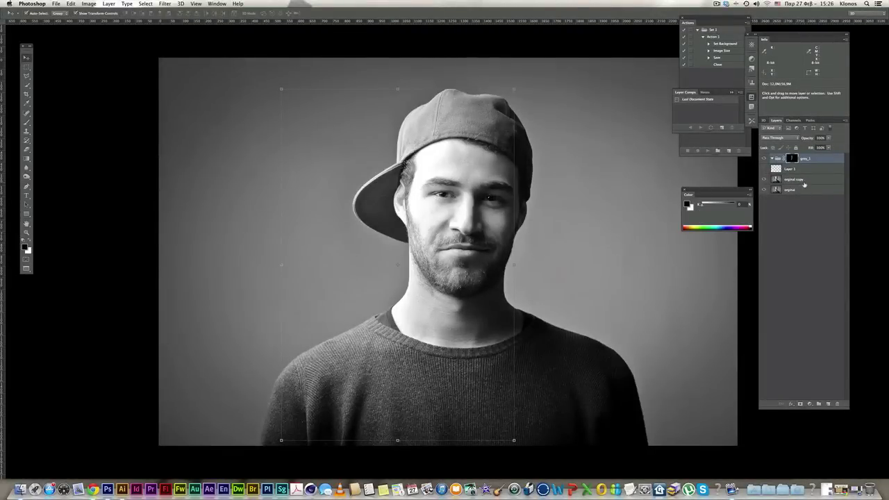
pyautogui.click(795, 180)
pyautogui.click(828, 404)
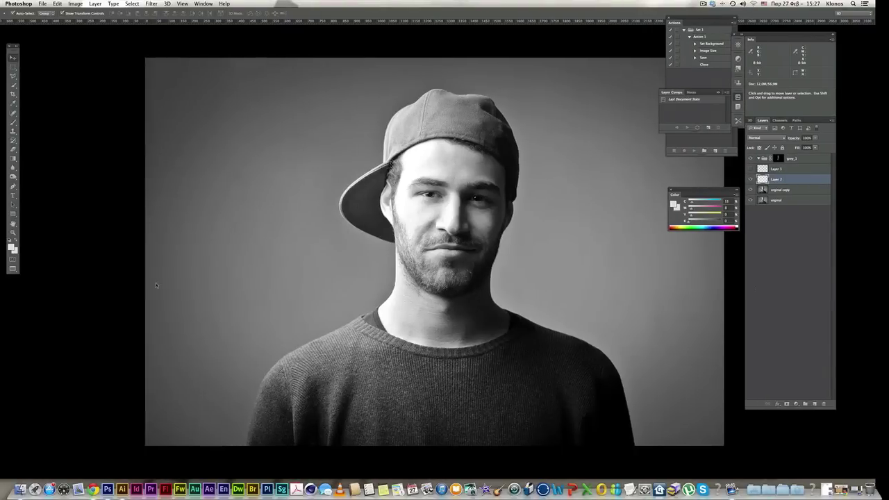
# Step: Reset colours to black and white and fill Layer 2 with white
pyautogui.click(23, 242)
pyautogui.press('super+BackSpace')
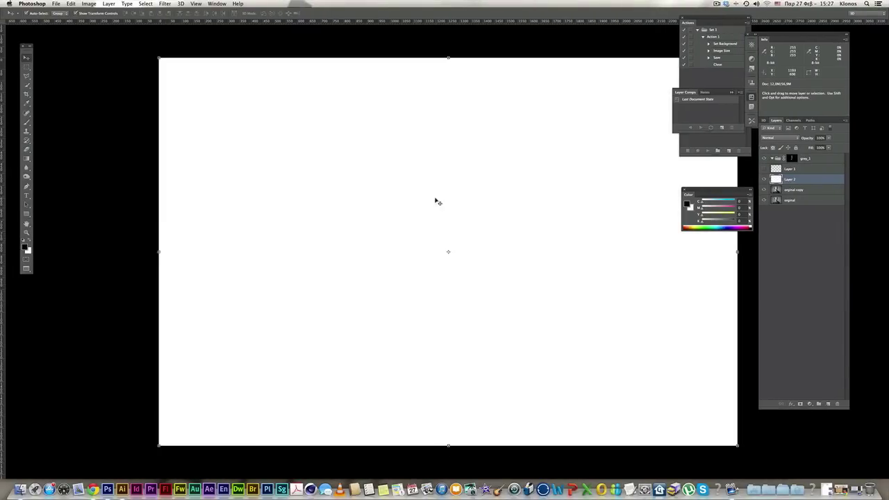
pyautogui.click(764, 179)
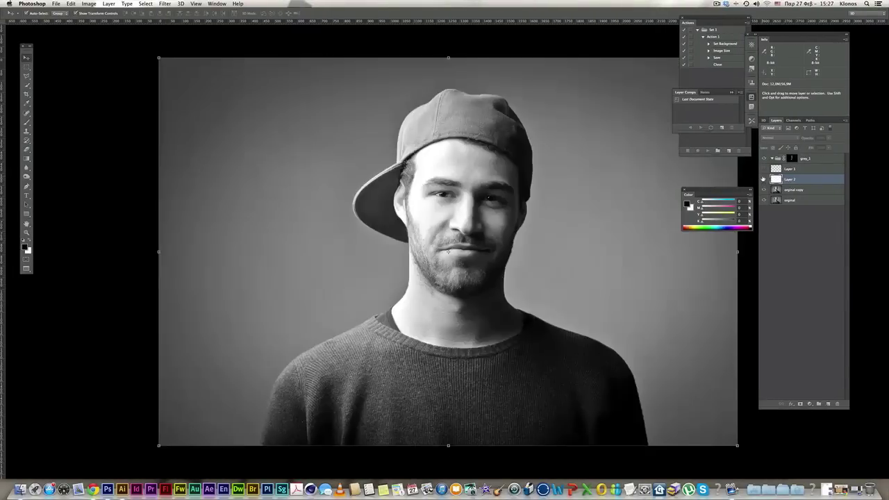
# Step: Show Layer 1, rename it 'lines', and move it into the grey_1 group
pyautogui.click(764, 169)
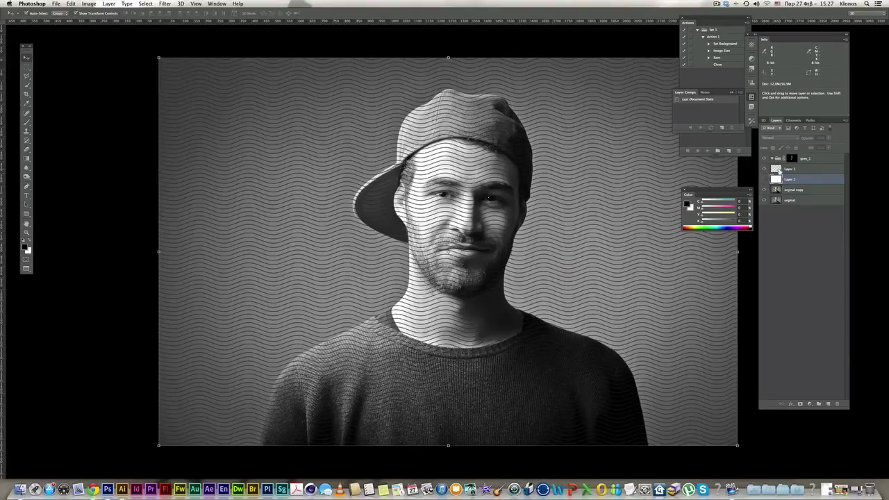
pyautogui.doubleClick(789, 169)
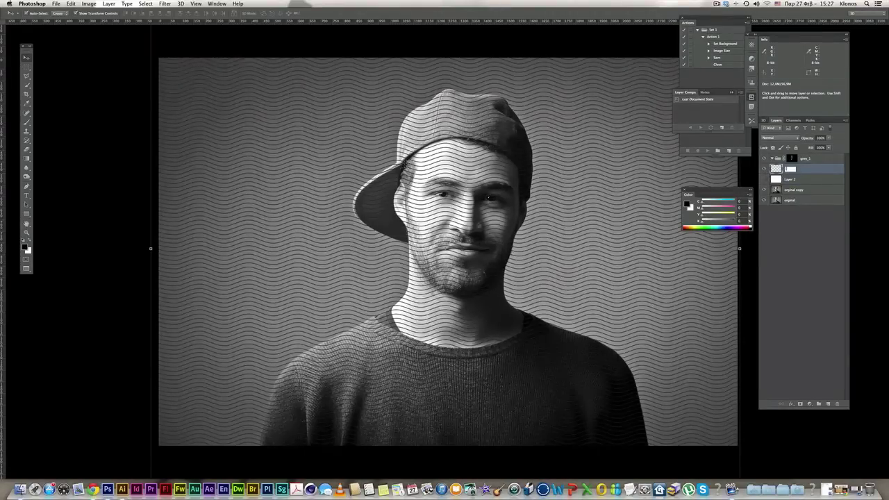
pyautogui.write('lines')
pyautogui.press('Return')
pyautogui.moveTo(786, 171); pyautogui.dragTo(785, 161)
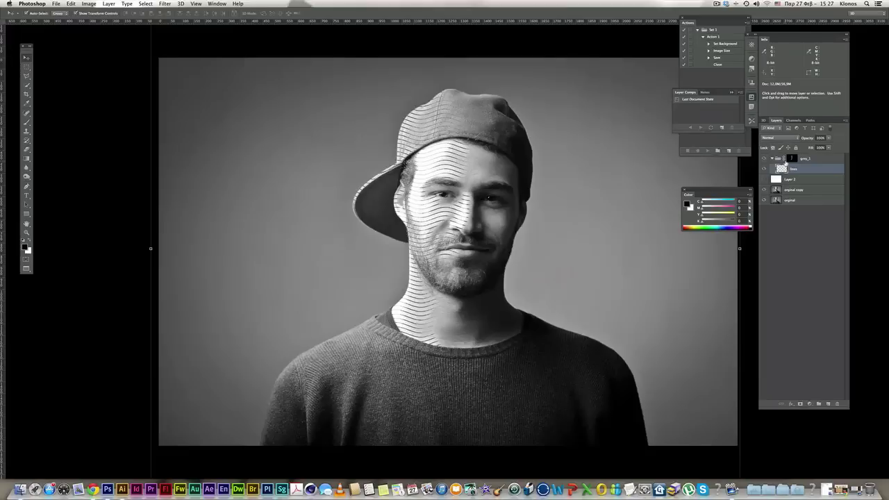
# Step: Show the white layer beneath the lines and zoom in on the line art
pyautogui.click(763, 179)
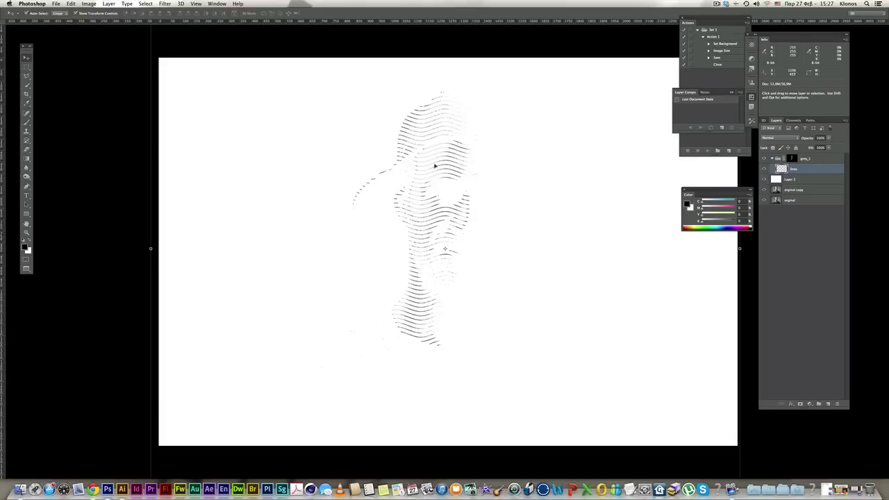
pyautogui.scroll(-2, 474, 180)
pyautogui.scroll(-2, 531, 192)
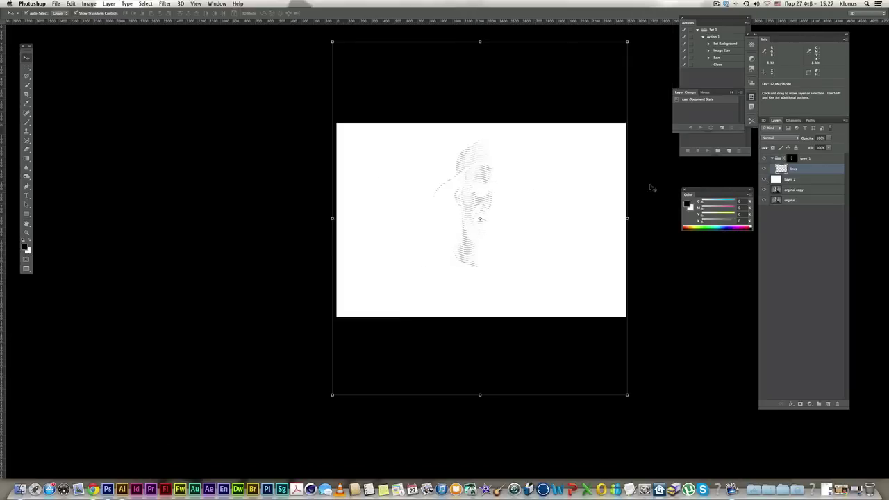
pyautogui.press('z')
pyautogui.click(517, 189)
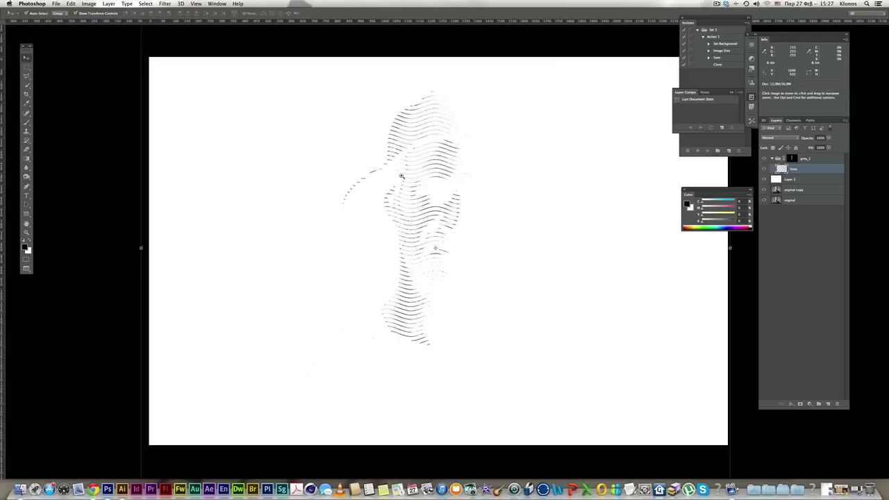
pyautogui.scroll(3, 503, 220)
pyautogui.scroll(2, 504, 221)
pyautogui.scroll(-2, 503, 221)
pyautogui.scroll(-5, 503, 221)
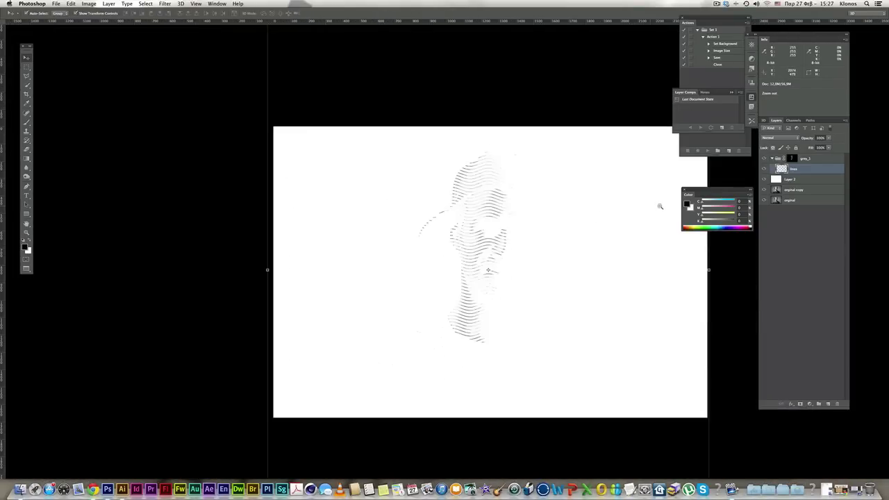
# Step: Wrap grey_1 in a new group named grey_2
pyautogui.click(773, 159)
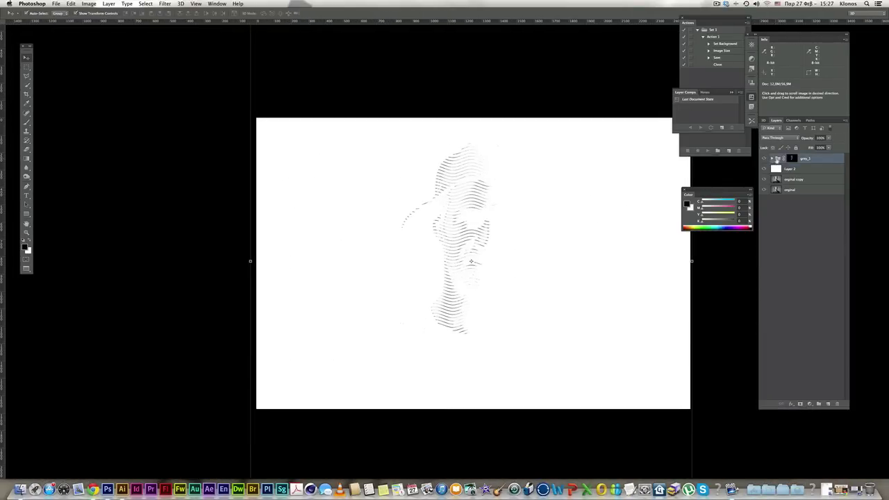
pyautogui.moveTo(791, 158); pyautogui.dragTo(819, 403)
pyautogui.doubleClick(791, 158)
pyautogui.write('grey_2')
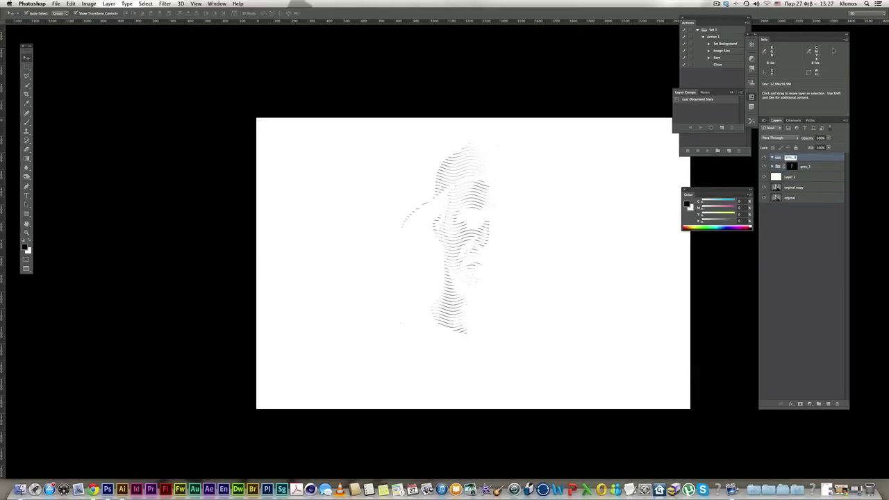
pyautogui.click(810, 247)
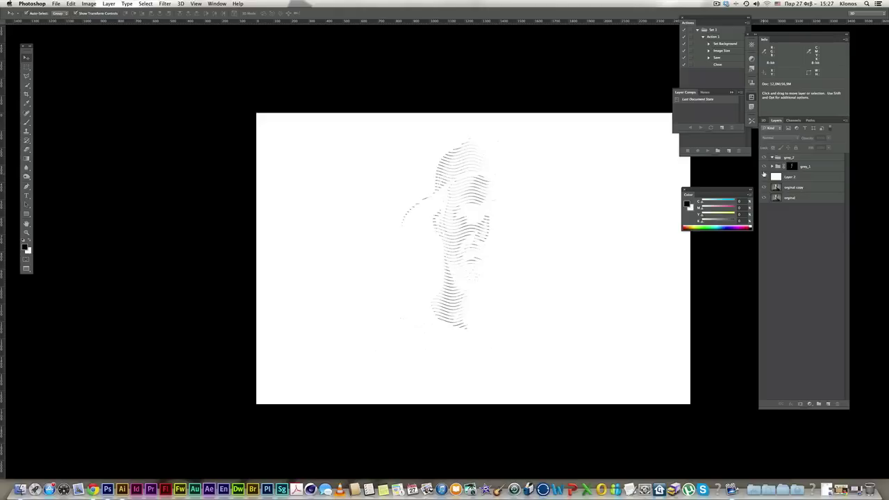
# Step: Hide the white layer and grey_2, select original copy, and zoom in on the portrait
pyautogui.click(764, 175)
pyautogui.hotkey('ctrl', '+')
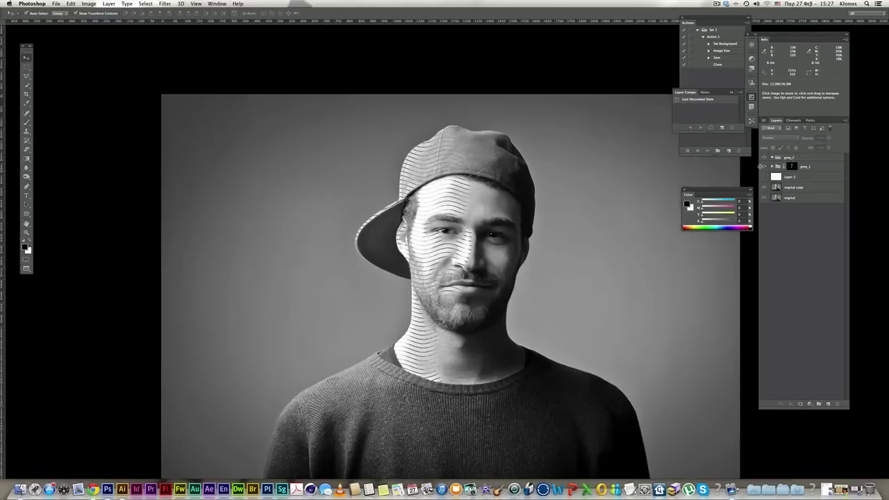
pyautogui.click(763, 158)
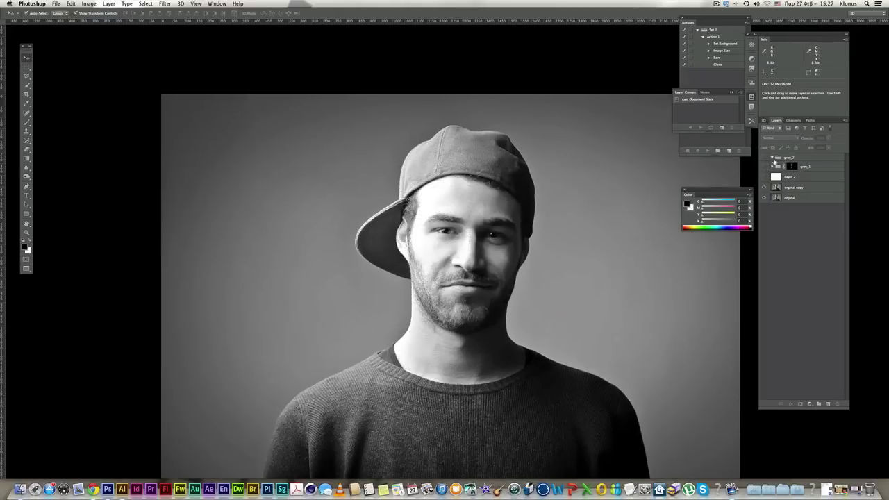
pyautogui.click(791, 187)
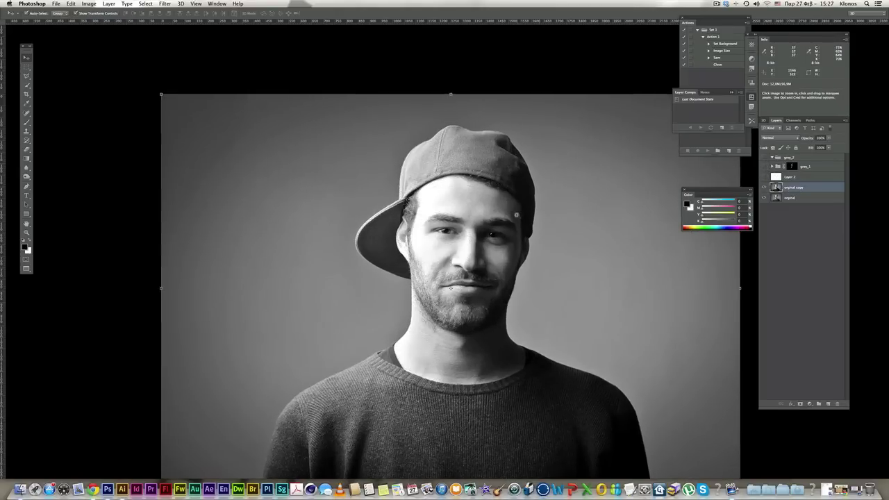
pyautogui.hotkey('ctrl', '+')
# Step: Start a Color Range selection sampling the cap, then the forehead tone
pyautogui.click(145, 3)
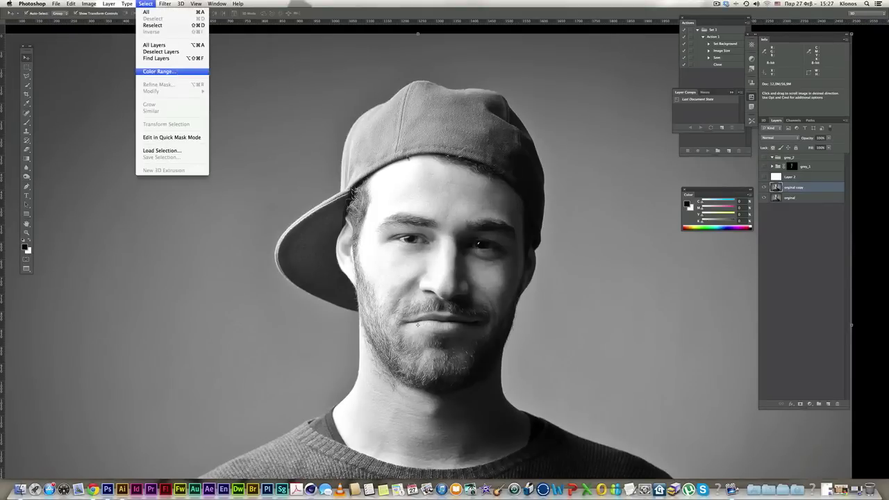
pyautogui.click(160, 73)
pyautogui.click(459, 176)
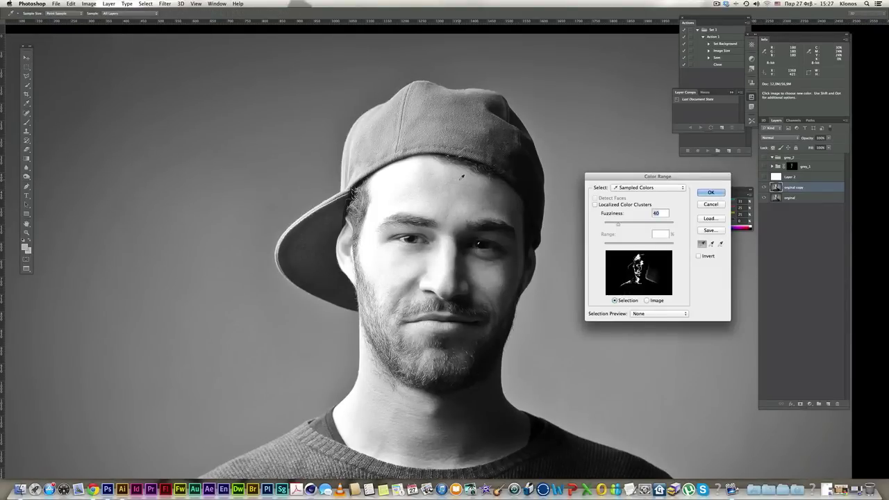
pyautogui.click(468, 177)
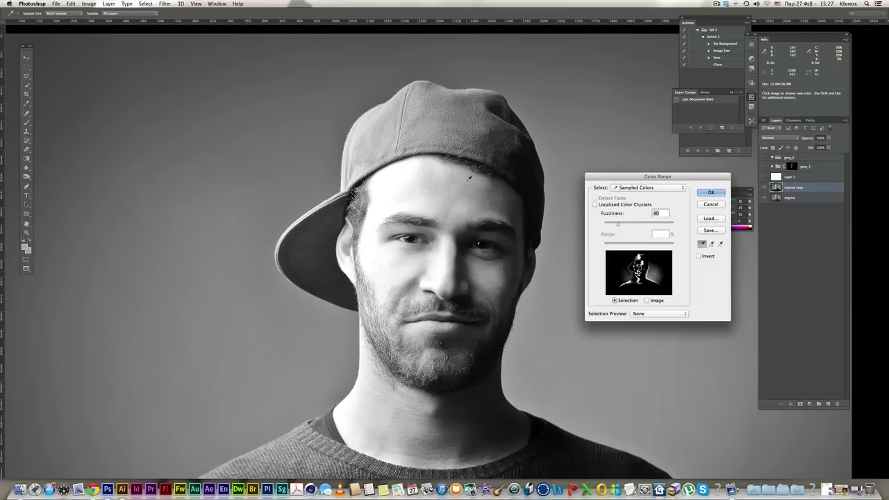
# Step: Mask grey_2 with the colour range selection and show grey_2, grey_1 and the white layer
pyautogui.press('Return')
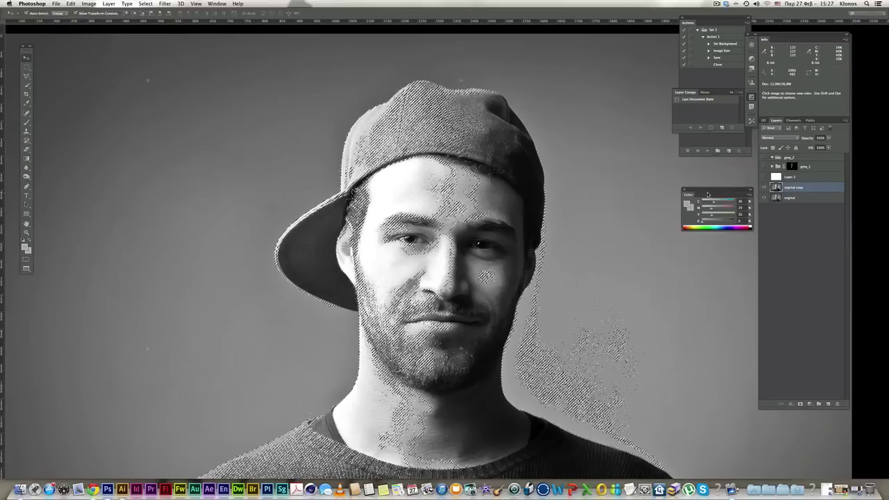
pyautogui.click(792, 157)
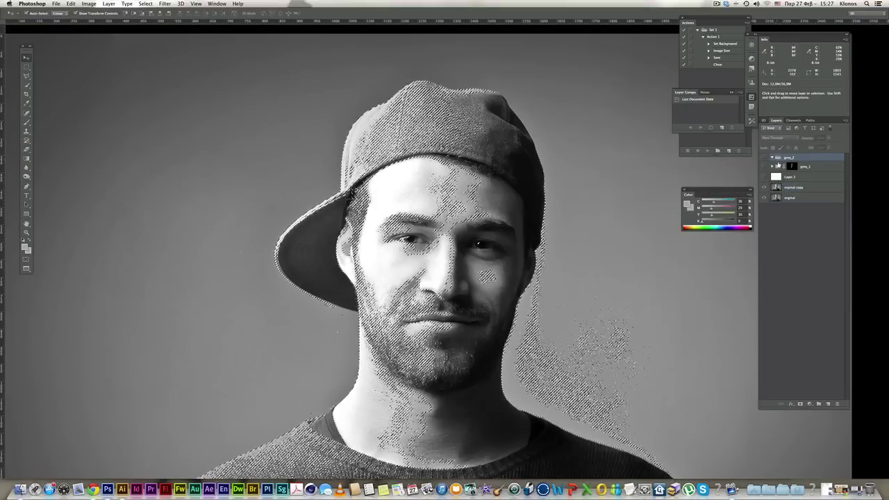
pyautogui.click(799, 403)
pyautogui.click(763, 159)
pyautogui.click(764, 179)
pyautogui.click(765, 170)
pyautogui.press('super+minus')
pyautogui.press('super+minus')
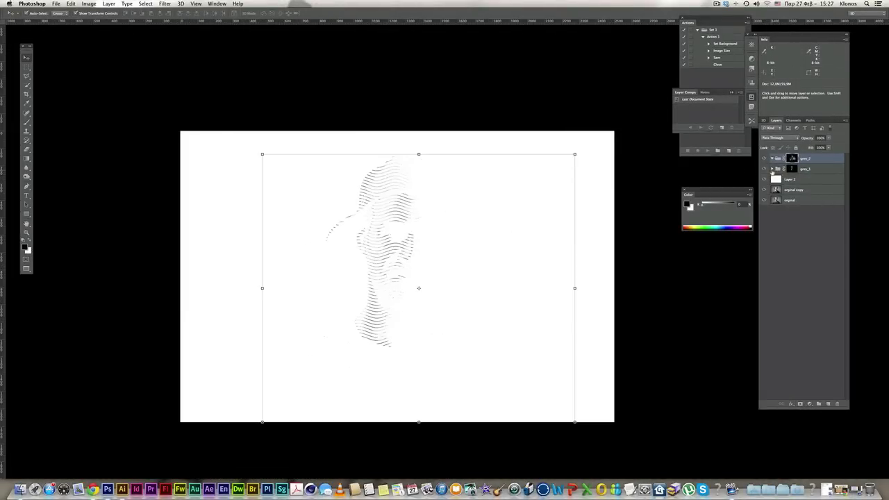
# Step: Duplicate the lines layer into grey_2, then duplicate it again as lines copy 2
pyautogui.click(772, 169)
pyautogui.click(803, 180)
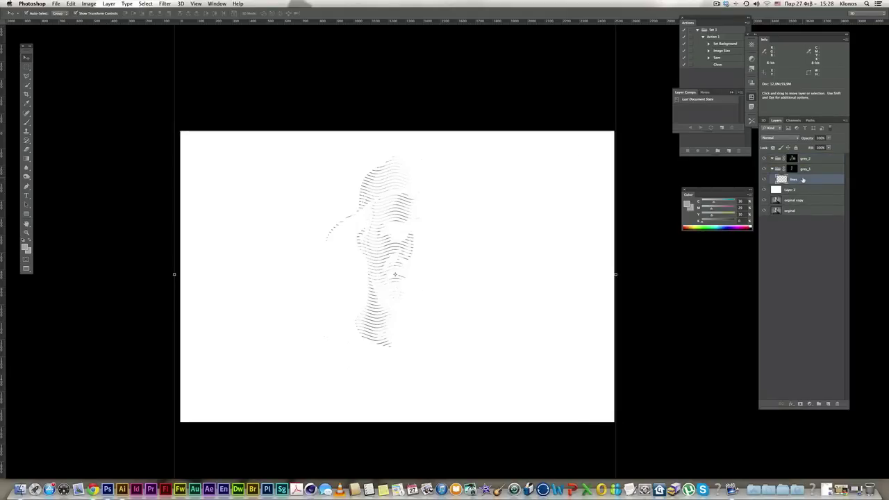
pyautogui.moveTo(803, 180); pyautogui.dragTo(818, 403)
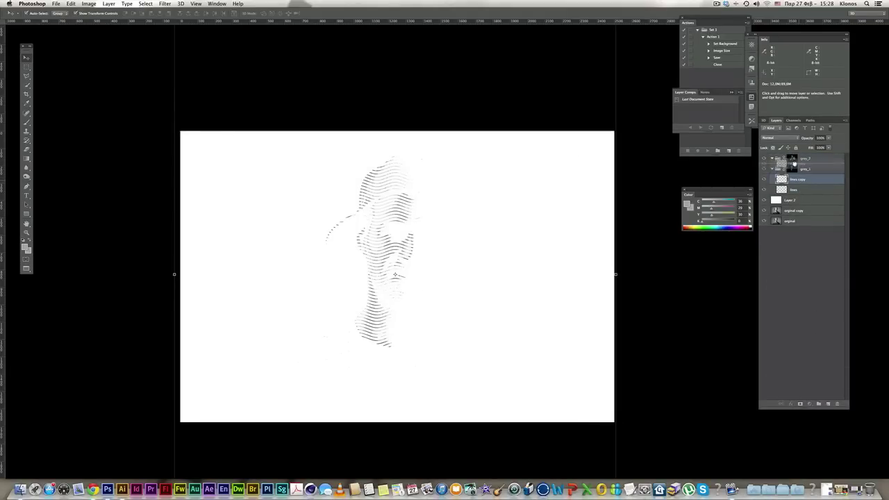
pyautogui.moveTo(799, 182); pyautogui.dragTo(791, 160)
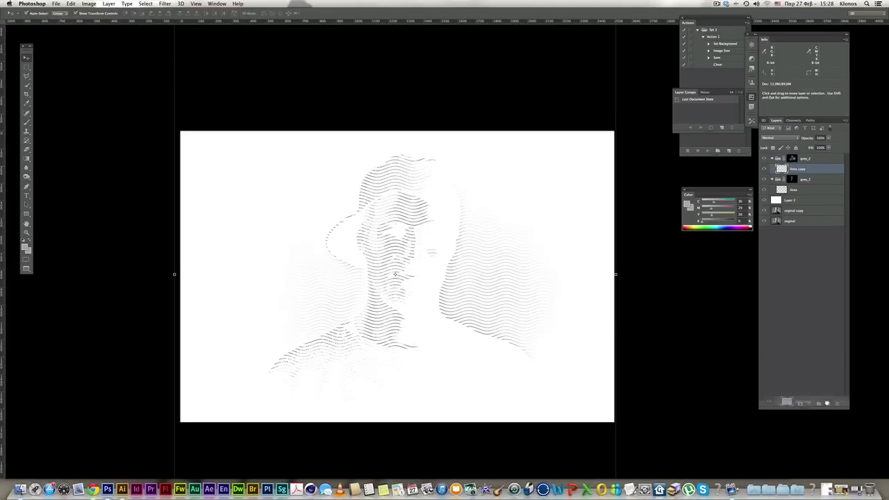
pyautogui.moveTo(805, 169); pyautogui.dragTo(827, 403)
pyautogui.scroll(-1, 456, 252)
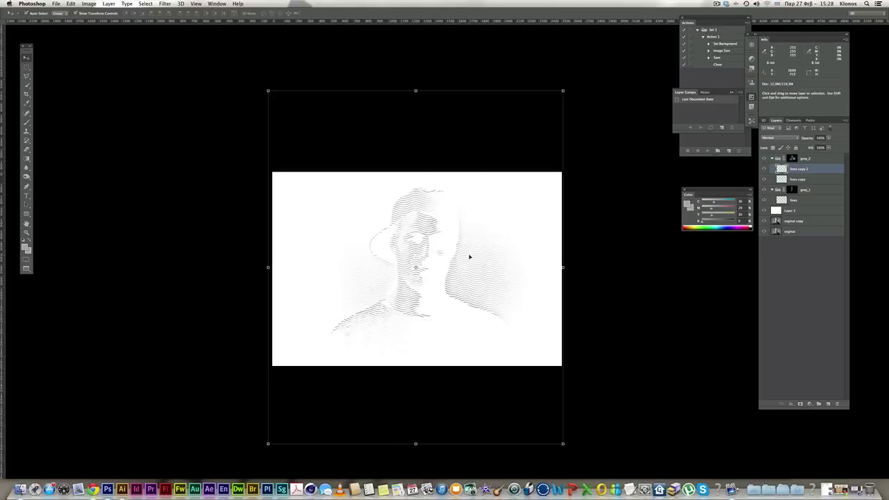
# Step: Rotate lines copy 2 about 90° across the first lines, then collapse grey_2 and grey_1
pyautogui.hotkey('ctrl', 't')
pyautogui.moveTo(571, 404)
pyautogui.mouseDown()
pyautogui.moveTo(380, 400)
pyautogui.moveTo(354, 372)
pyautogui.mouseUp()
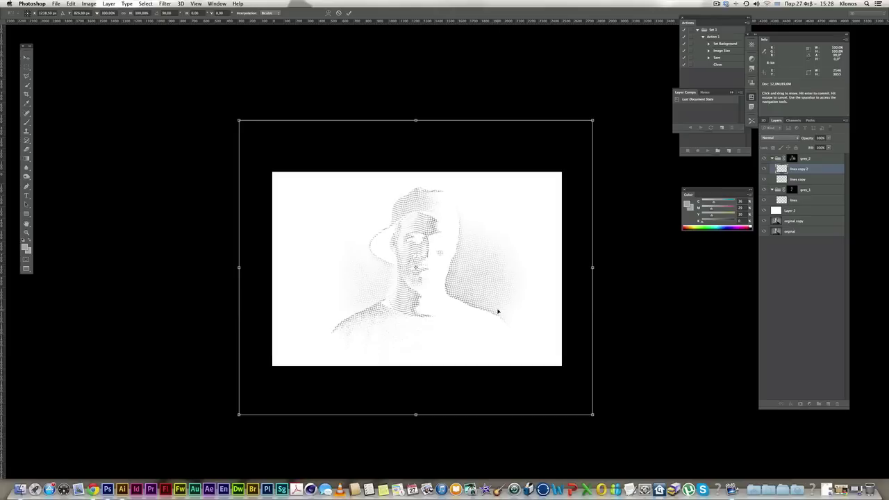
pyautogui.press('Return')
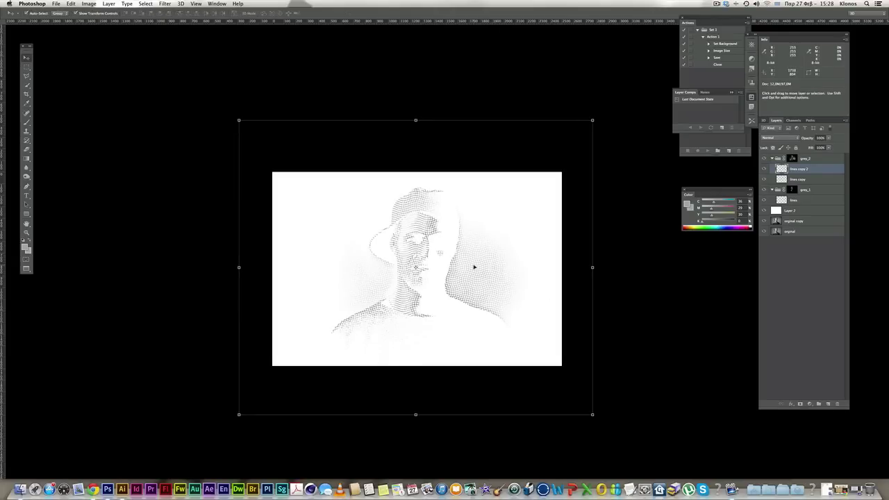
pyautogui.scroll(3, 504, 238)
pyautogui.scroll(2, 504, 235)
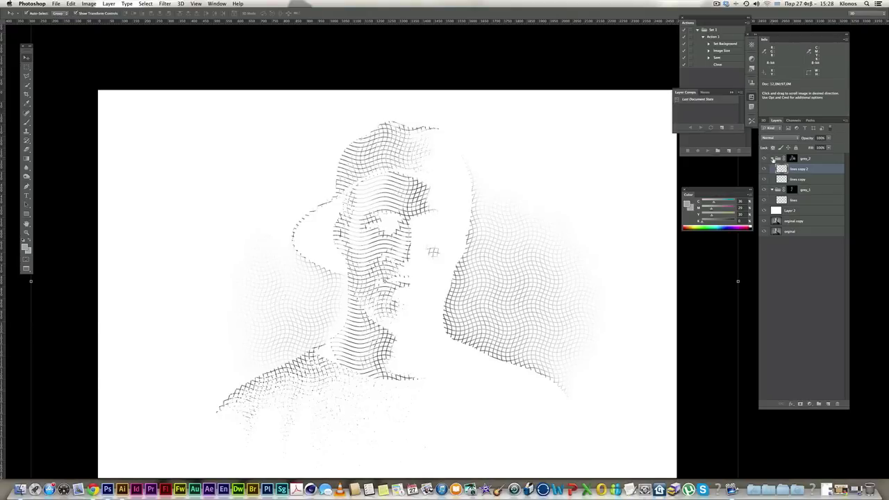
pyautogui.click(772, 159)
pyautogui.click(772, 168)
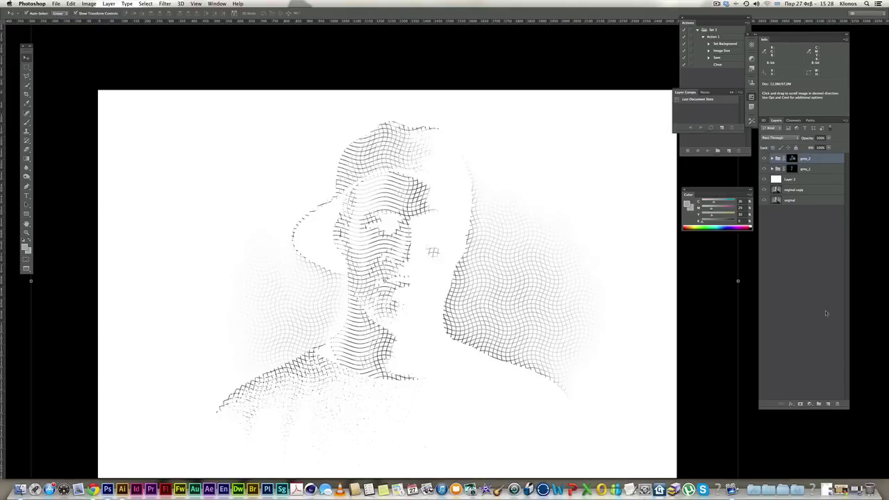
# Step: Create a new layer group named Grey_3
pyautogui.click(819, 404)
pyautogui.doubleClick(789, 157)
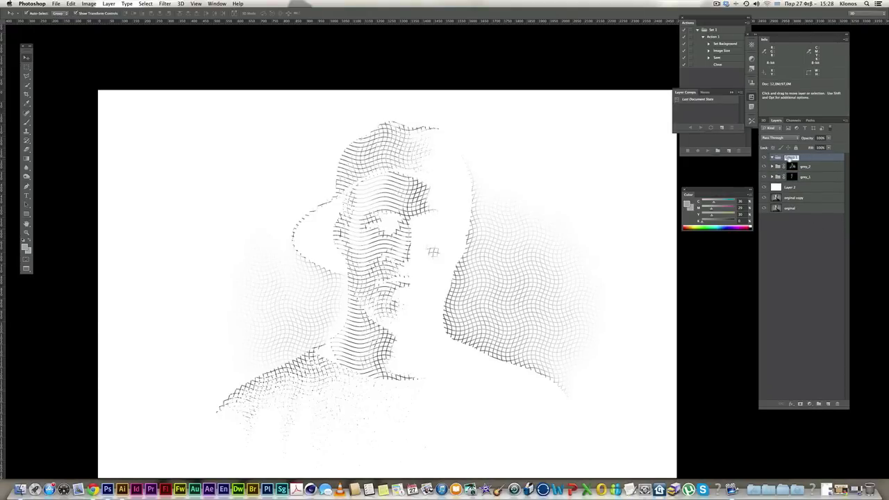
pyautogui.write('cl')
pyautogui.press('Return')
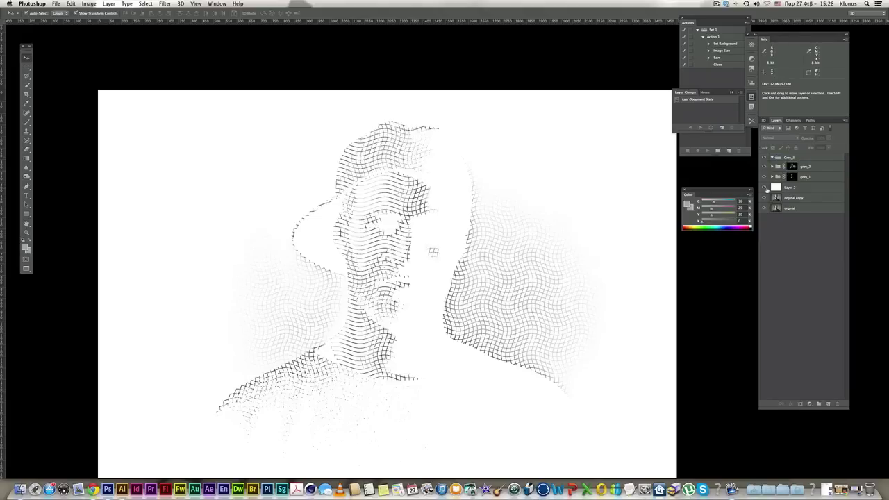
# Step: Hide the line art and select the original copy photo layer
pyautogui.moveTo(763, 188); pyautogui.dragTo(764, 157)
pyautogui.click(790, 198)
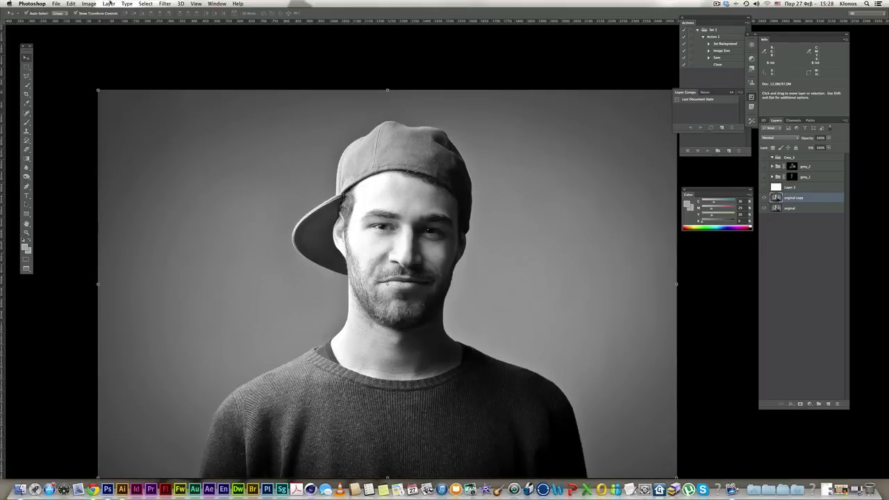
pyautogui.click(145, 4)
# Step: Select two sampled photo tones with Color Range, mask Grey_3 with them, and show the line art
pyautogui.click(163, 71)
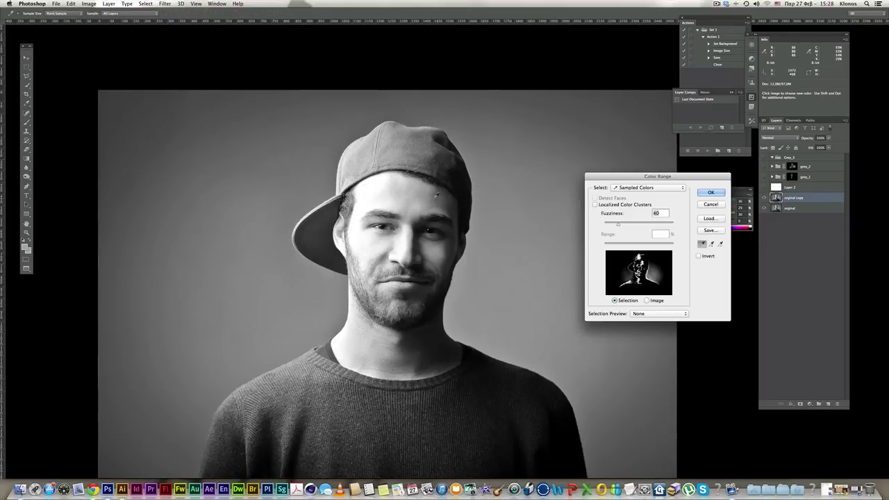
pyautogui.click(438, 194)
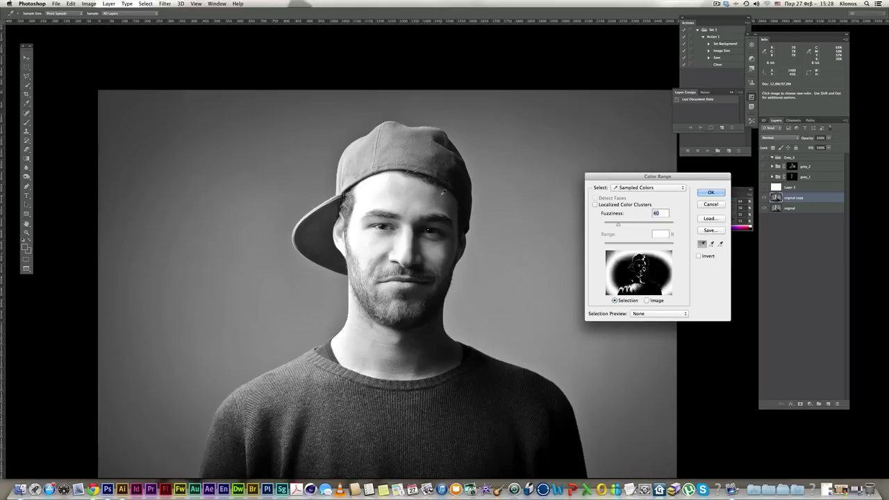
pyautogui.click(449, 200)
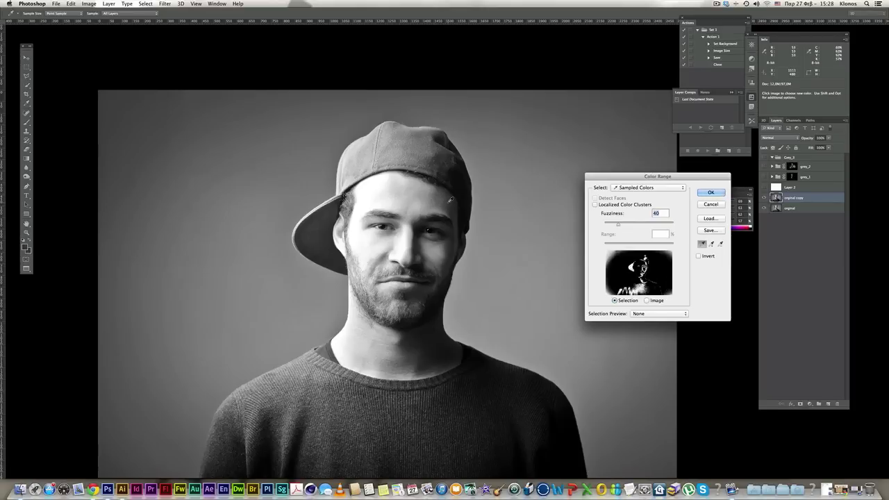
pyautogui.click(710, 192)
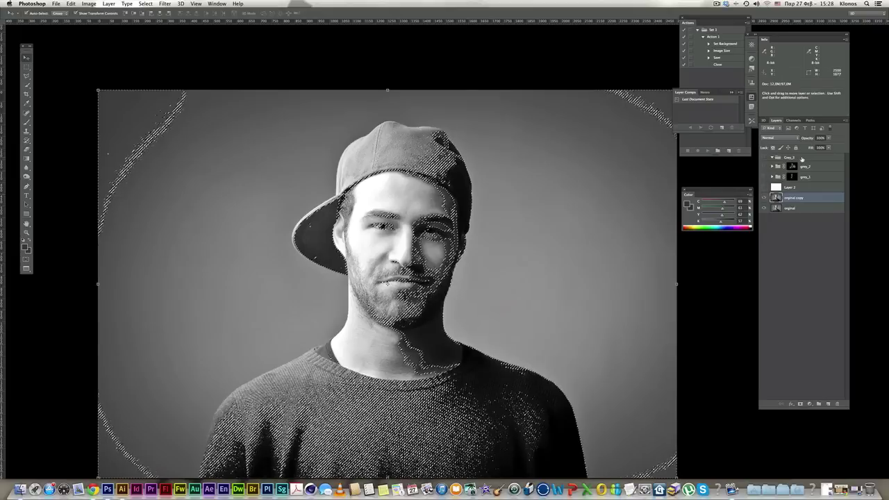
pyautogui.click(802, 159)
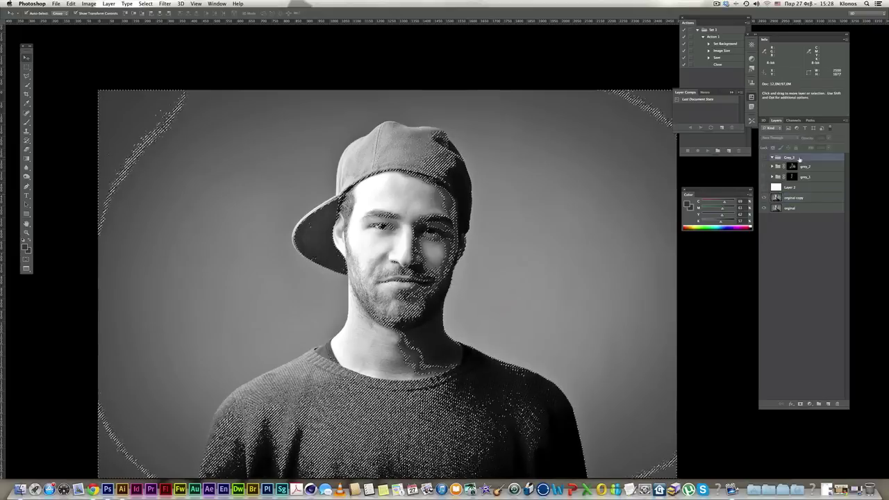
pyautogui.click(800, 403)
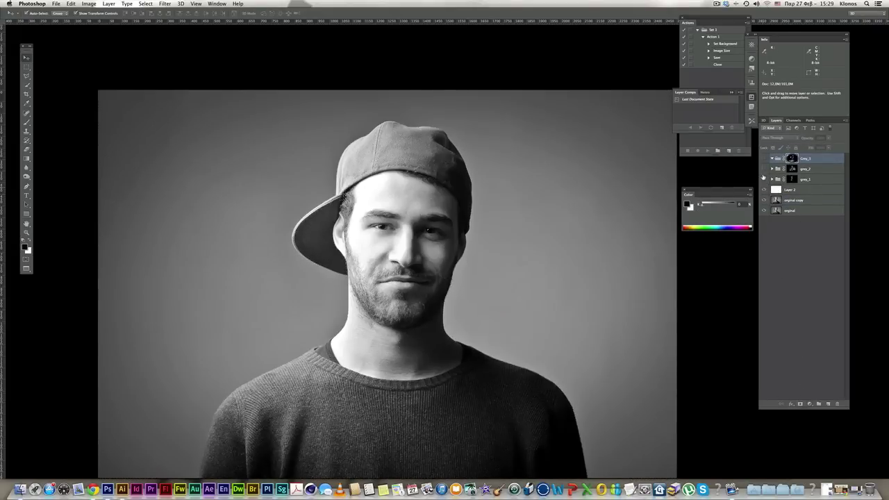
pyautogui.click(763, 178)
# Step: Duplicate lines copy and lines copy 2 into the Grey_3 group
pyautogui.press('super+minus')
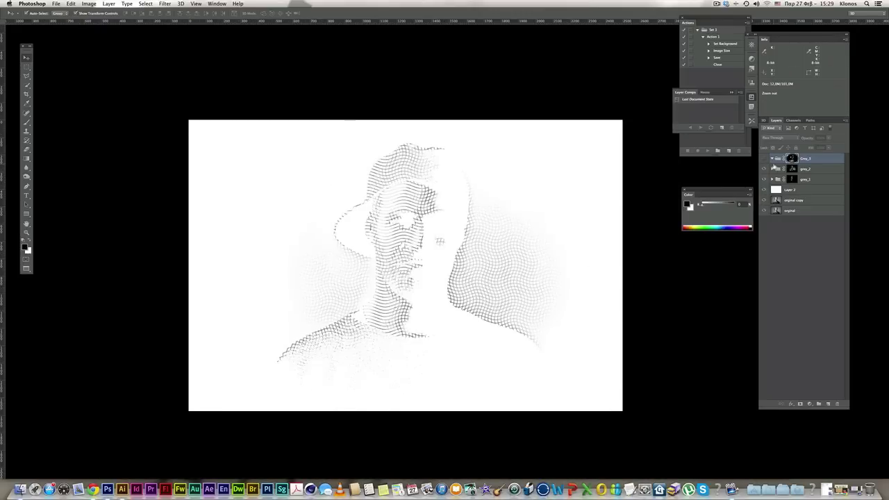
pyautogui.click(771, 169)
pyautogui.click(809, 179)
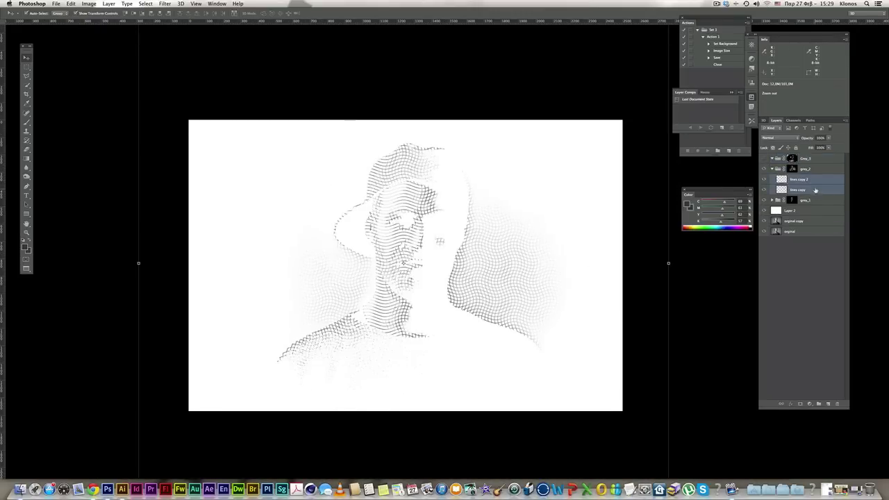
pyautogui.moveTo(794, 180); pyautogui.dragTo(827, 403)
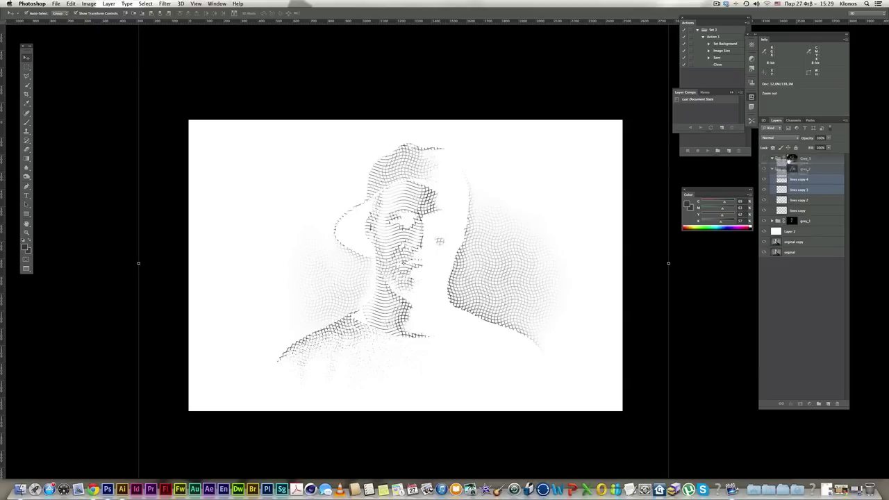
pyautogui.moveTo(790, 159); pyautogui.dragTo(790, 159)
pyautogui.click(765, 158)
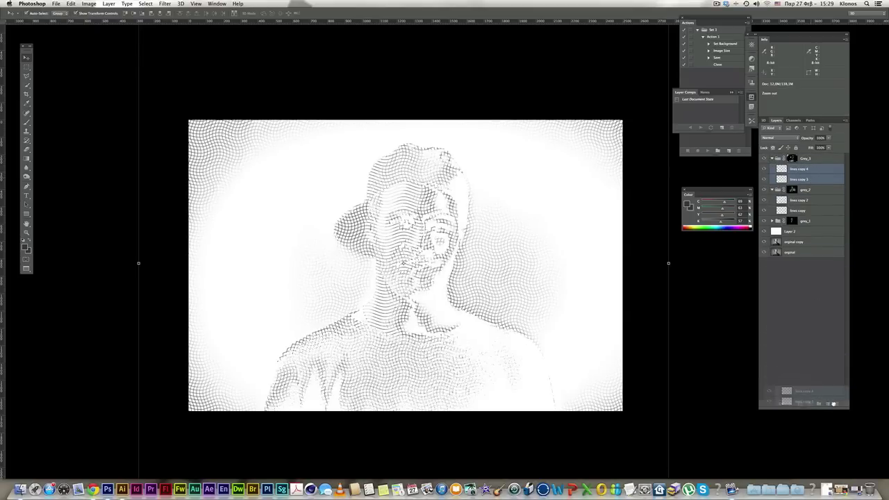
# Step: Duplicate the pair again within Grey_3 and rotate copies 5 and 6 by 30°
pyautogui.moveTo(811, 180); pyautogui.dragTo(826, 403)
pyautogui.keyDown('alt'); pyautogui.click(521, 231); pyautogui.keyUp('alt')
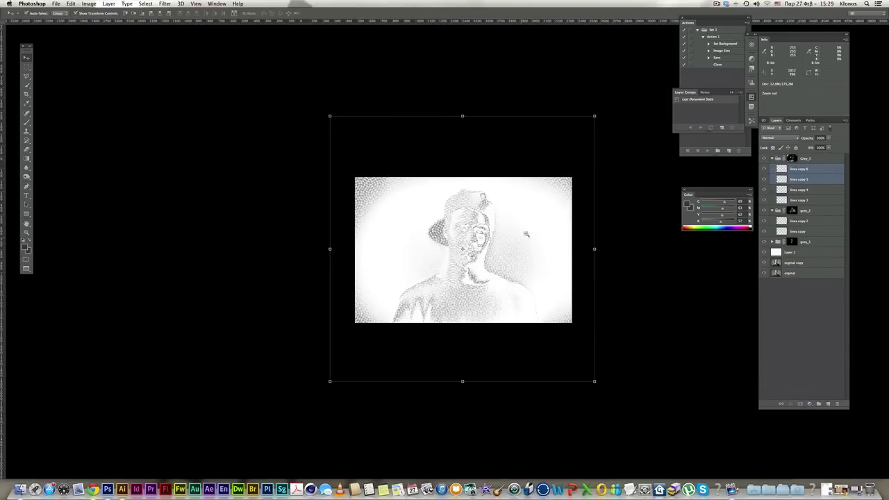
pyautogui.keyDown('ctrl'); pyautogui.click(618, 330); pyautogui.keyUp('ctrl')
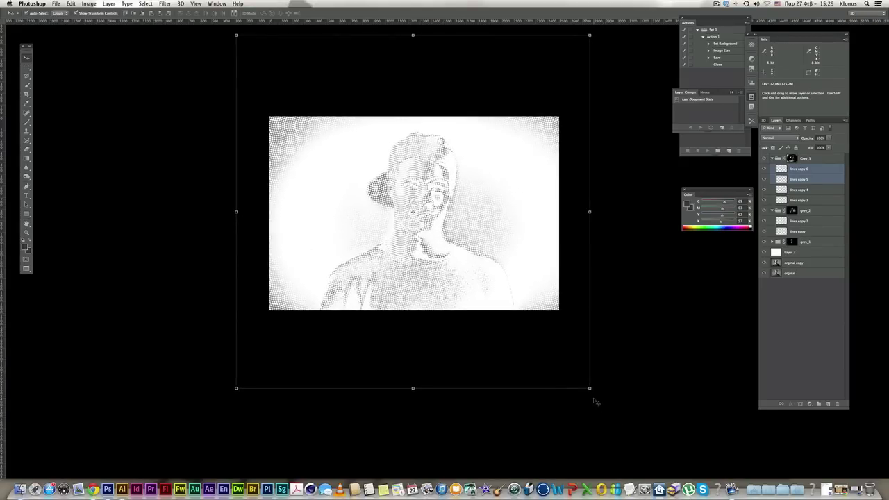
pyautogui.moveTo(591, 392); pyautogui.dragTo(472, 393)
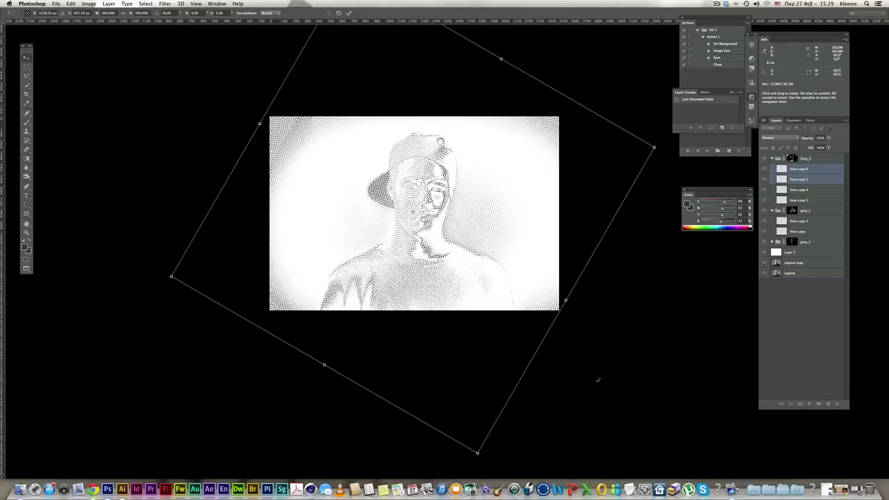
pyautogui.press('Return')
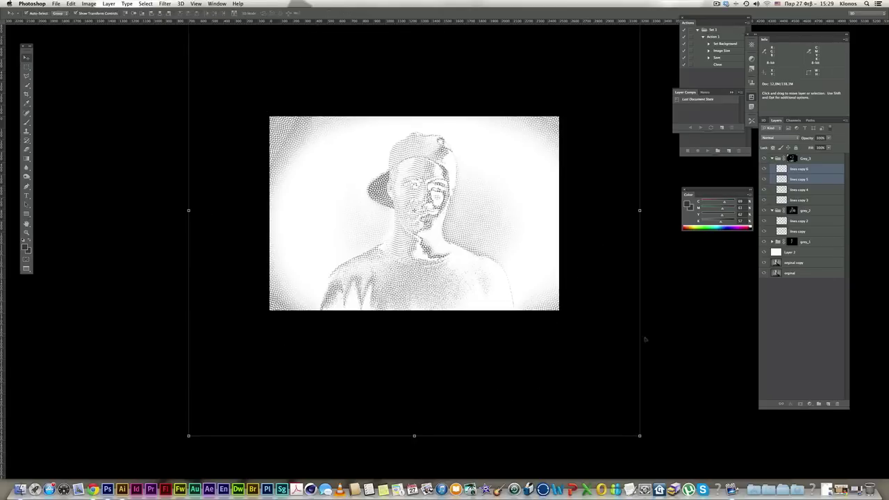
# Step: Duplicate lines copy 3 through 6 in Grey_3 and zoom in to inspect the face
pyautogui.click(799, 200)
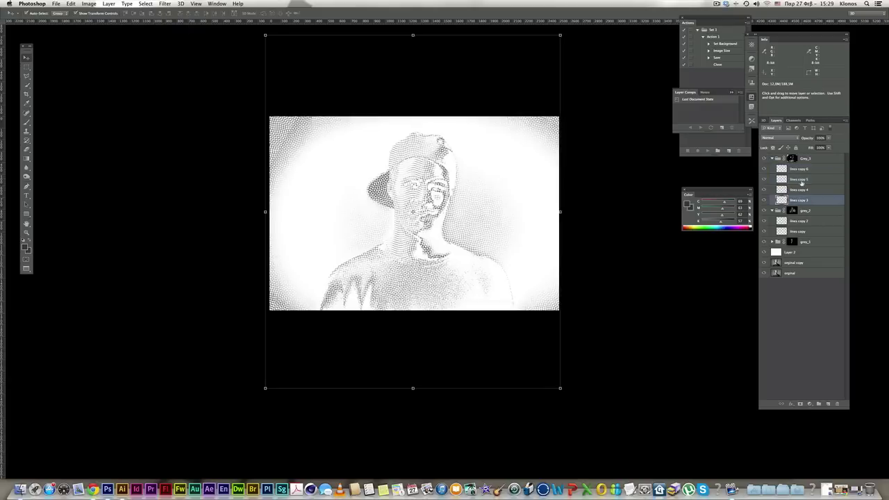
pyautogui.keyDown('shift'); pyautogui.click(800, 170); pyautogui.keyUp('shift')
pyautogui.moveTo(801, 171); pyautogui.dragTo(827, 404)
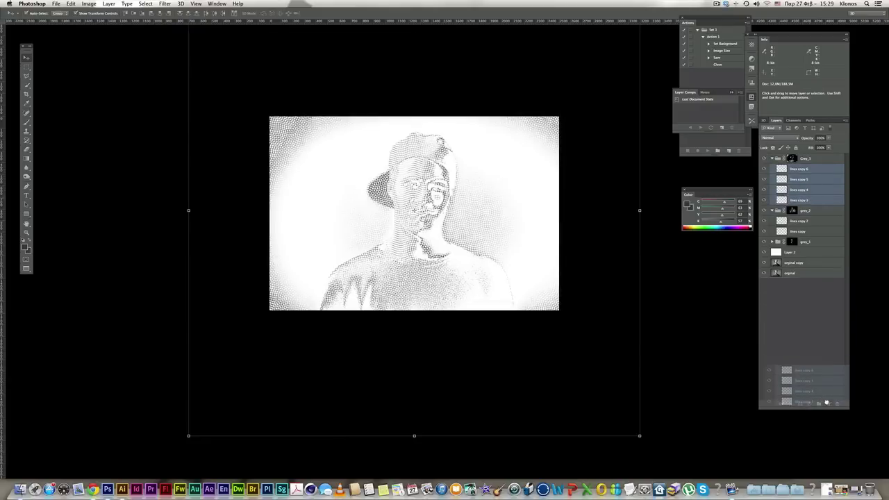
pyautogui.press('z')
pyautogui.click(475, 212)
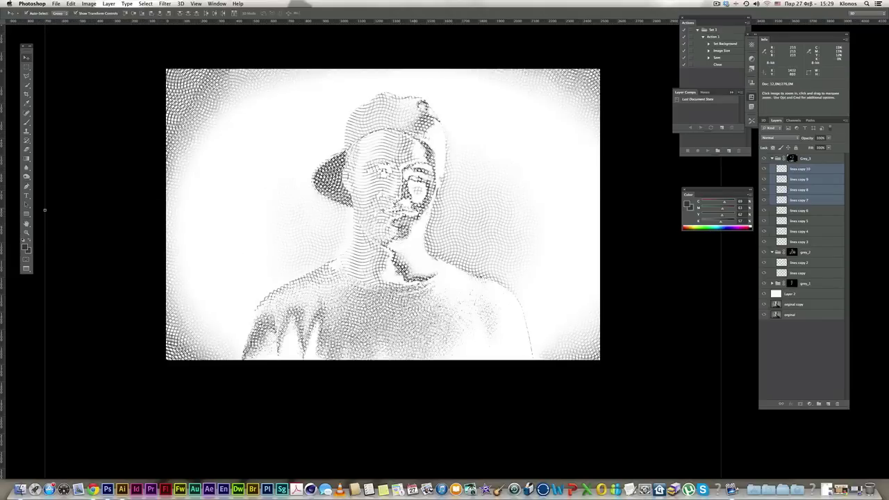
pyautogui.click(415, 209)
pyautogui.keyDown('alt'); pyautogui.click(429, 212); pyautogui.keyUp('alt')
pyautogui.press('v')
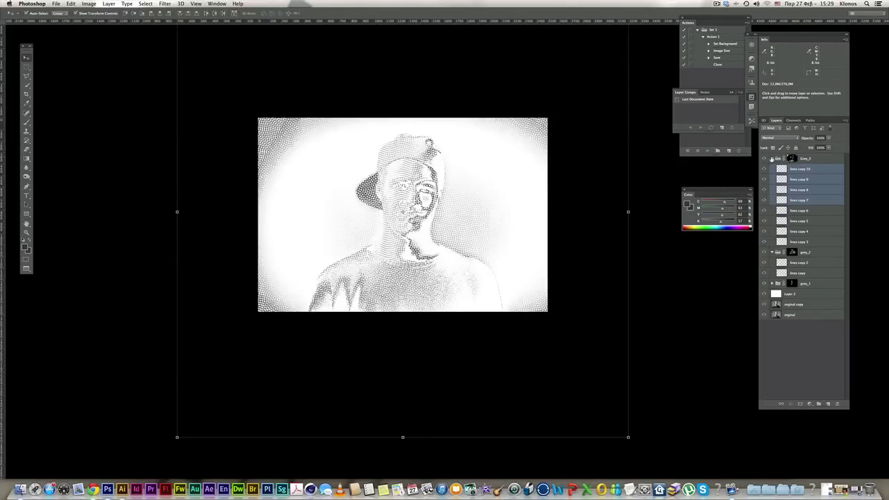
# Step: Undo the extra line copies, hide one line set, and collapse Grey_3 and grey_2
pyautogui.click(771, 159)
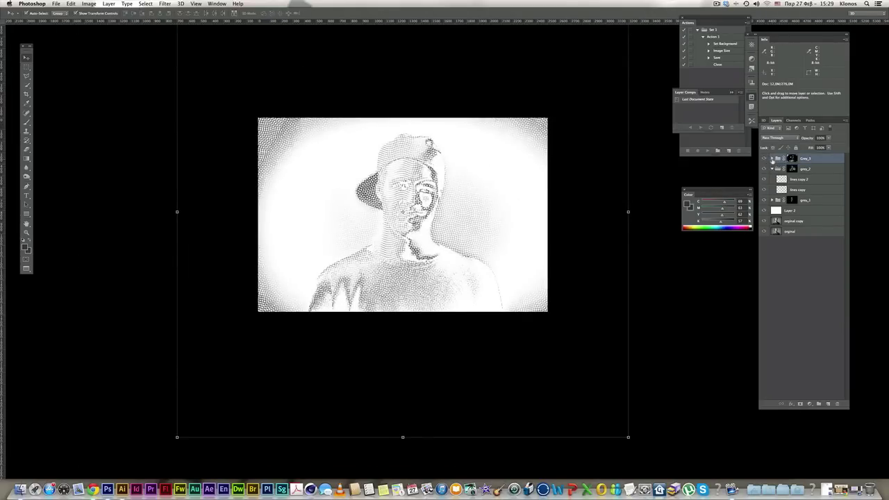
pyautogui.click(772, 159)
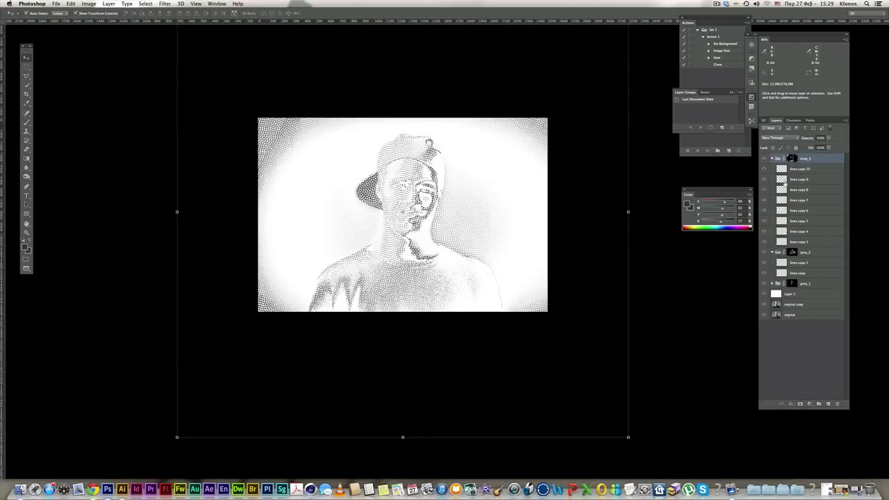
pyautogui.hotkey('ctrl', 'z')
pyautogui.click(772, 159)
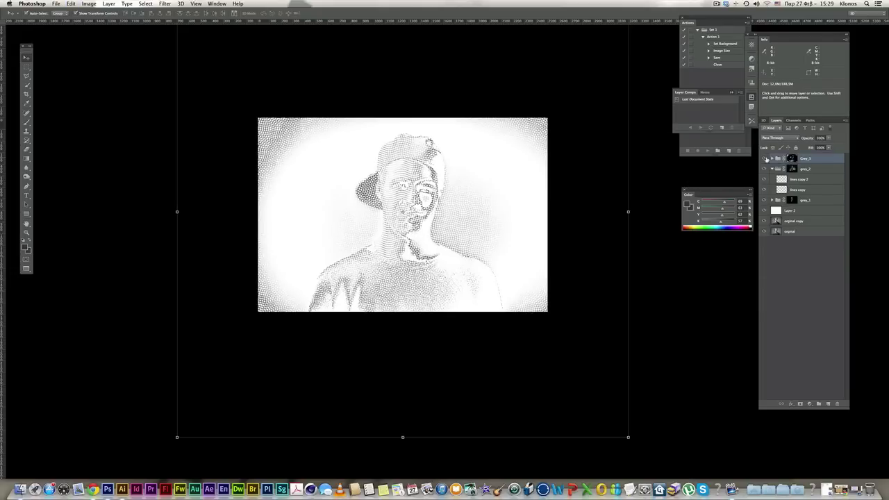
pyautogui.click(765, 179)
pyautogui.click(771, 169)
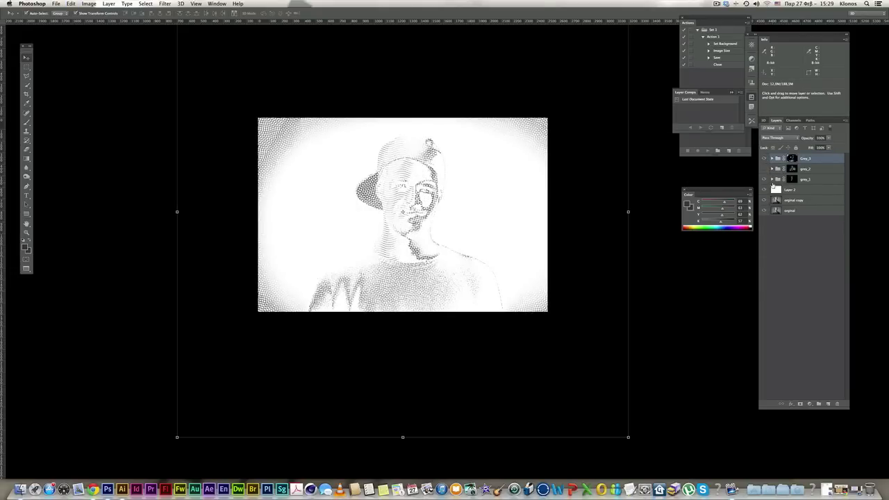
pyautogui.click(771, 179)
# Step: Hide the line groups, create group grey_4, then hide Layer 2 and zoom into the photo
pyautogui.click(763, 159)
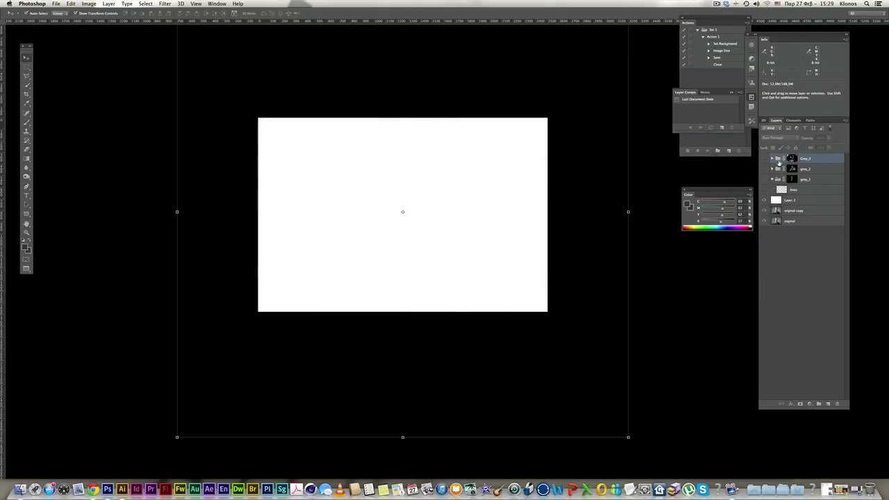
pyautogui.click(819, 403)
pyautogui.doubleClick(789, 158)
pyautogui.write('grey_4')
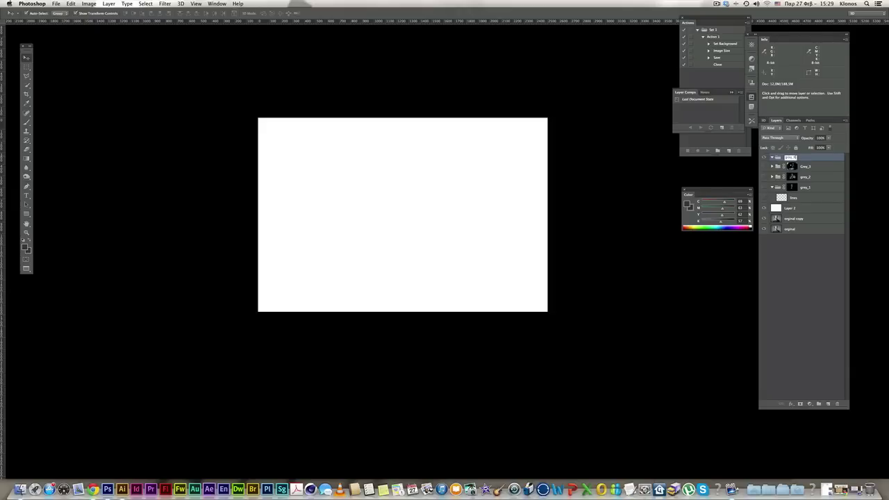
pyautogui.press('Return')
pyautogui.click(764, 209)
pyautogui.hotkey('ctrl', '+')
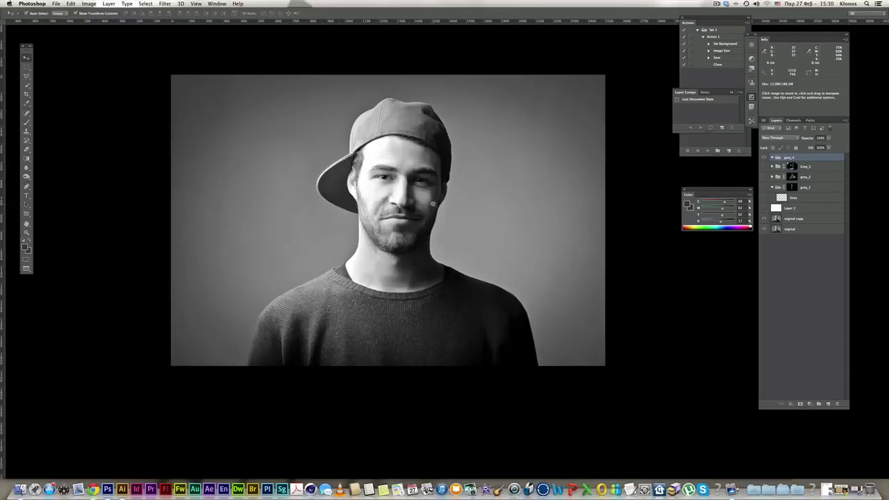
# Step: Select the portrait's dark tones via Color Range at fuzziness 48 and mask grey_4 with it
pyautogui.click(145, 4)
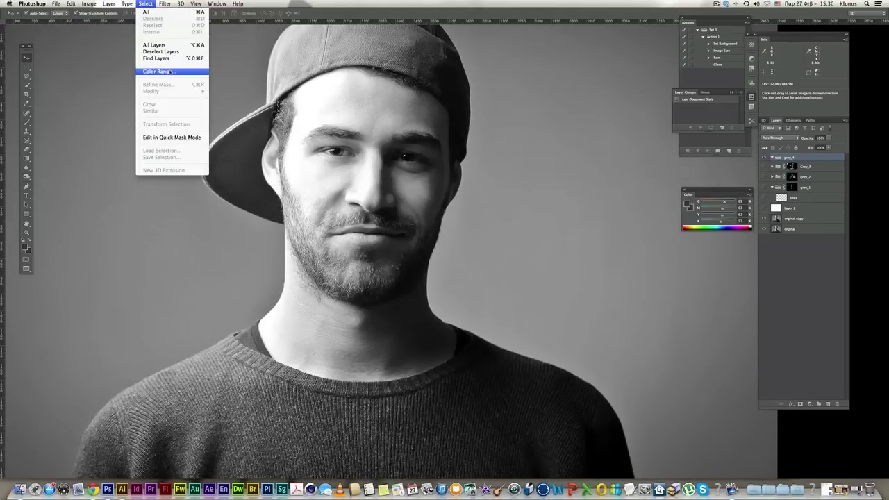
pyautogui.click(174, 72)
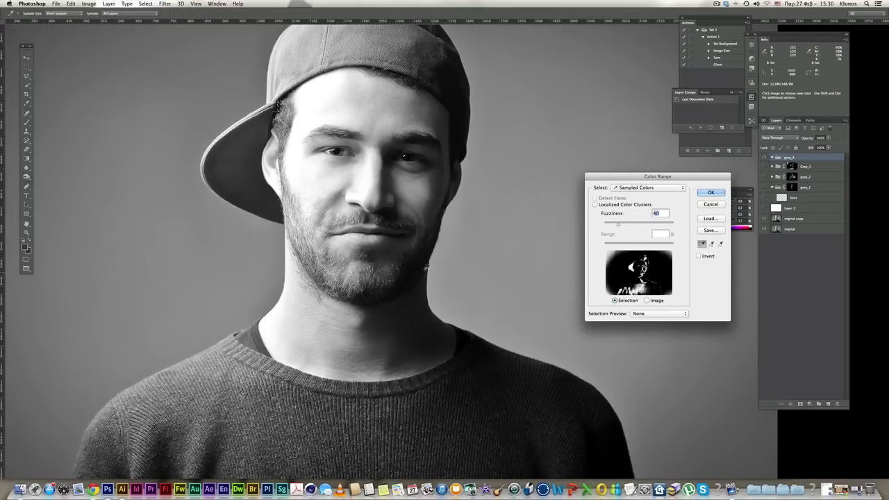
pyautogui.click(470, 336)
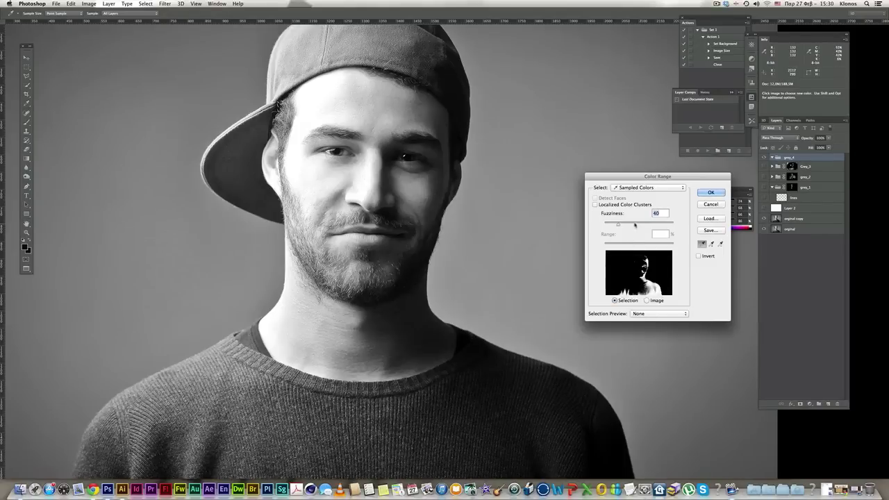
pyautogui.moveTo(618, 225); pyautogui.dragTo(620, 226)
pyautogui.click(710, 193)
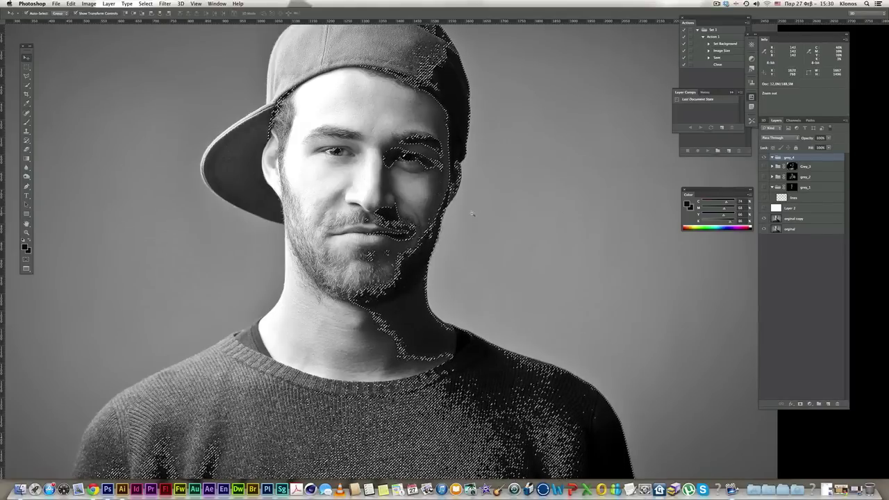
pyautogui.press('super+minus')
pyautogui.press('super+minus')
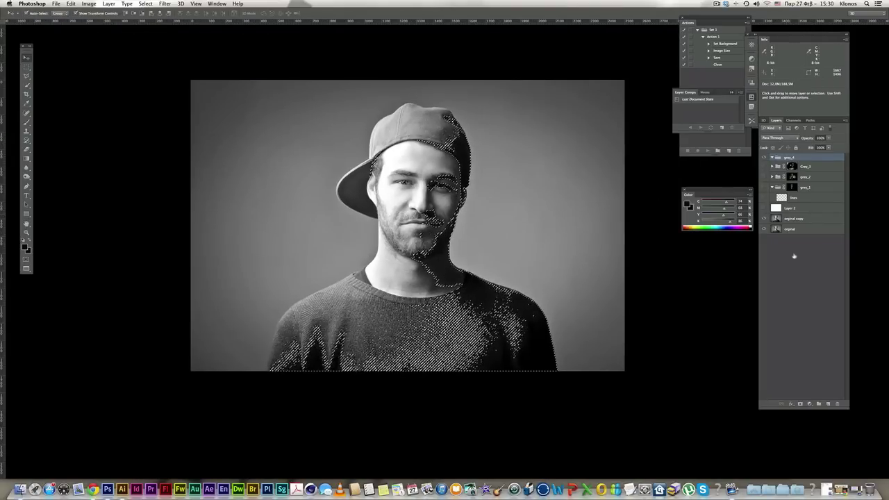
pyautogui.click(801, 403)
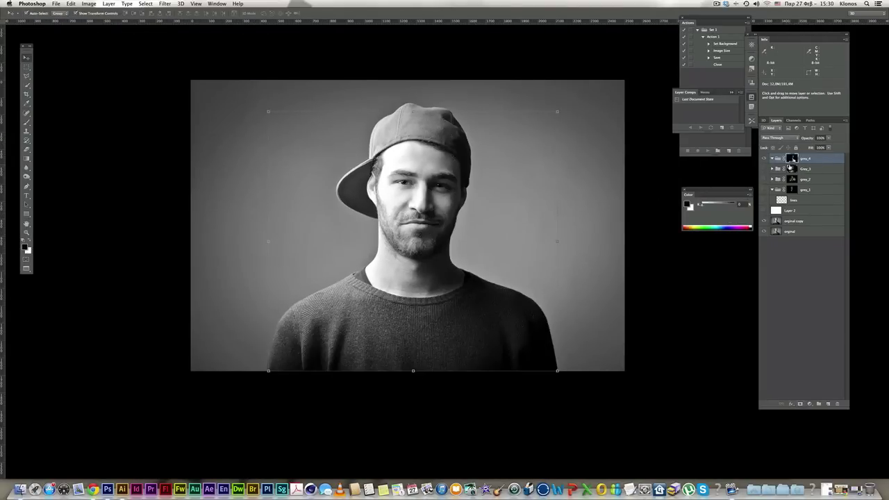
# Step: Show the white layer and the grey_3 lines, then select lines copy 3–6 inside grey_3
pyautogui.click(764, 210)
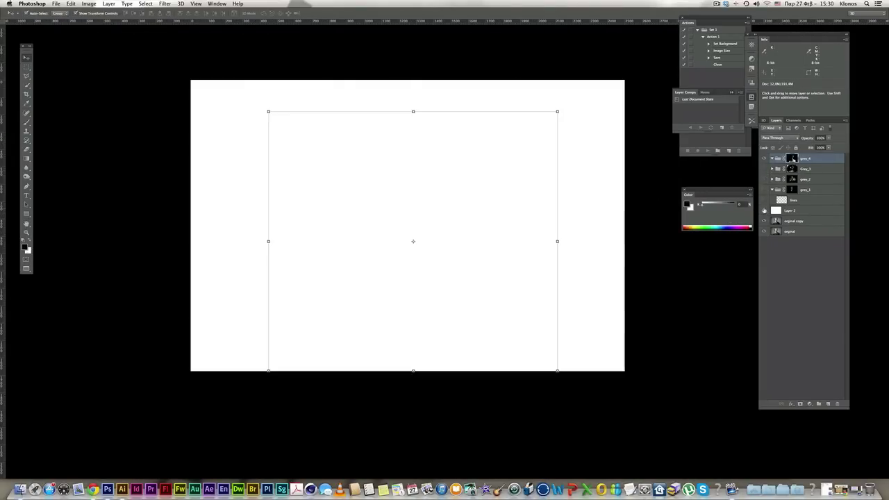
pyautogui.click(764, 169)
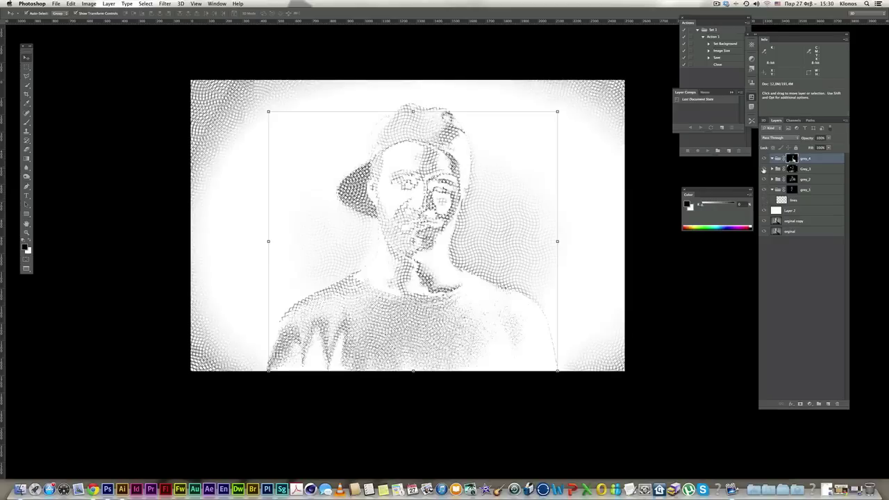
pyautogui.click(772, 191)
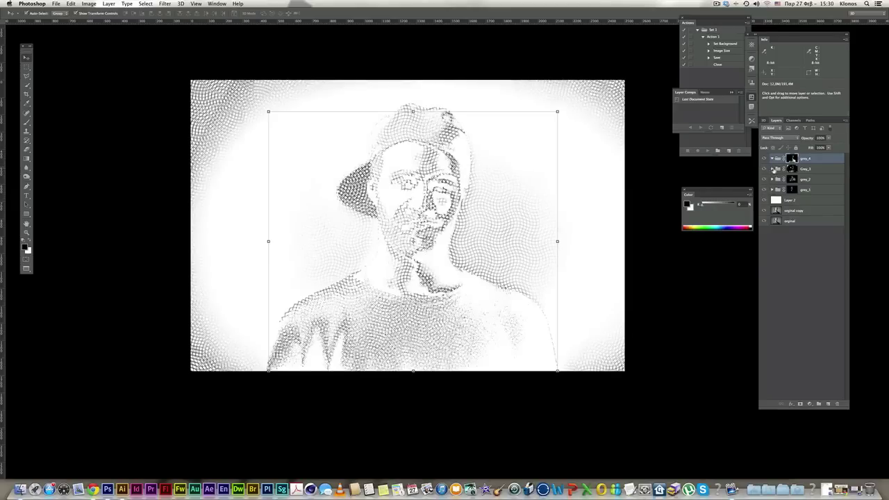
pyautogui.click(771, 169)
pyautogui.click(807, 180)
pyautogui.keyDown('shift'); pyautogui.click(811, 210); pyautogui.keyUp('shift')
# Step: Duplicate the four line layers twice into grey_4 as lines copy 7–14
pyautogui.moveTo(810, 211); pyautogui.dragTo(817, 404)
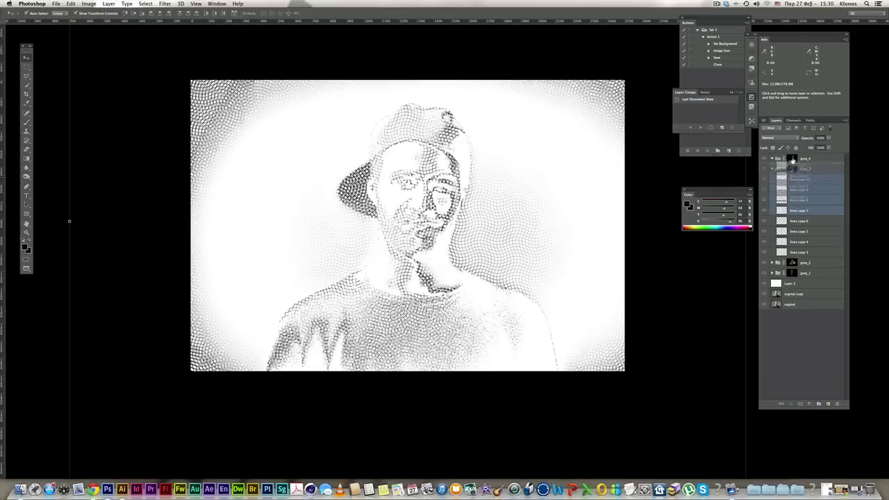
pyautogui.moveTo(798, 180); pyautogui.dragTo(791, 159)
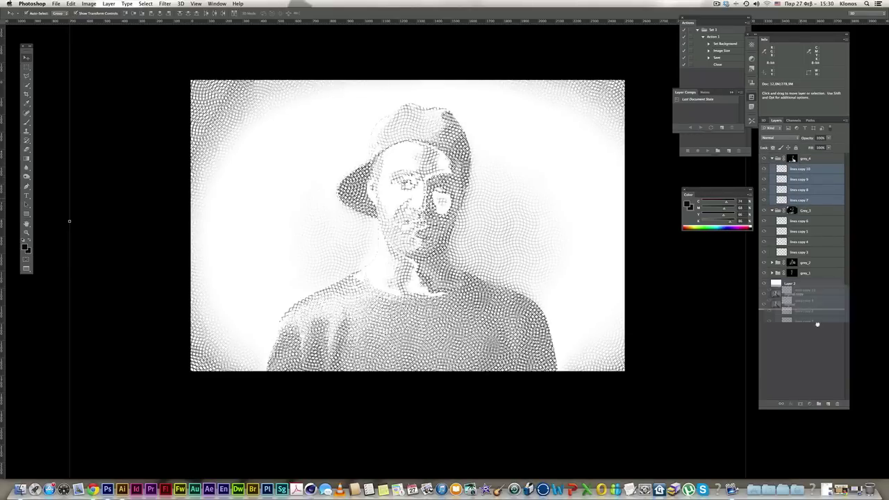
pyautogui.moveTo(802, 200); pyautogui.dragTo(827, 403)
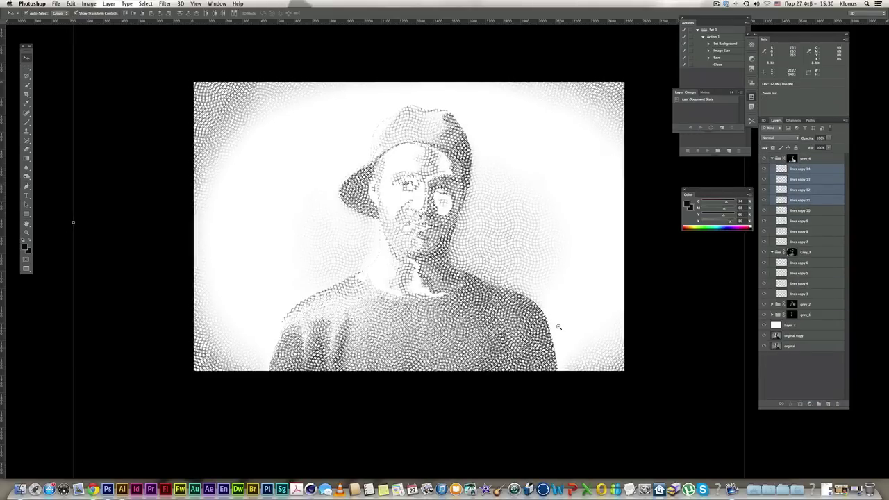
pyautogui.press('super+minus')
pyautogui.moveTo(549, 269); pyautogui.dragTo(492, 169)
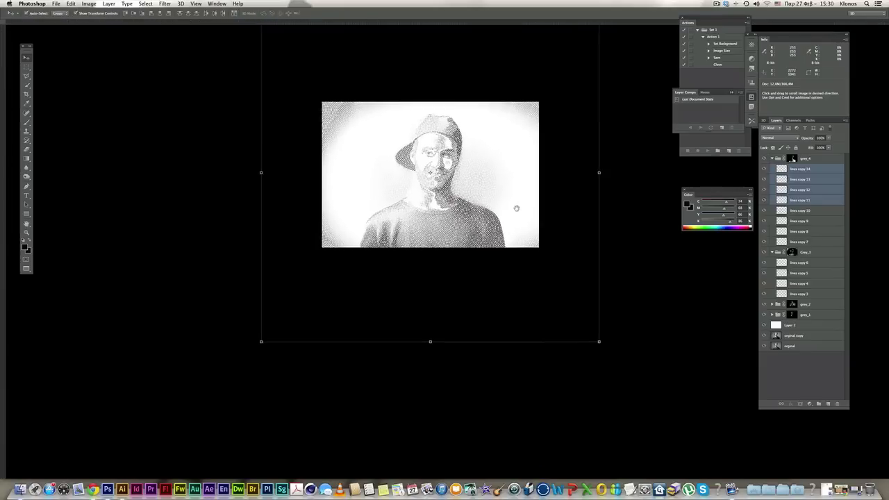
# Step: Test a roughly 30° rotation on the copied lines, cancel it, and collapse grey_4
pyautogui.press('super+t')
pyautogui.moveTo(587, 347); pyautogui.dragTo(464, 365)
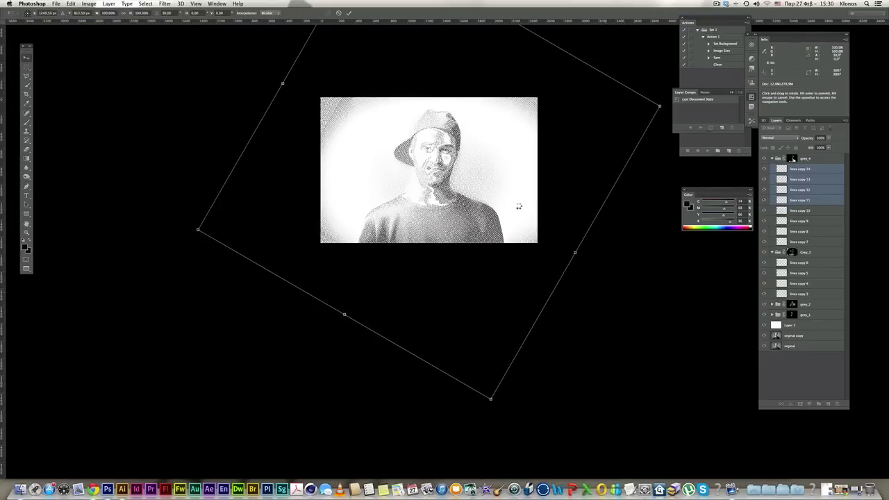
pyautogui.press('Escape')
pyautogui.click(520, 163)
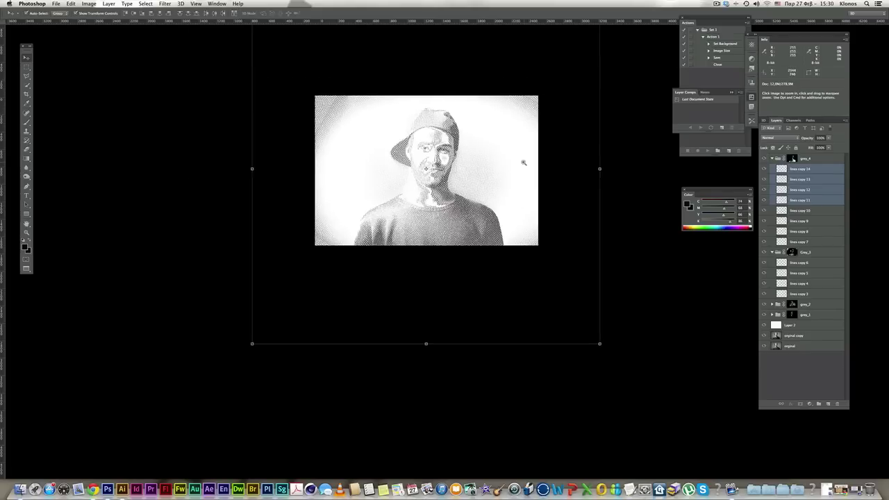
pyautogui.click(517, 167)
pyautogui.moveTo(466, 178)
pyautogui.mouseDown()
pyautogui.moveTo(545, 192)
pyautogui.moveTo(544, 206)
pyautogui.mouseUp()
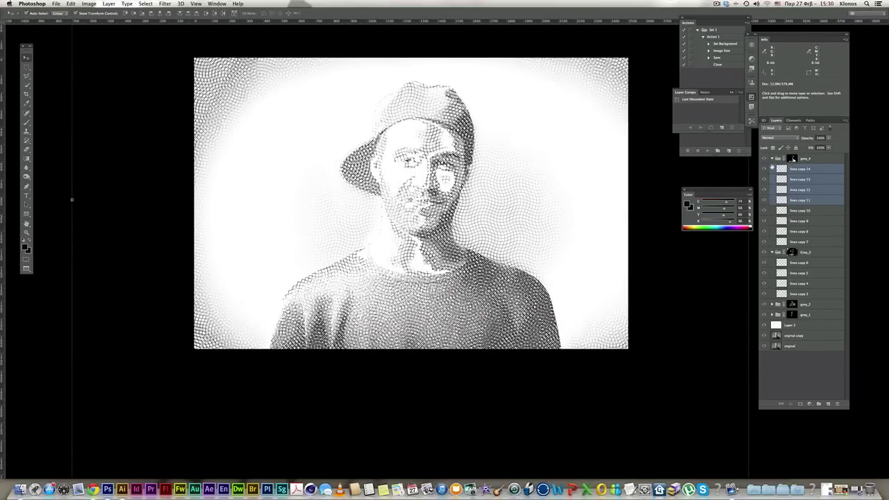
pyautogui.click(771, 160)
# Step: Hide the halftone groups and the white layer to reveal the original photo, selecting original copy
pyautogui.click(771, 170)
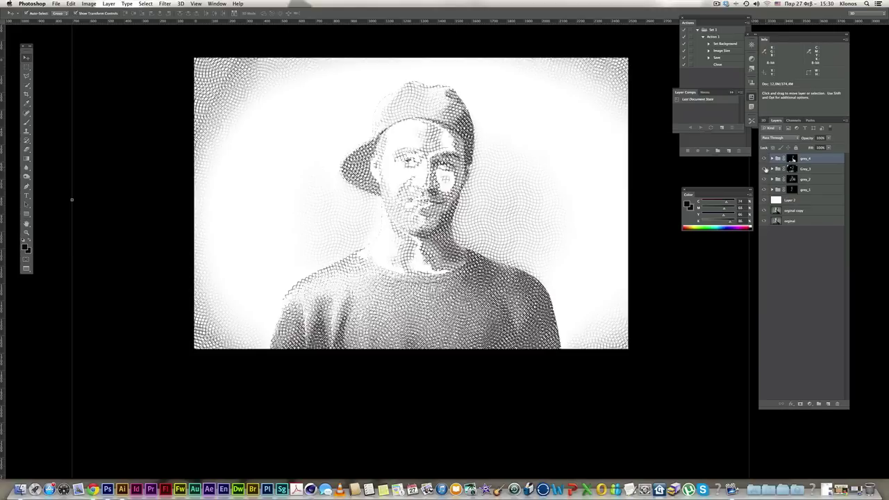
pyautogui.click(764, 179)
pyautogui.click(764, 200)
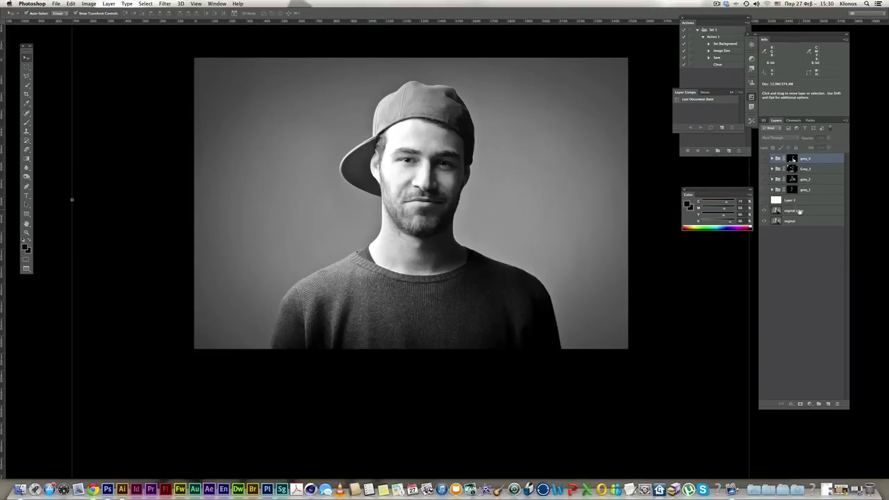
pyautogui.click(799, 211)
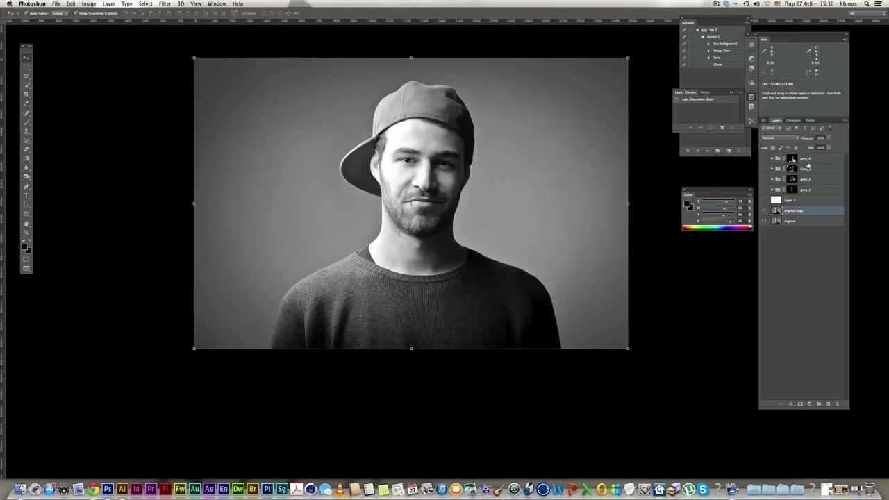
# Step: Add a new empty group at the top and name it blacks
pyautogui.click(818, 403)
pyautogui.doubleClick(789, 159)
pyautogui.write('grey_5')
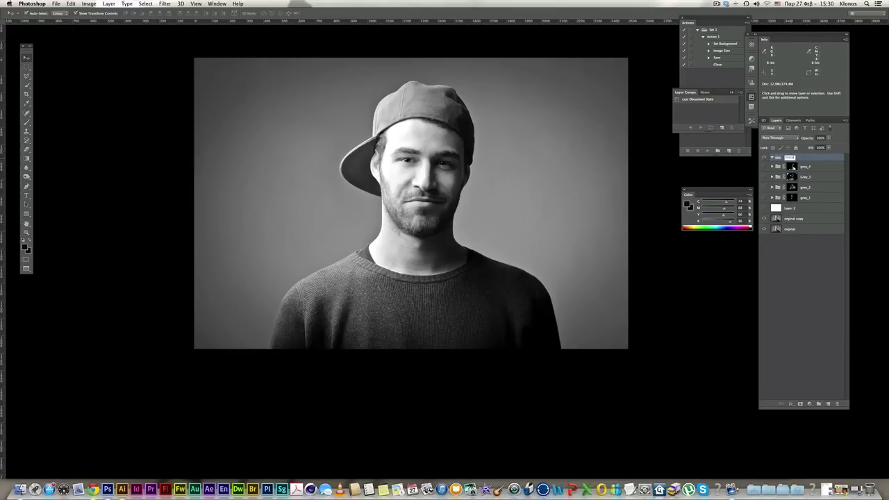
pyautogui.press('Return')
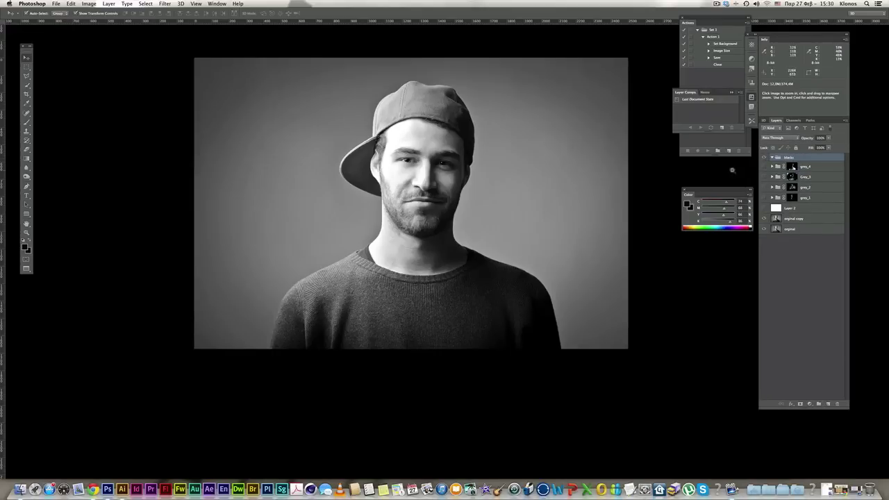
# Step: Select the darkest tones with Color Range at fuzziness 19 and use the selection as the blacks group's mask
pyautogui.click(146, 3)
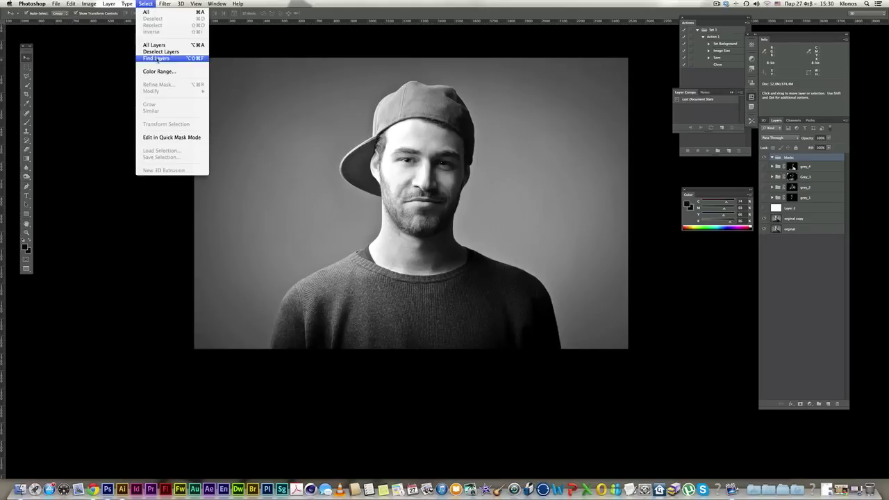
pyautogui.click(156, 71)
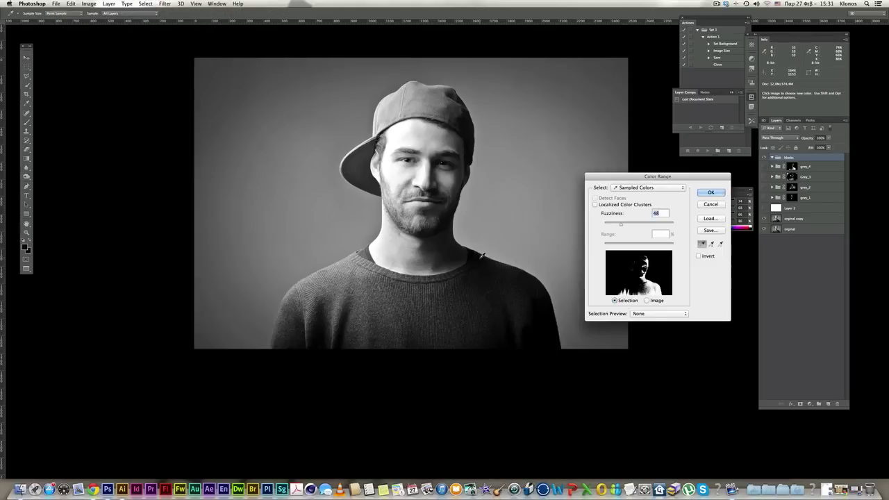
pyautogui.moveTo(620, 224); pyautogui.dragTo(609, 225)
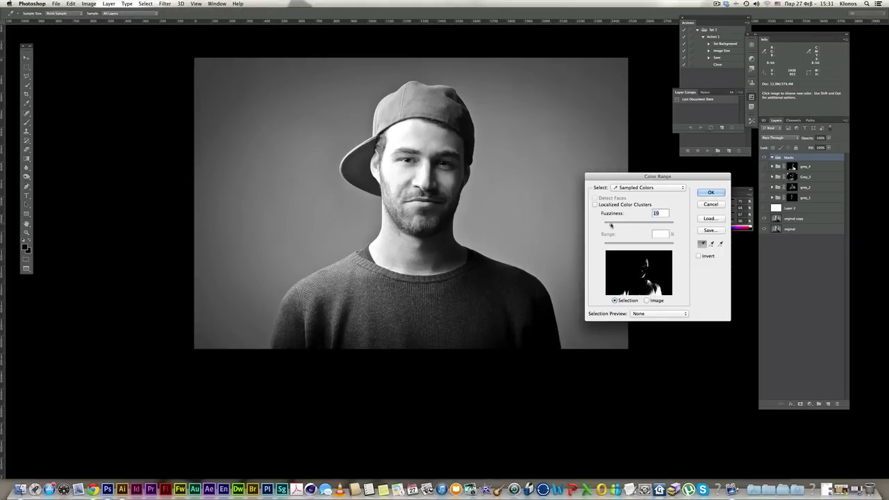
pyautogui.click(713, 193)
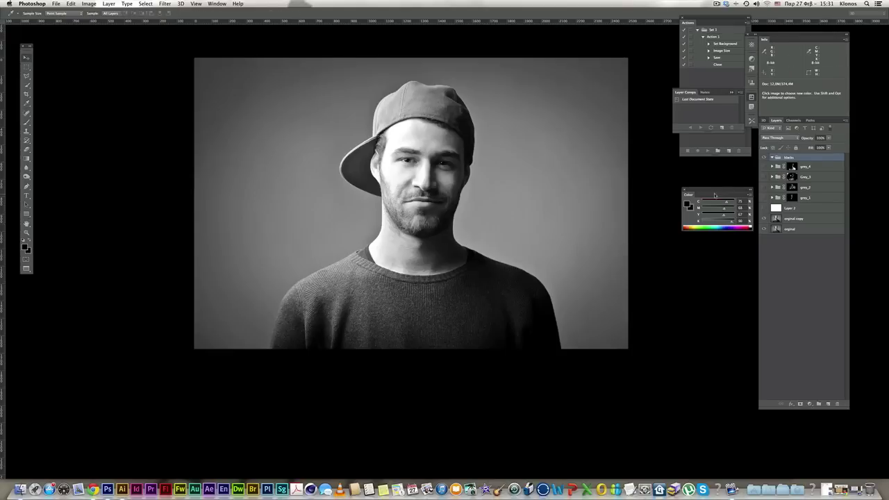
pyautogui.click(800, 404)
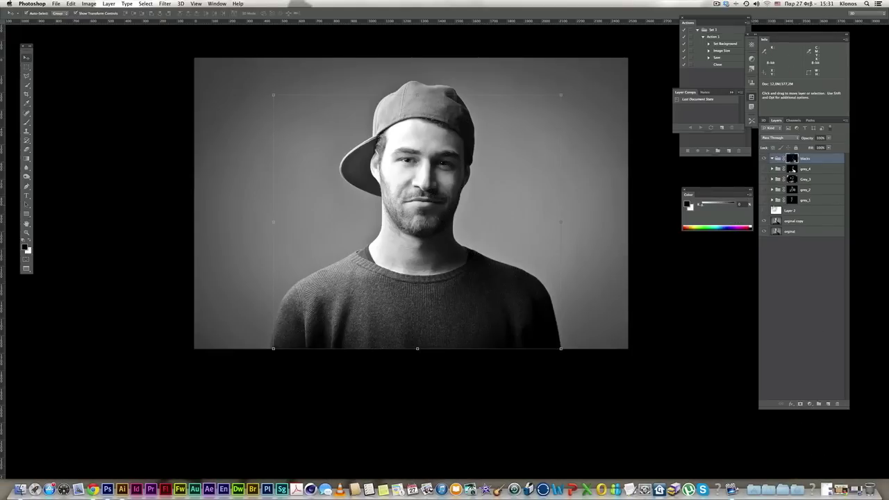
# Step: Duplicate grey_4's lines copy 7–14 and move the copies above grey_4 into blacks
pyautogui.click(772, 168)
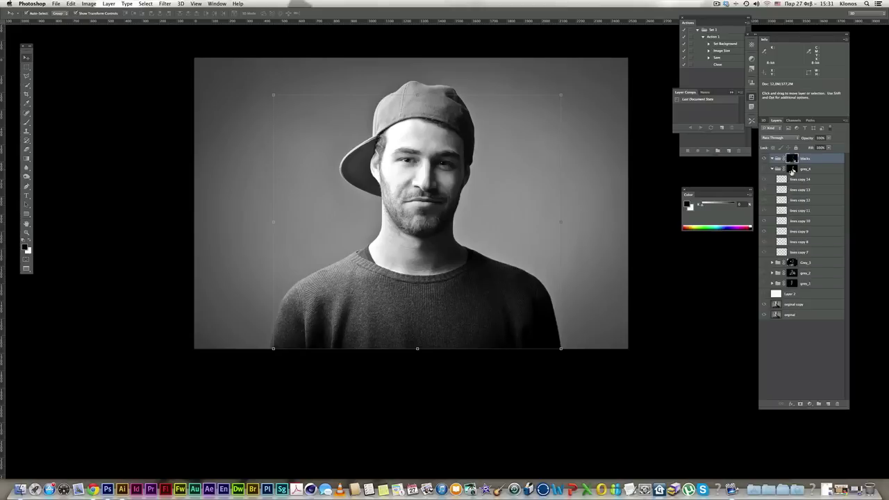
pyautogui.click(800, 179)
pyautogui.keyDown('shift'); pyautogui.click(815, 252); pyautogui.keyUp('shift')
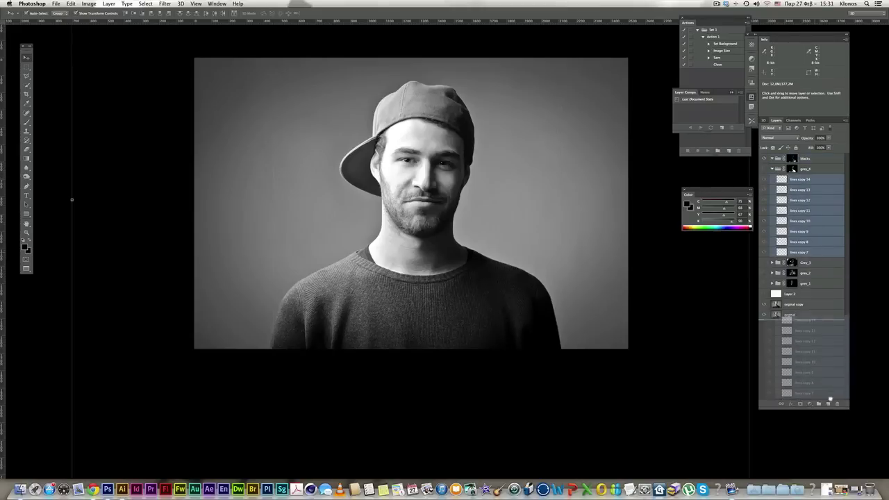
pyautogui.moveTo(815, 253); pyautogui.dragTo(828, 403)
pyautogui.moveTo(807, 179)
pyautogui.mouseDown()
pyautogui.moveTo(772, 170)
pyautogui.moveTo(826, 403)
pyautogui.mouseUp()
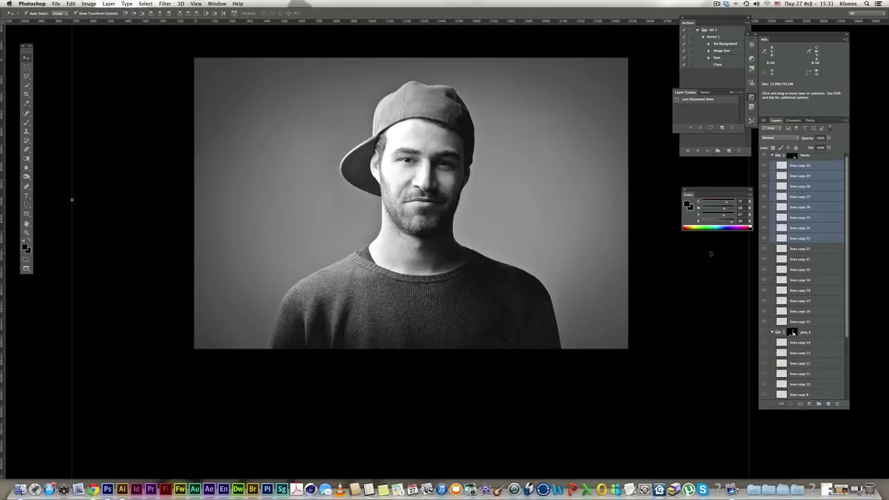
# Step: Rotate the copied lines about 30°, collapse blacks, and show the white background layer
pyautogui.hotkey('ctrl', 't')
pyautogui.hotkey('ctrl', '0')
pyautogui.moveTo(676, 380); pyautogui.dragTo(560, 391)
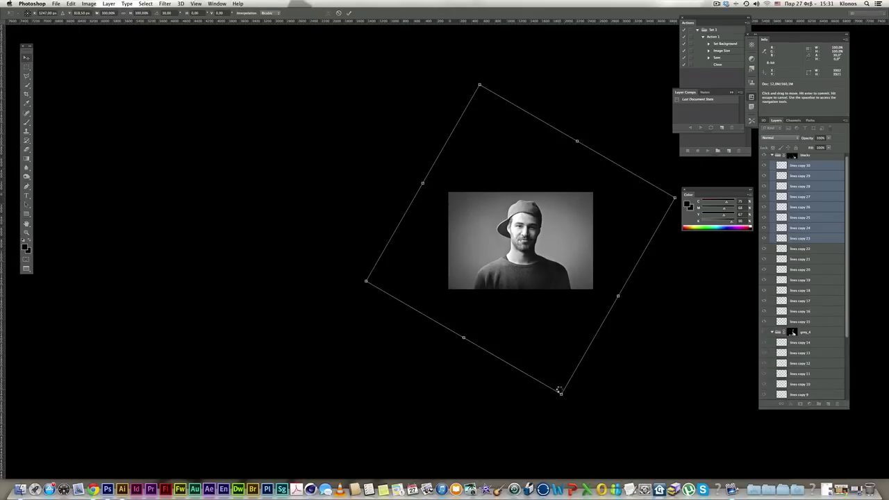
pyautogui.press('Return')
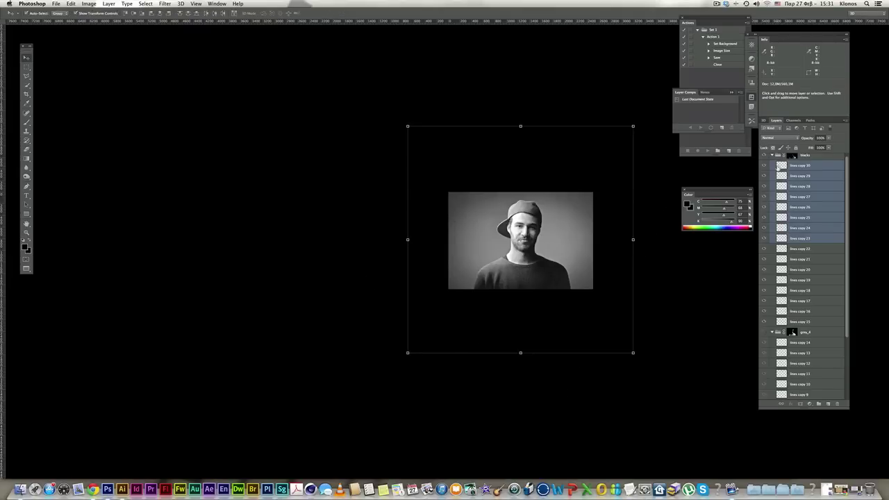
pyautogui.click(771, 156)
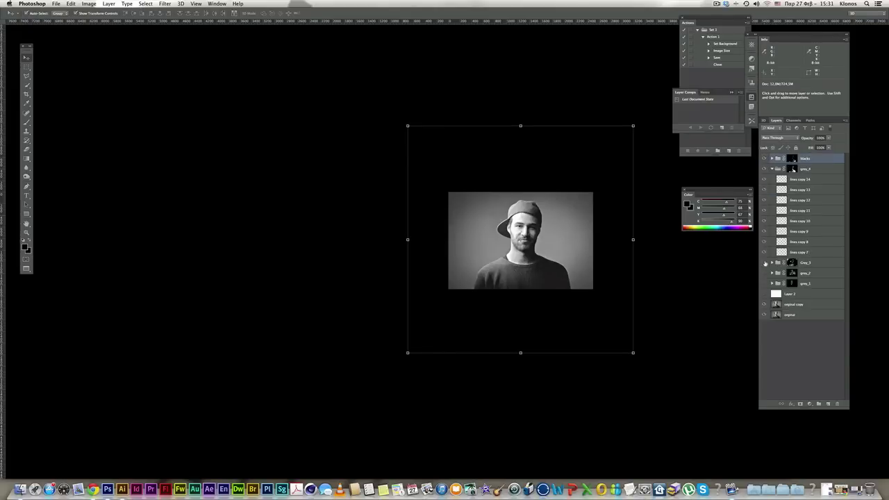
pyautogui.click(764, 292)
# Step: Show the line groups and zoom in on the portrait's crosshatching, then select Layer 2
pyautogui.click(764, 263)
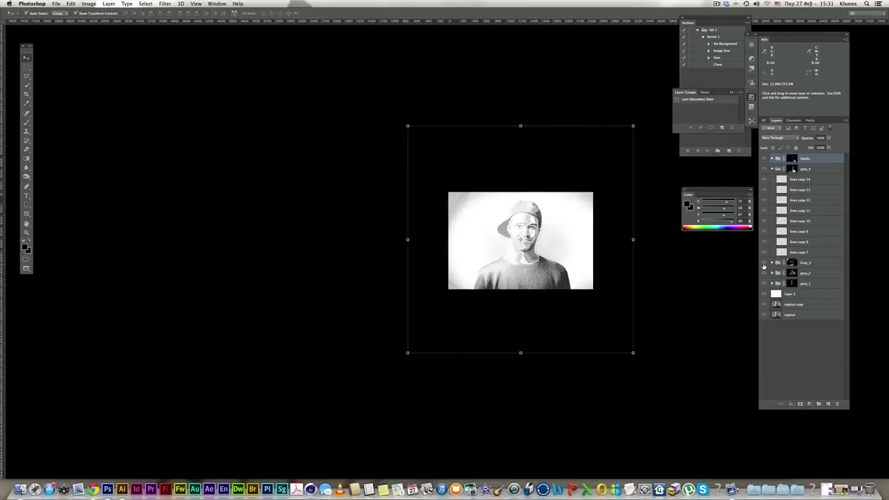
pyautogui.scroll(3, 571, 250)
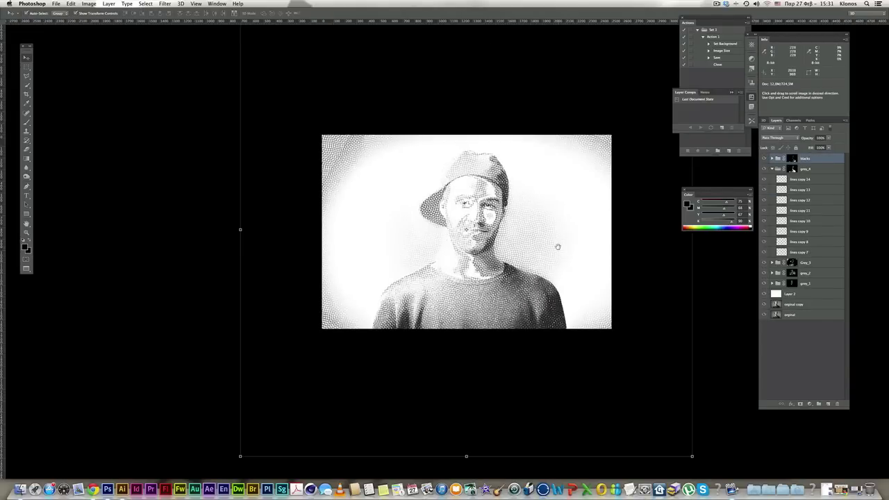
pyautogui.scroll(-1, 555, 247)
pyautogui.scroll(1, 554, 246)
pyautogui.scroll(2, 552, 247)
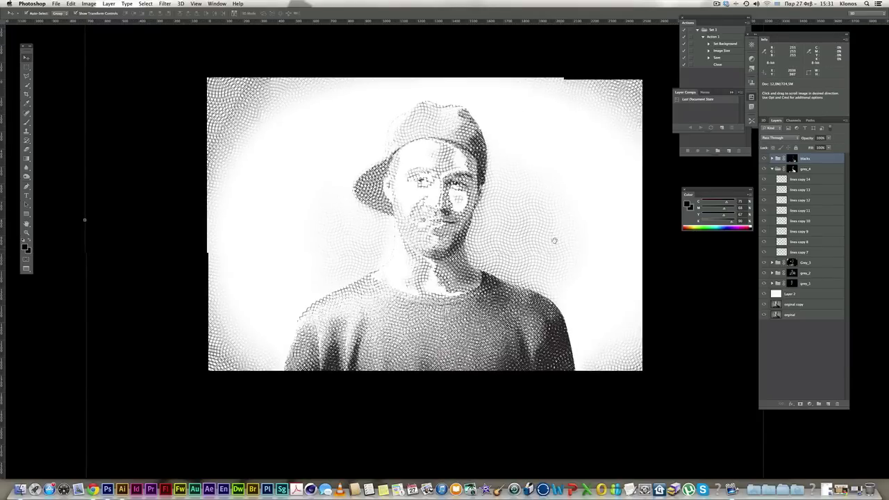
pyautogui.moveTo(566, 259); pyautogui.dragTo(534, 218)
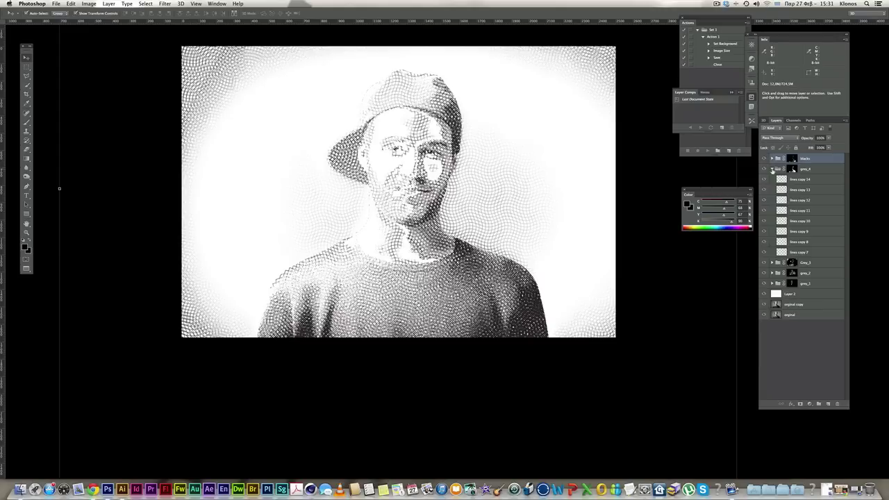
pyautogui.click(772, 170)
pyautogui.click(805, 209)
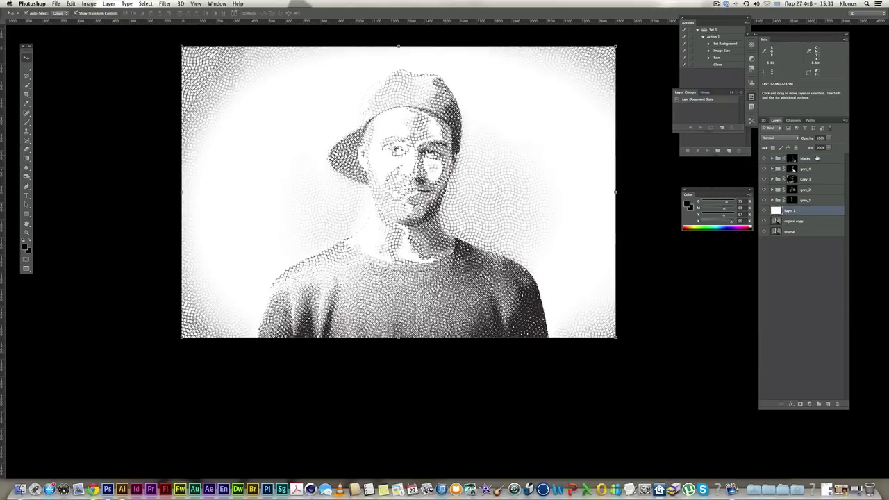
# Step: Create a new empty group at the top named All
pyautogui.click(816, 159)
pyautogui.click(818, 403)
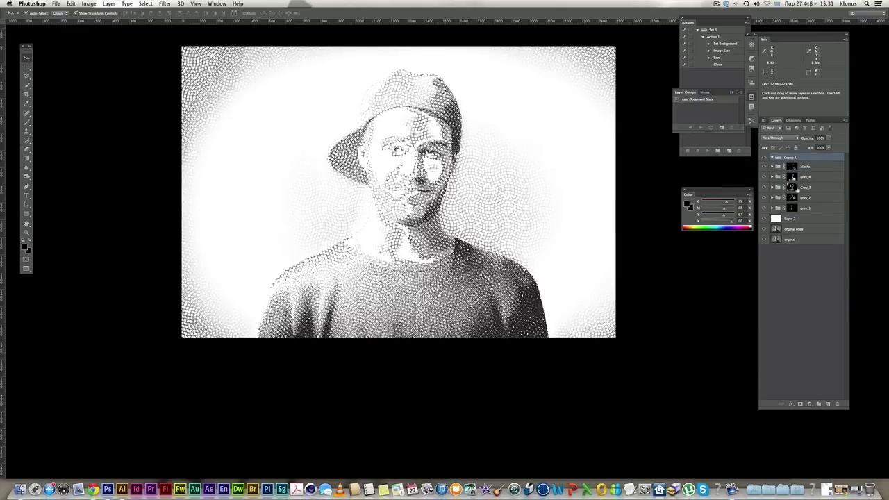
pyautogui.doubleClick(789, 158)
pyautogui.write('h')
pyautogui.press('Return')
# Step: Move blacks, grey_4, Grey_3, grey_2 and grey_1 into the All group
pyautogui.click(805, 167)
pyautogui.keyDown('shift'); pyautogui.click(803, 208); pyautogui.keyUp('shift')
pyautogui.moveTo(777, 167); pyautogui.dragTo(774, 158)
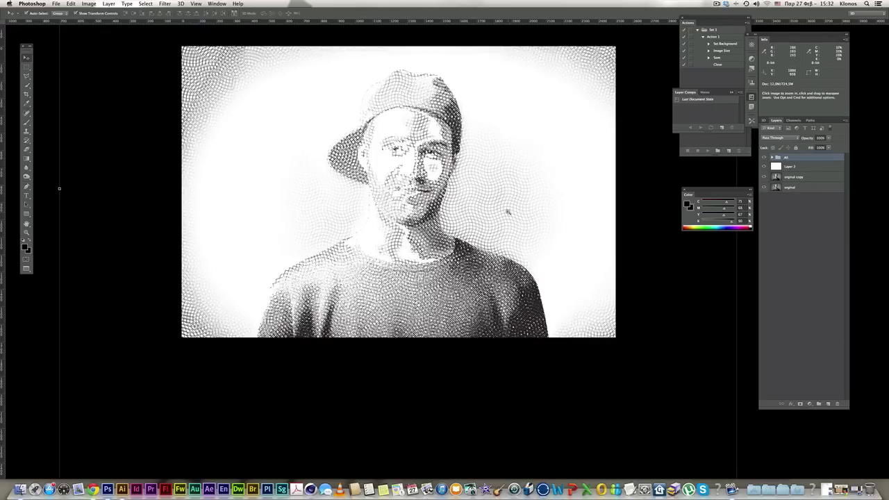
pyautogui.hotkey('ctrl', 't')
pyautogui.keyDown('alt'); pyautogui.click(481, 188); pyautogui.keyUp('alt')
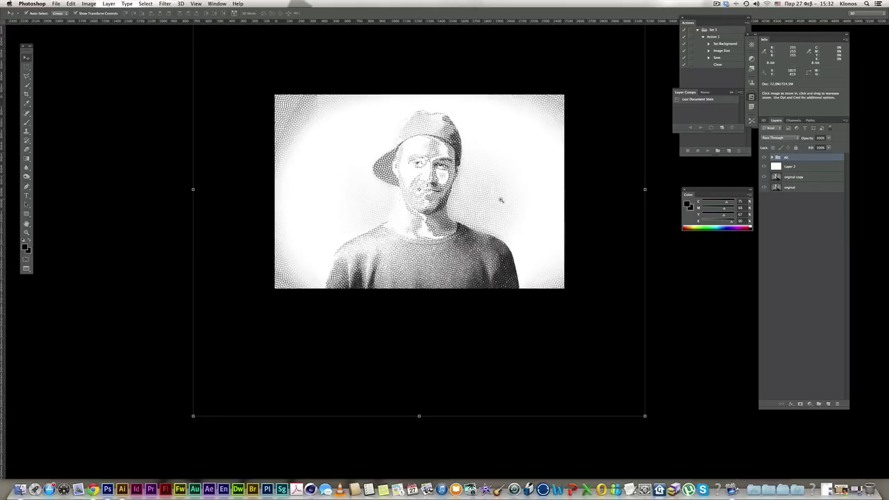
pyautogui.click(517, 126)
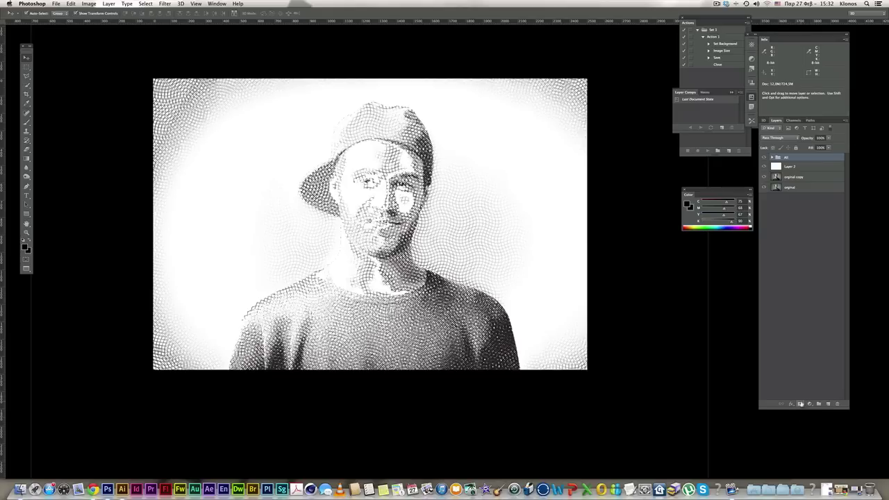
# Step: Mask the All group, painting black with a ~97 px brush along the corners and edges
pyautogui.click(799, 403)
pyautogui.press('b')
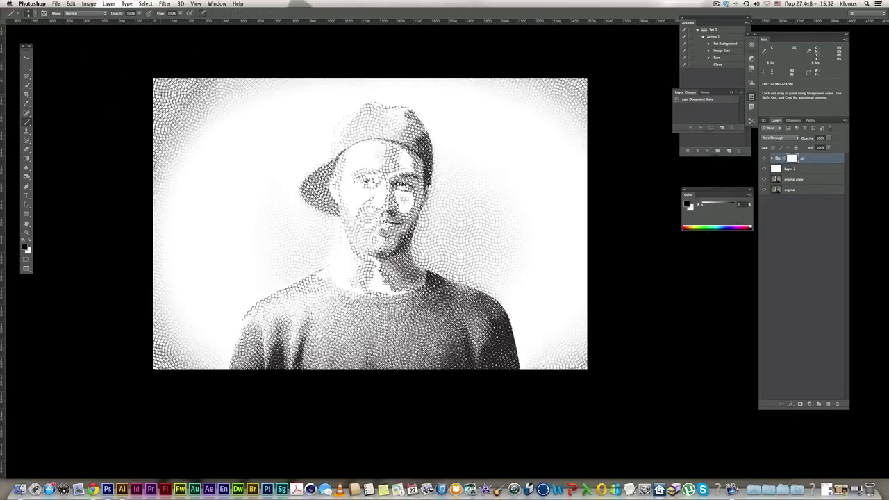
pyautogui.press(']')
pyautogui.press(']')
pyautogui.press(']')
pyautogui.press(']')
pyautogui.press(']')
pyautogui.press(']')
pyautogui.moveTo(291, 79)
pyautogui.mouseDown()
pyautogui.moveTo(170, 76)
pyautogui.moveTo(160, 385)
pyautogui.moveTo(185, 319)
pyautogui.moveTo(192, 363)
pyautogui.moveTo(204, 359)
pyautogui.moveTo(202, 386)
pyautogui.moveTo(174, 357)
pyautogui.mouseUp()
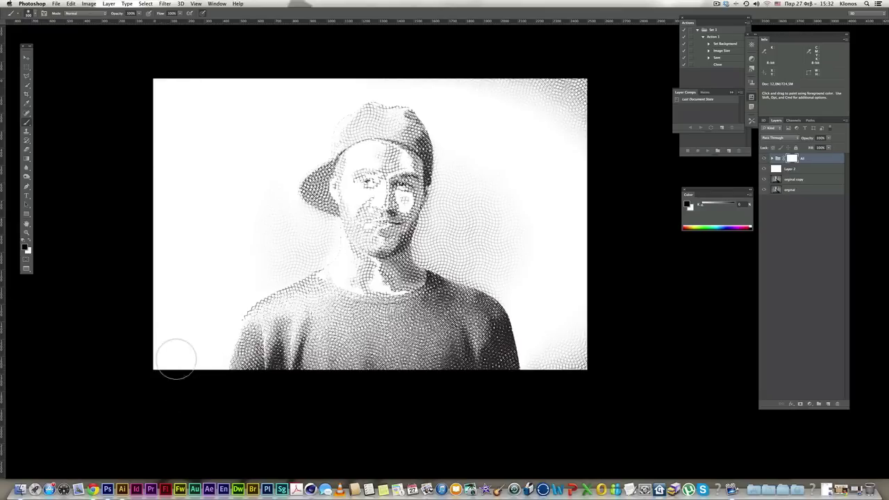
pyautogui.moveTo(393, 76)
pyautogui.mouseDown()
pyautogui.moveTo(531, 89)
pyautogui.moveTo(591, 201)
pyautogui.mouseUp()
pyautogui.moveTo(586, 96)
pyautogui.mouseDown()
pyautogui.moveTo(551, 79)
pyautogui.moveTo(590, 79)
pyautogui.moveTo(597, 428)
pyautogui.moveTo(561, 264)
pyautogui.moveTo(563, 370)
pyautogui.moveTo(547, 350)
pyautogui.moveTo(538, 349)
pyautogui.moveTo(538, 366)
pyautogui.mouseUp()
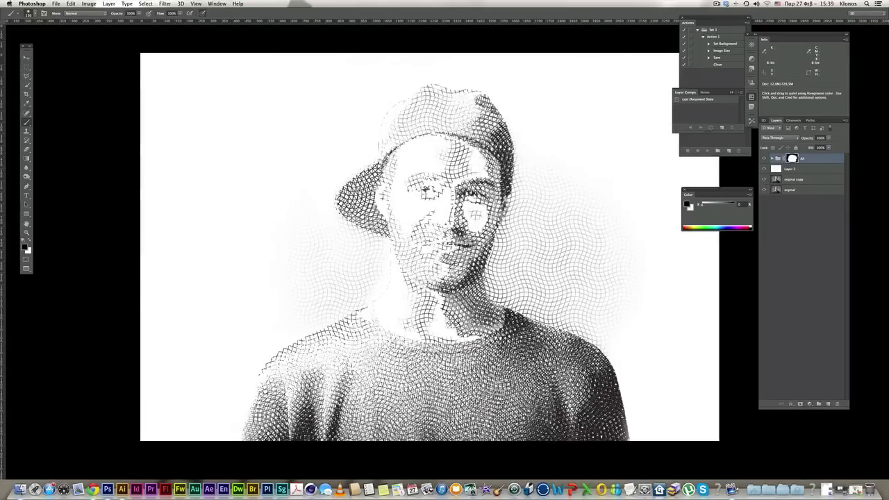
# Step: Hide All, duplicate it as All copy, show the copy, and merge it into one layer
pyautogui.click(764, 158)
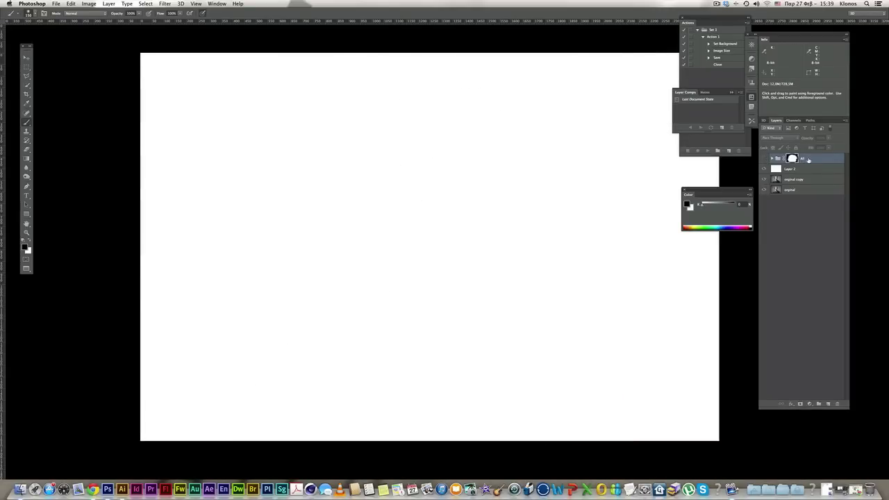
pyautogui.moveTo(828, 404); pyautogui.dragTo(827, 404)
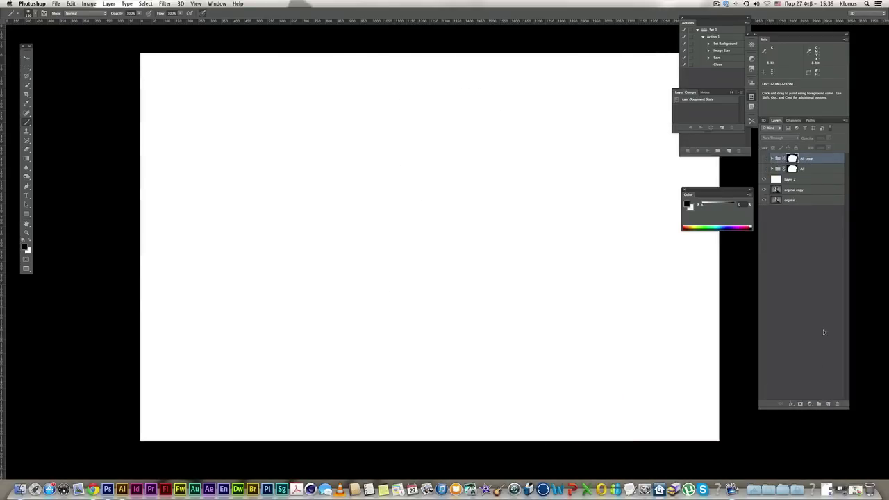
pyautogui.click(764, 159)
pyautogui.hotkey('ctrl', 'e')
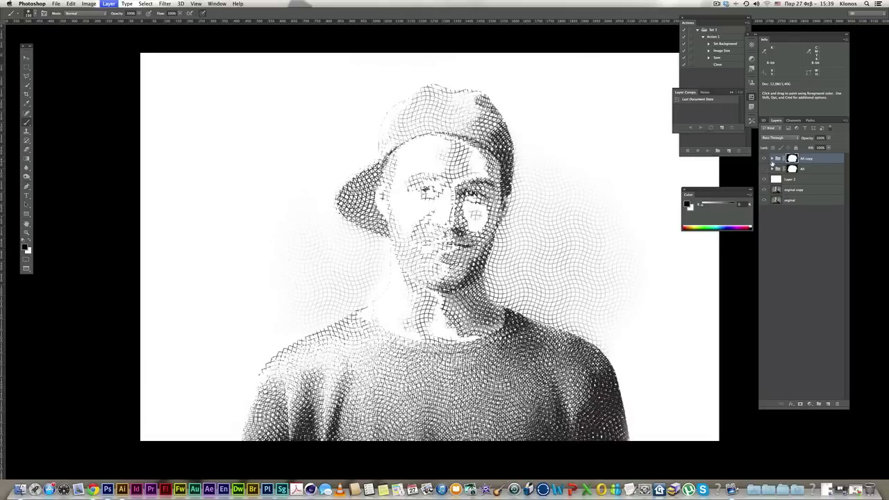
# Step: Apply All copy's mask into its pixels, then toggle its visibility to compare
pyautogui.moveTo(791, 159); pyautogui.dragTo(835, 403)
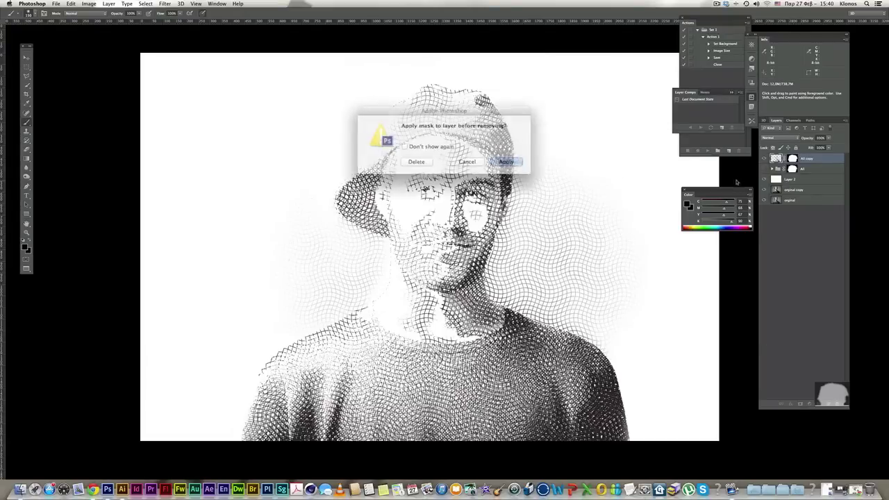
pyautogui.click(497, 159)
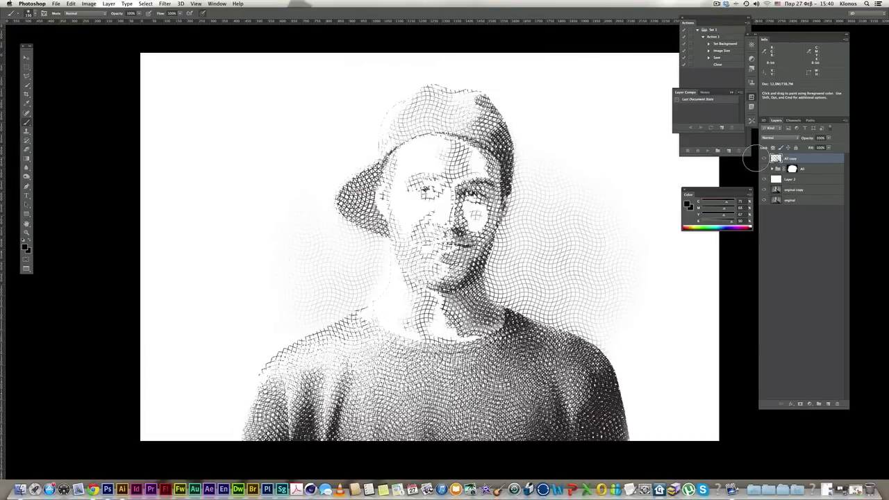
pyautogui.click(764, 159)
pyautogui.click(767, 159)
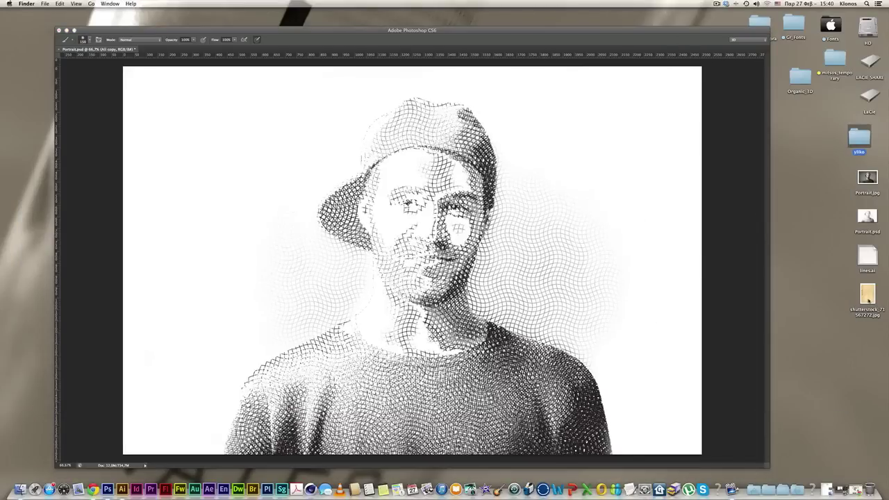
# Step: Place the shutterstock_71567272 paper texture, rotate it to landscape, and scale it to cover the canvas
pyautogui.click(868, 297)
pyautogui.click(582, 245)
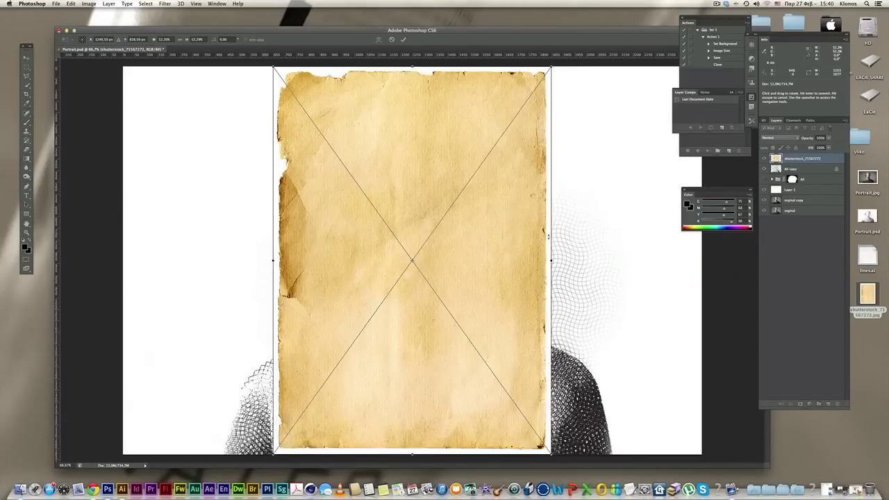
pyautogui.press('super+minus')
pyautogui.moveTo(557, 315)
pyautogui.mouseDown()
pyautogui.moveTo(559, 375)
pyautogui.moveTo(660, 437)
pyautogui.mouseUp()
pyautogui.moveTo(268, 162); pyautogui.dragTo(185, 98)
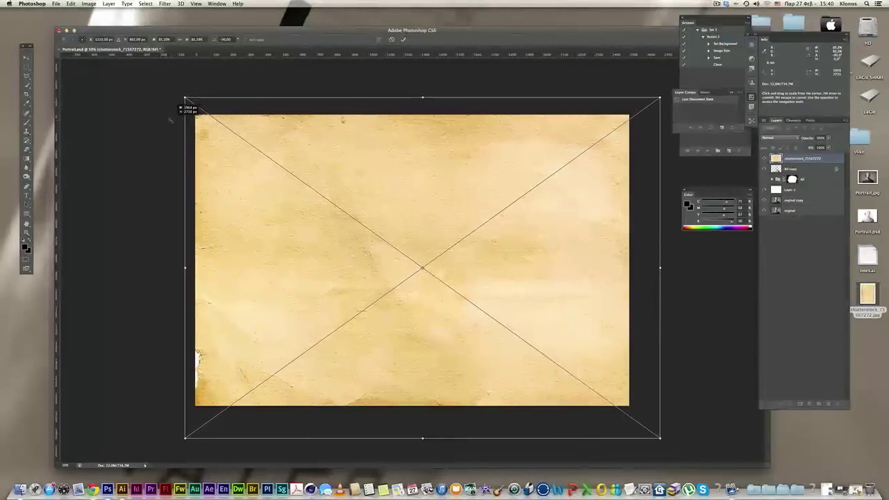
pyautogui.moveTo(421, 240); pyautogui.dragTo(416, 236)
pyautogui.moveTo(657, 435)
pyautogui.mouseDown()
pyautogui.moveTo(630, 415)
pyautogui.moveTo(650, 423)
pyautogui.mouseUp()
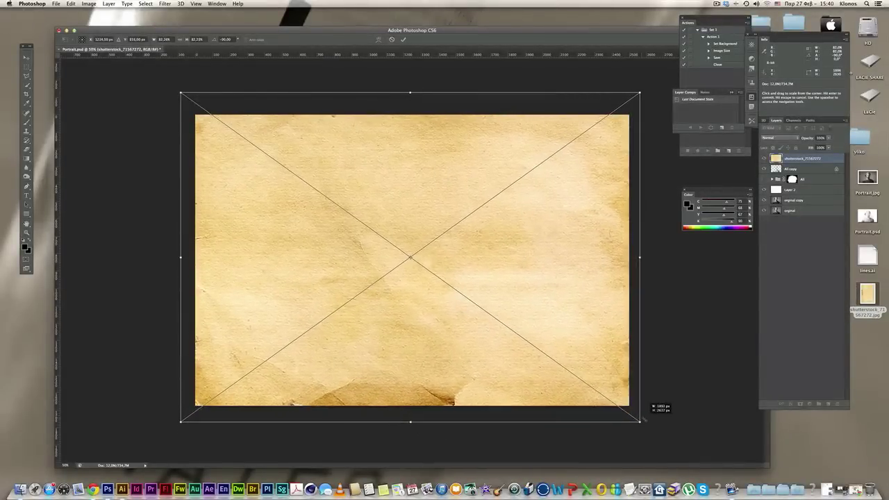
pyautogui.press('b')
pyautogui.press('Return')
pyautogui.press('f')
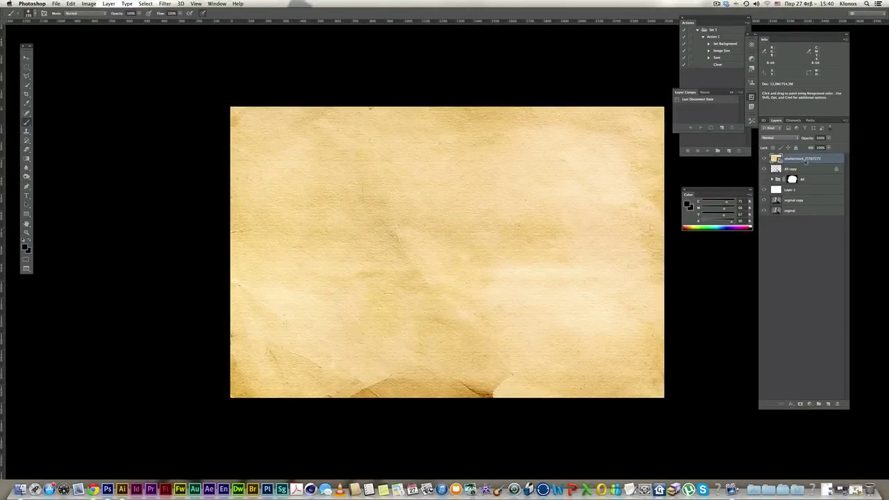
# Step: Rasterize the texture layer, rename it 'paper' and move it below All copy
pyautogui.rightClick(805, 161)
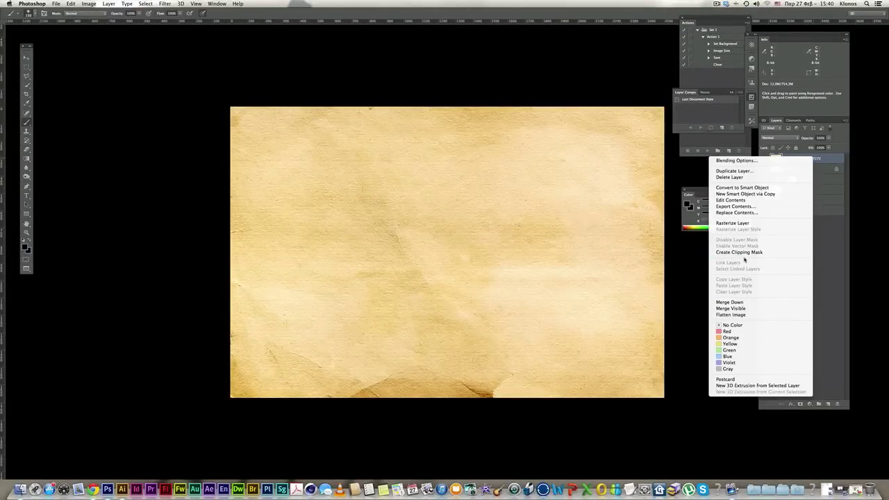
pyautogui.click(738, 223)
pyautogui.doubleClick(810, 158)
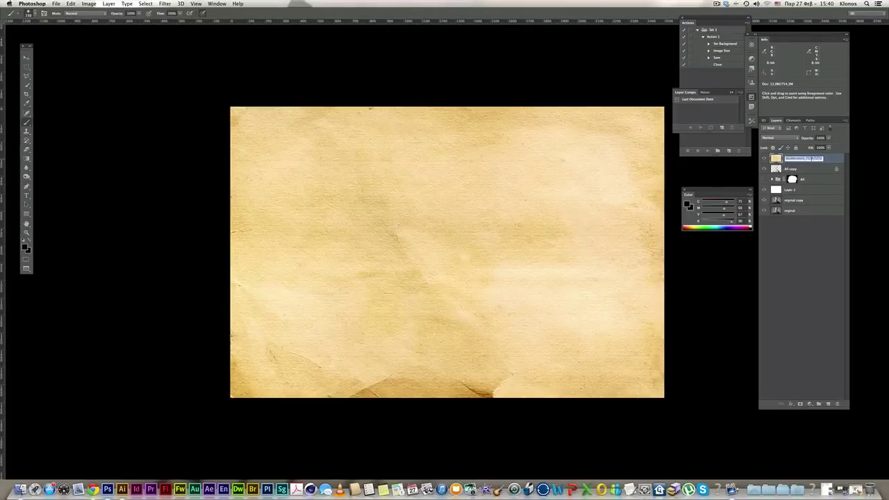
pyautogui.write('paper')
pyautogui.press('Return')
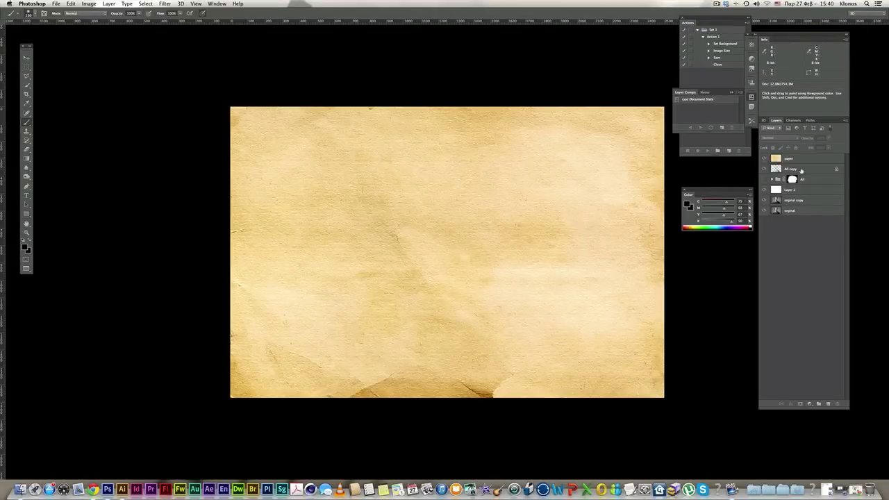
pyautogui.moveTo(803, 161); pyautogui.dragTo(802, 175)
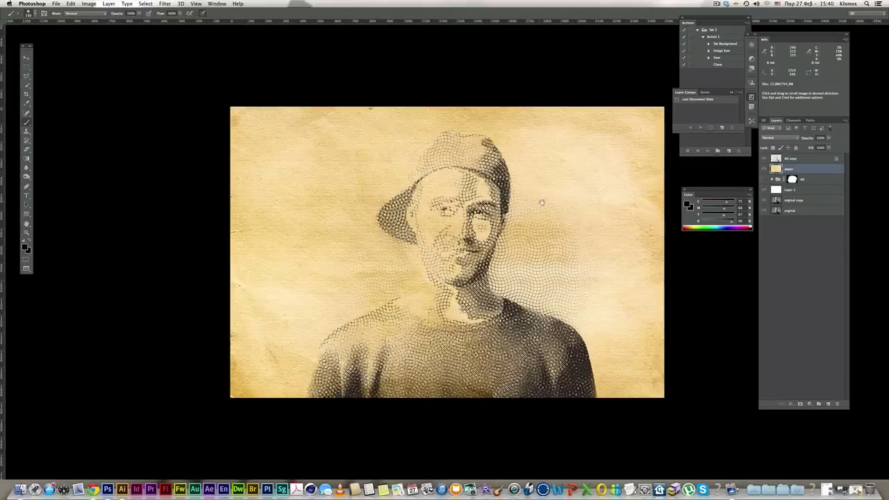
# Step: With All copy active, mix a blue foreground ink colour in the Color panel
pyautogui.click(792, 161)
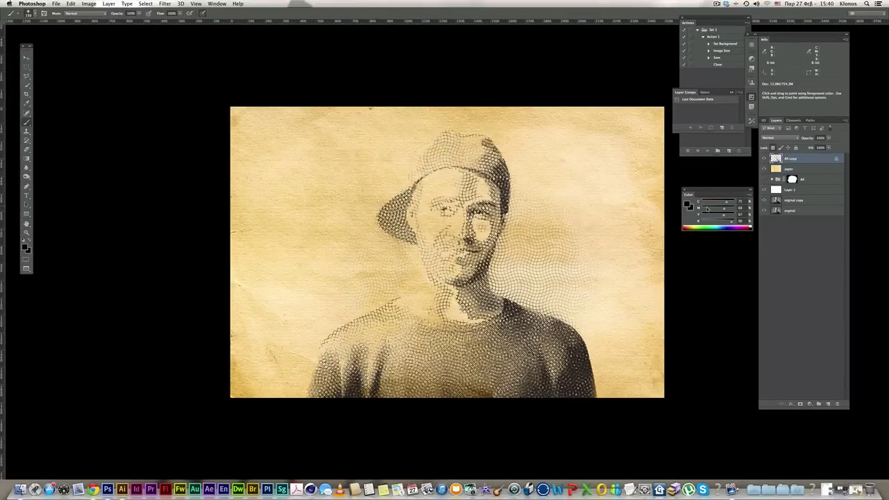
pyautogui.scroll(3, 532, 208)
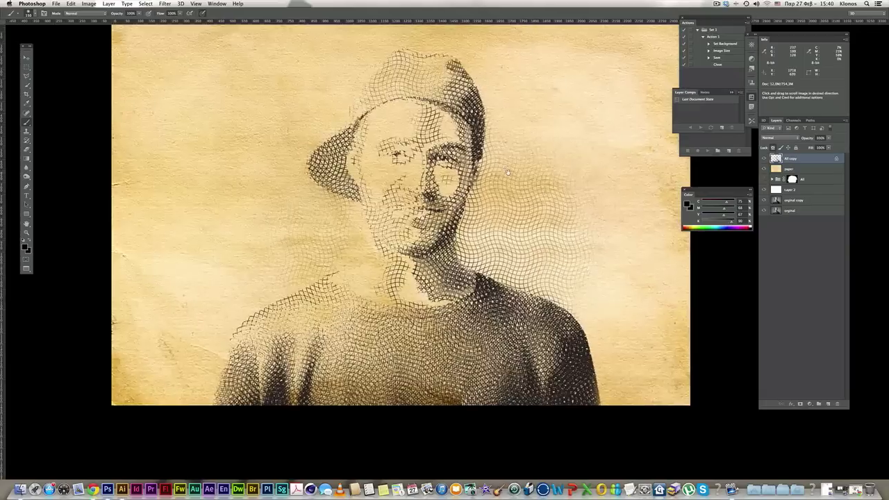
pyautogui.hotkey('ctrl', 'r')
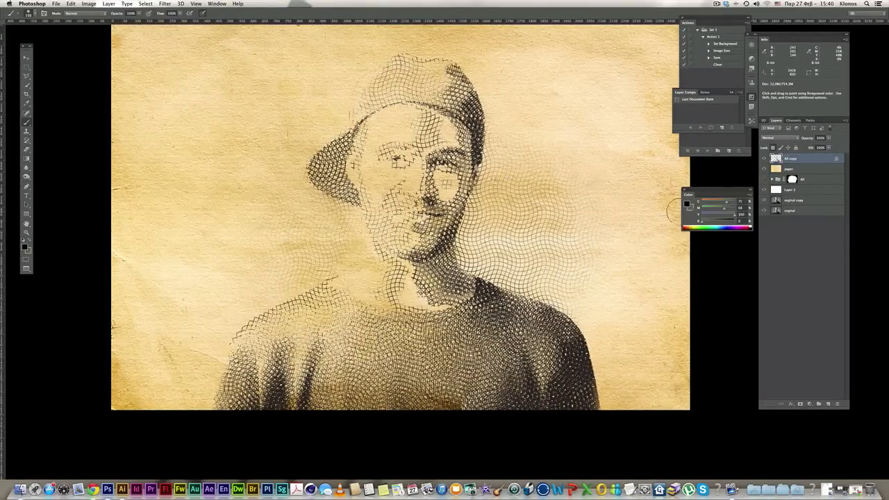
pyautogui.moveTo(717, 202)
pyautogui.mouseDown()
pyautogui.moveTo(703, 209)
pyautogui.moveTo(739, 208)
pyautogui.moveTo(724, 209)
pyautogui.mouseUp()
# Step: Fill All copy's lines with the blue and set its blend mode to Multiply
pyautogui.hotkey('alt', 'shift', 'BackSpace')
pyautogui.click(769, 138)
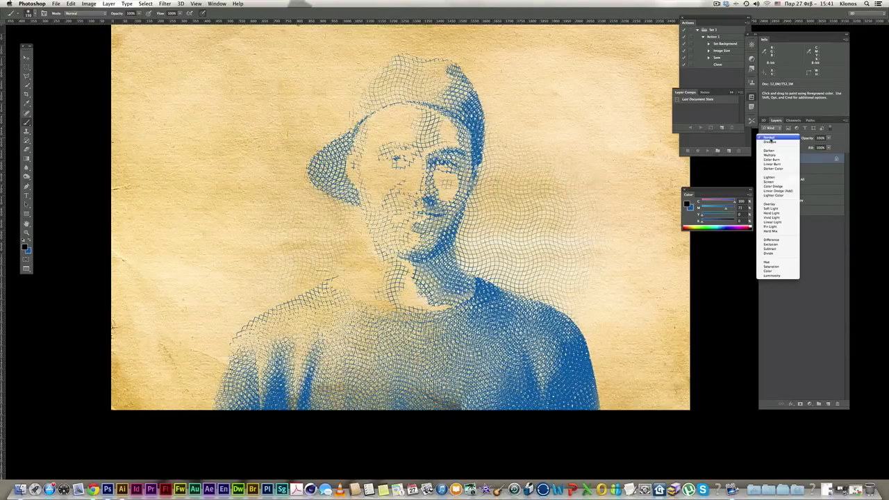
pyautogui.click(771, 154)
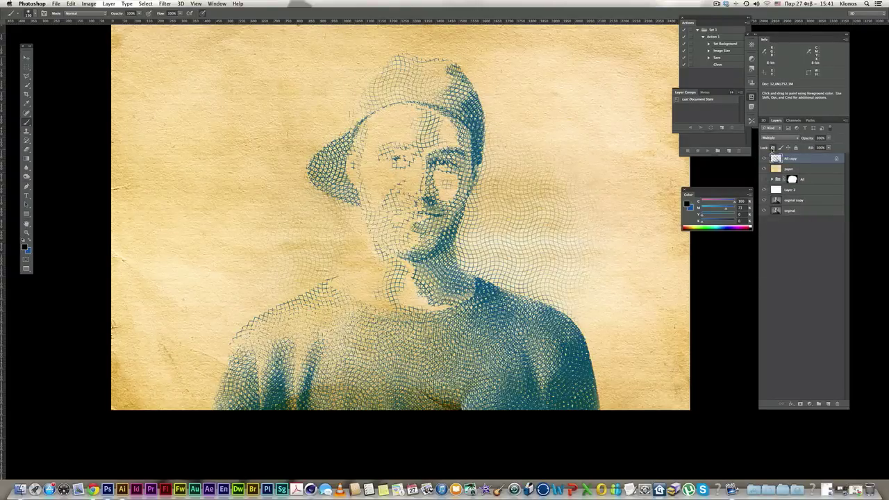
# Step: Shift the ink toward dark violet-blue, refill the line art, then hide All copy
pyautogui.moveTo(701, 215); pyautogui.dragTo(709, 215)
pyautogui.click(710, 222)
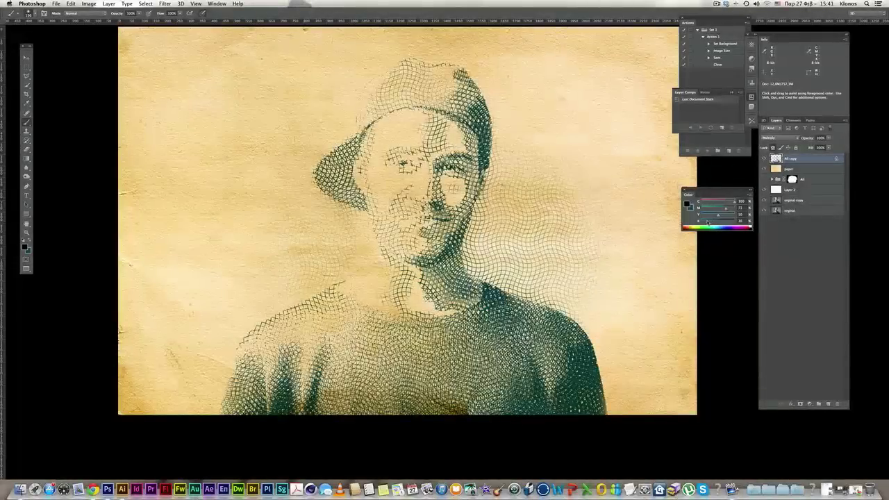
pyautogui.moveTo(706, 222); pyautogui.dragTo(739, 207)
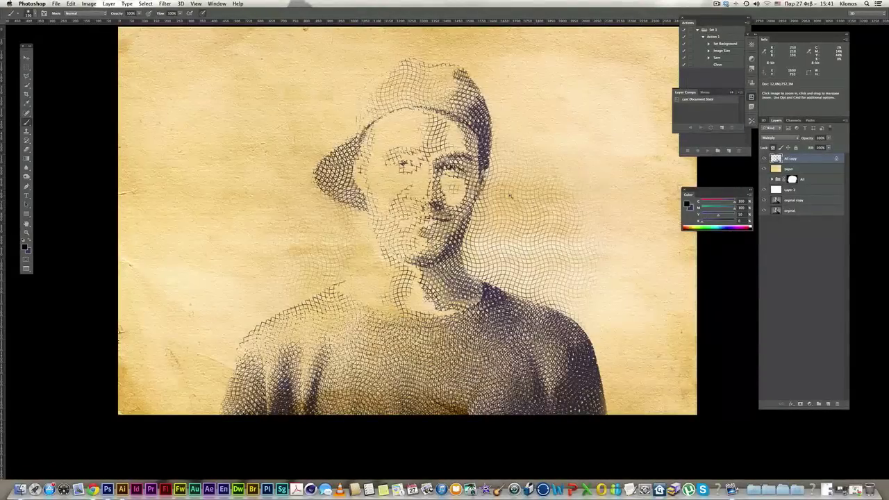
pyautogui.hotkey('ctrl', '+')
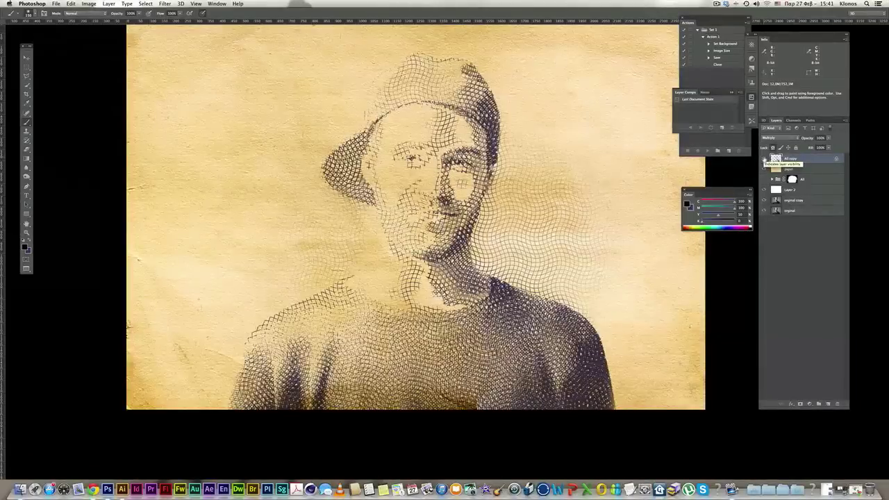
pyautogui.click(764, 159)
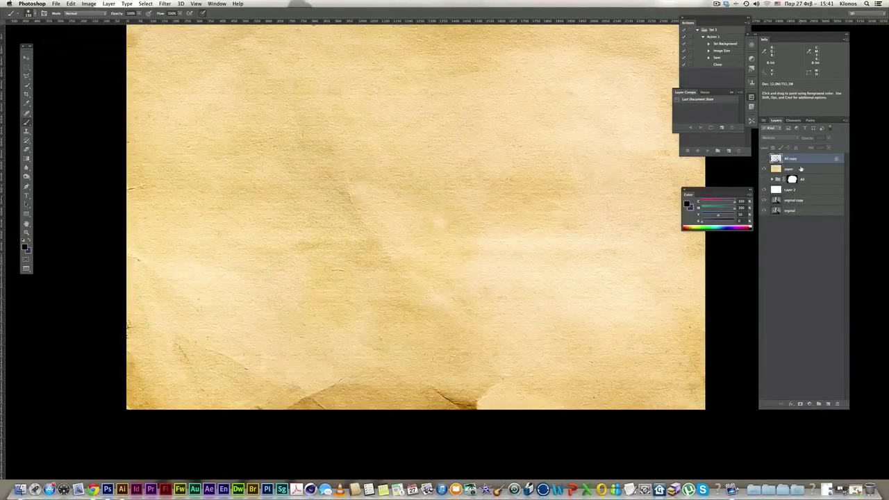
# Step: Desaturate the paper layer with Hue/Saturation at Saturation -100
pyautogui.click(797, 169)
pyautogui.hotkey('ctrl', 'u')
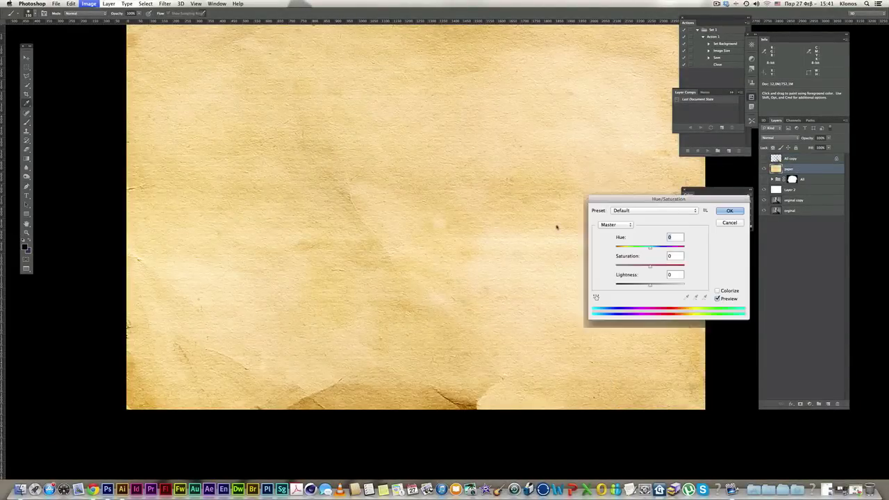
pyautogui.press('Tab')
pyautogui.write('-100')
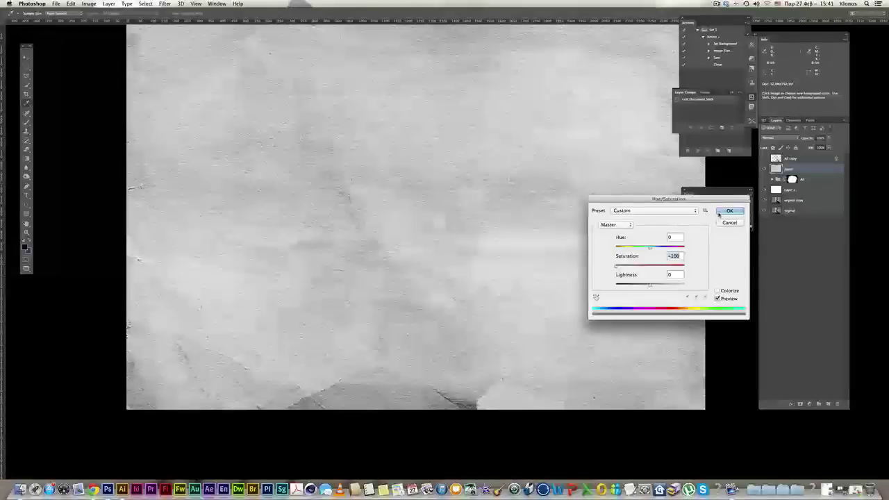
pyautogui.press('Return')
pyautogui.press('b')
# Step: Show the rulers and bring up Save As for the greyscale copy
pyautogui.moveTo(533, 131); pyautogui.dragTo(518, 169)
pyautogui.hotkey('ctrl', 'r')
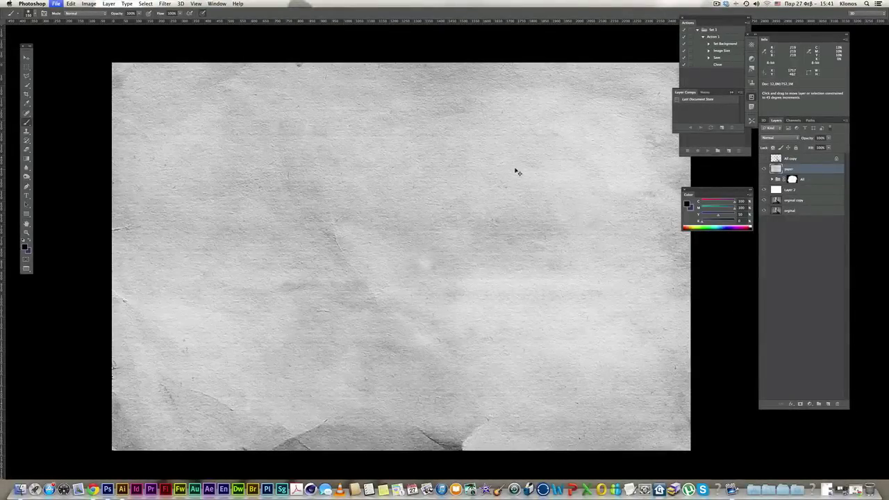
pyautogui.hotkey('ctrl', 'shift', 's')
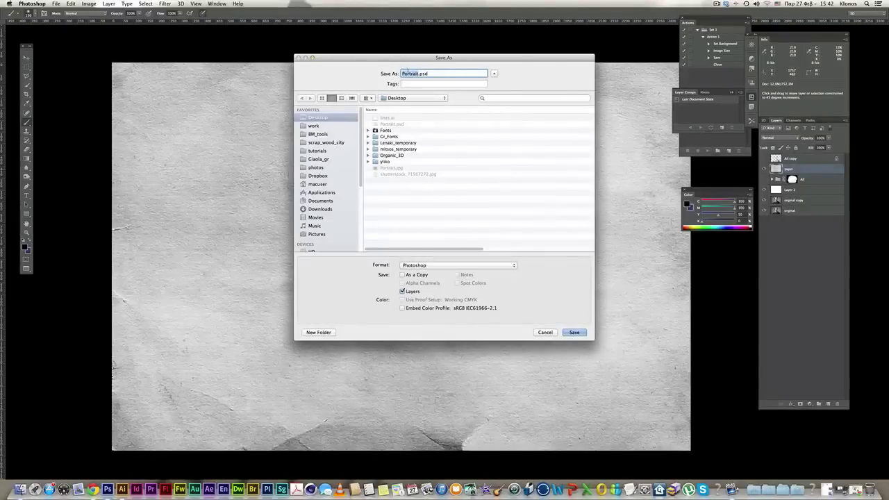
# Step: Save the greyscale version as map.psd, then close it choosing Don't Save
pyautogui.press('Return')
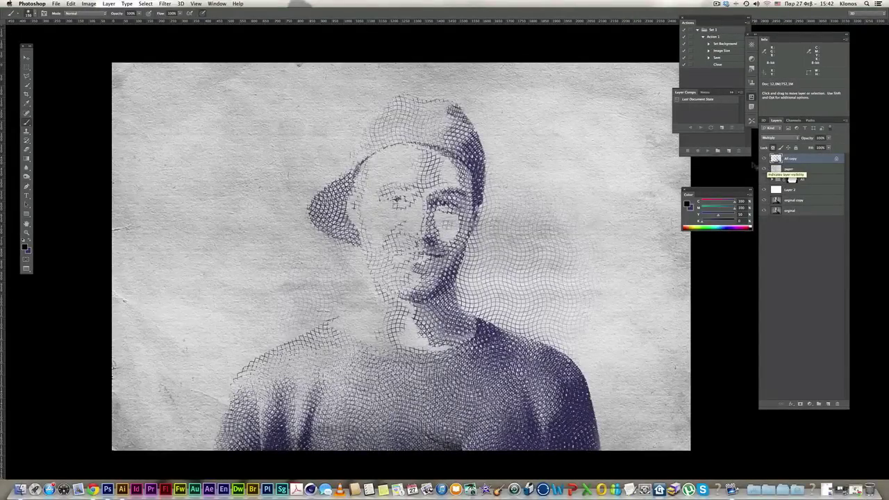
pyautogui.press('v')
pyautogui.click(56, 3)
pyautogui.moveTo(72, 44)
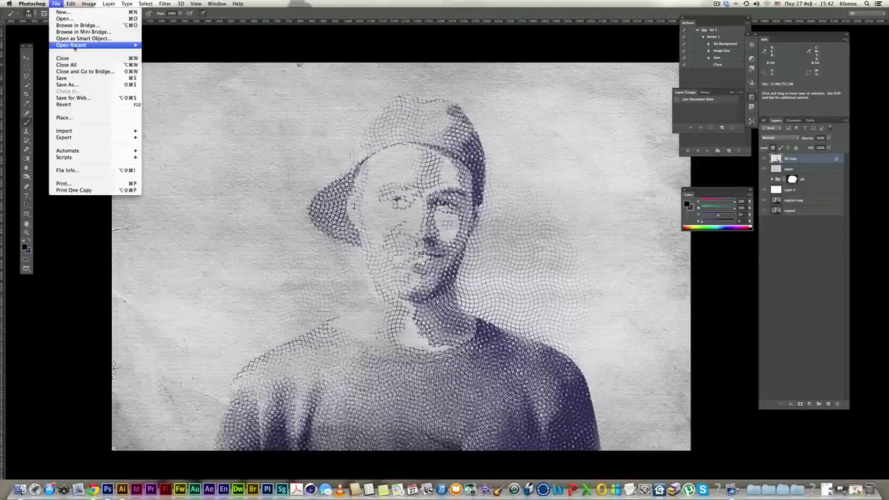
pyautogui.click(308, 55)
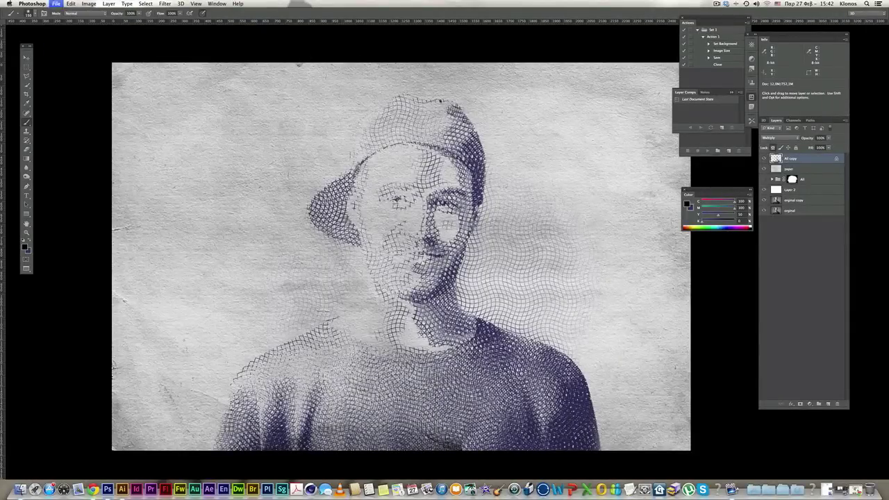
pyautogui.press('super+w')
pyautogui.click(423, 155)
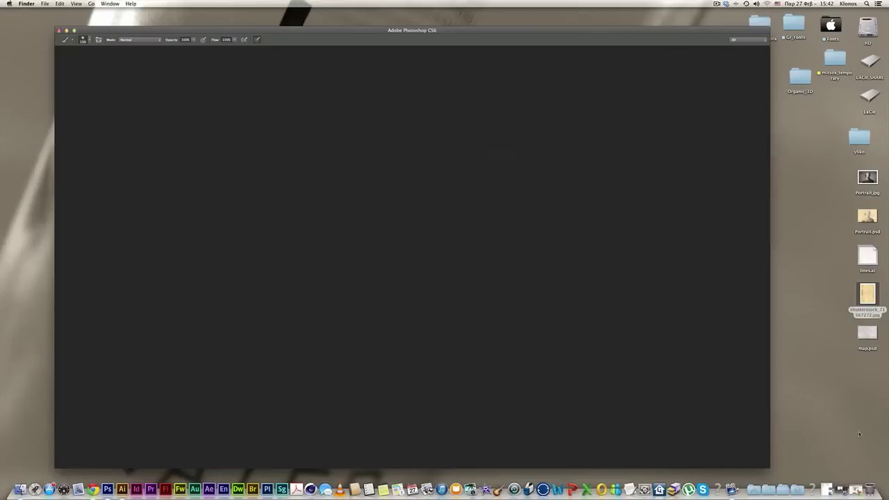
# Step: Reopen Portrait.psd from the desktop
pyautogui.doubleClick(867, 216)
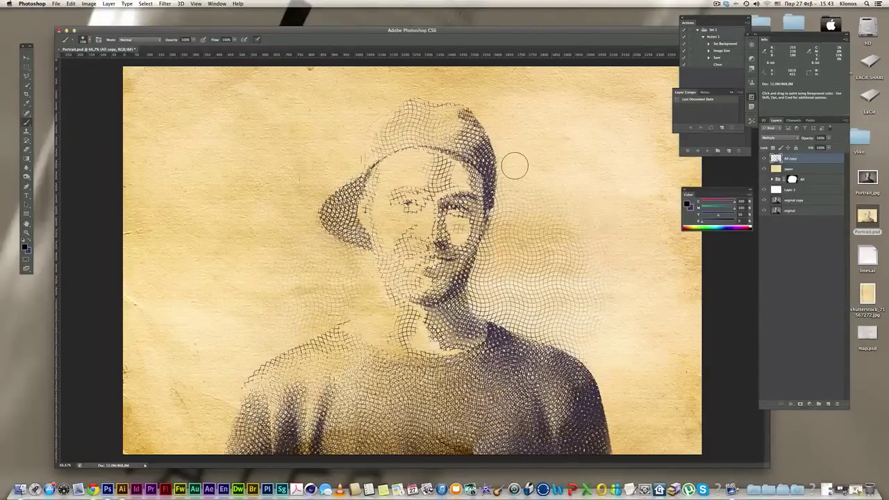
# Step: In full screen, apply Displace at scale 10 by 10 using map.psd as the map
pyautogui.press('f')
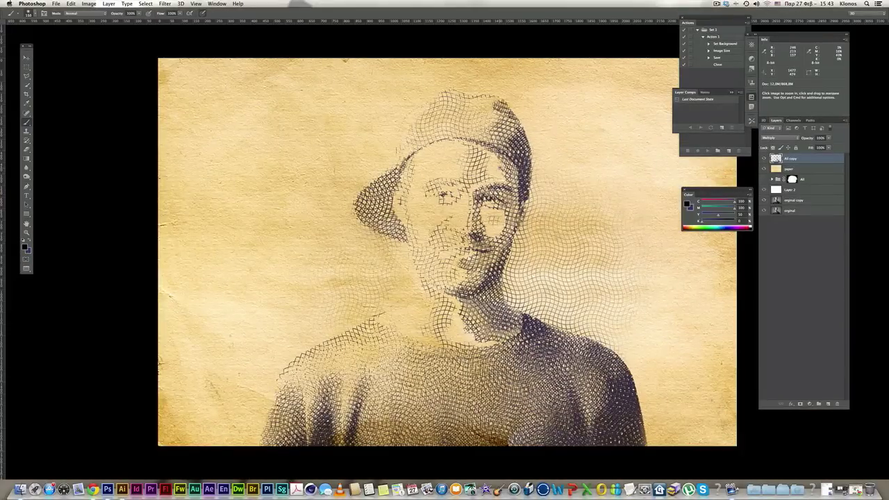
pyautogui.scroll(3, 501, 169)
pyautogui.moveTo(574, 170); pyautogui.dragTo(548, 155)
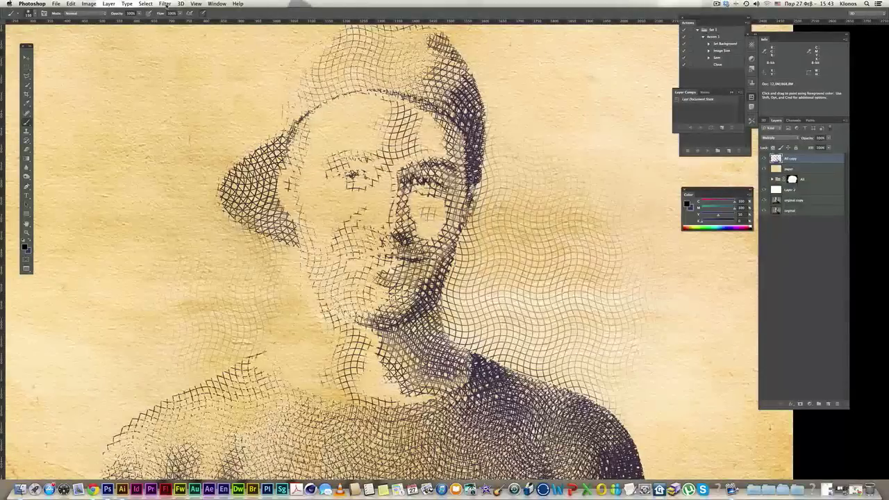
pyautogui.click(164, 4)
pyautogui.moveTo(171, 91)
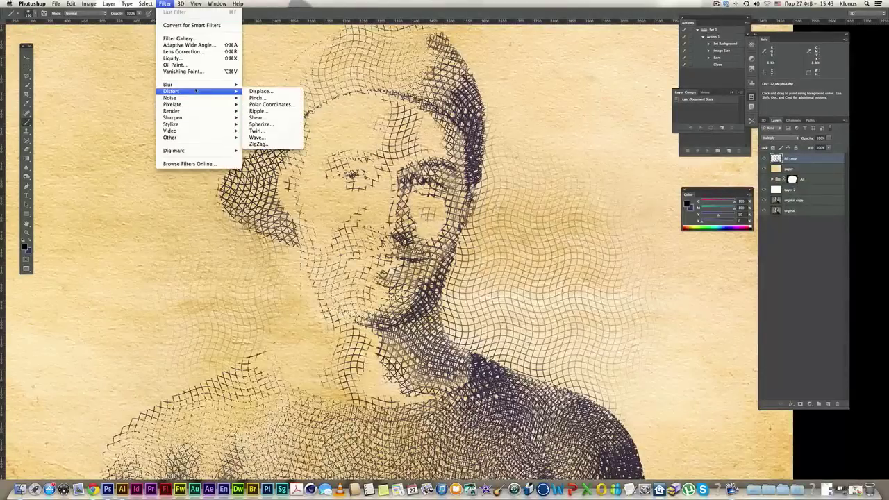
pyautogui.click(259, 91)
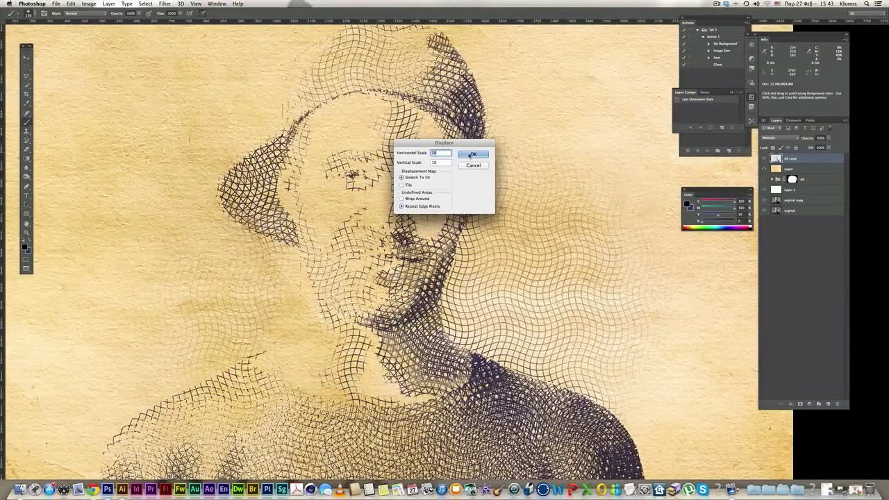
pyautogui.press('Return')
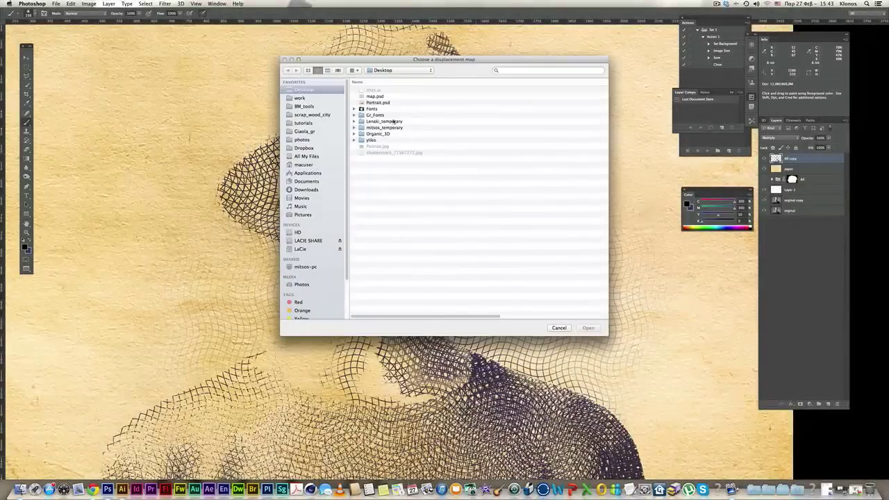
pyautogui.click(372, 97)
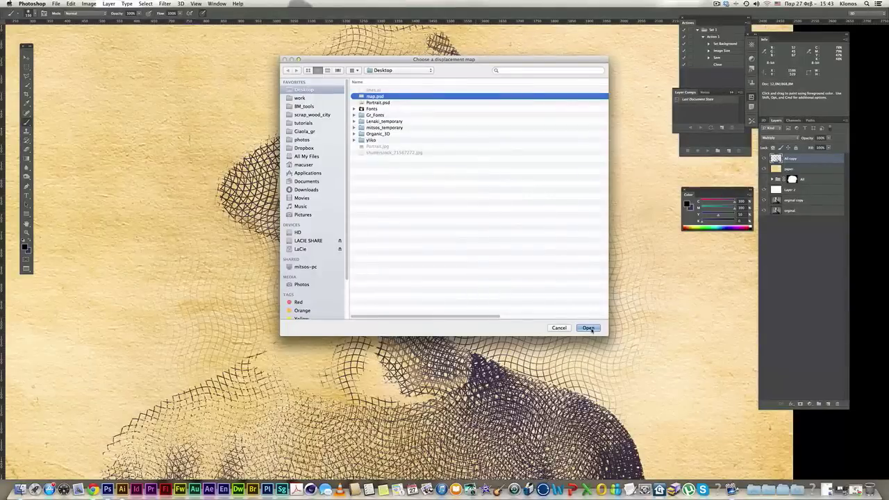
pyautogui.click(589, 328)
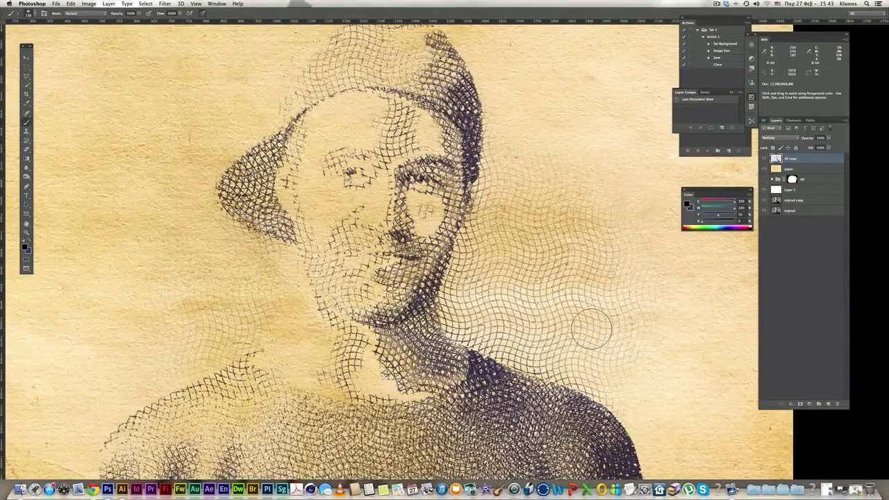
pyautogui.keyDown('alt'); pyautogui.click(500, 250); pyautogui.keyUp('alt')
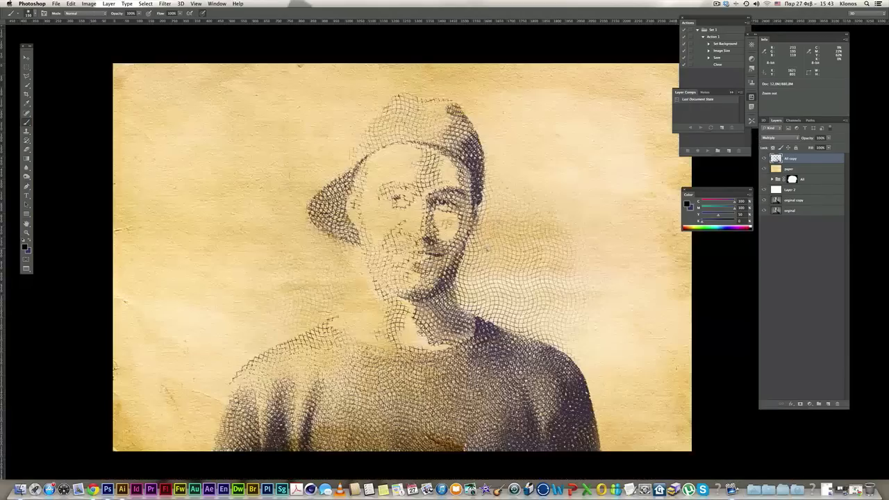
pyautogui.moveTo(527, 277); pyautogui.dragTo(514, 253)
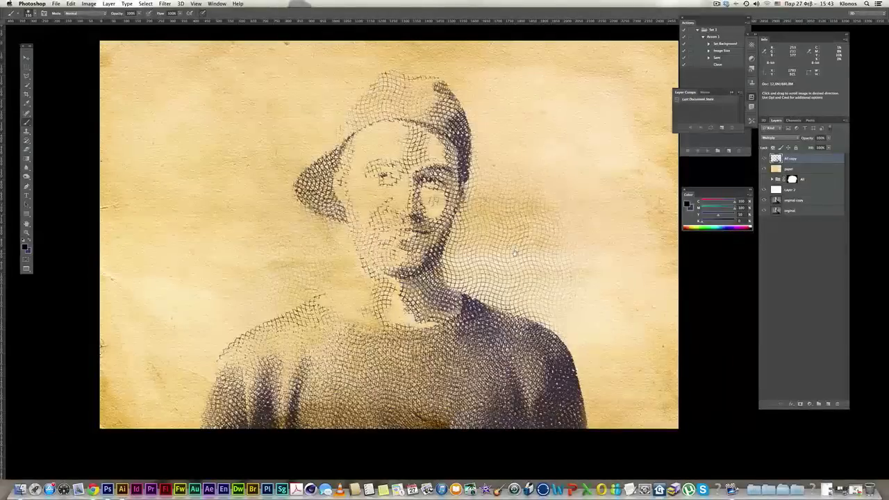
pyautogui.keyDown('alt'); pyautogui.click(492, 238); pyautogui.keyUp('alt')
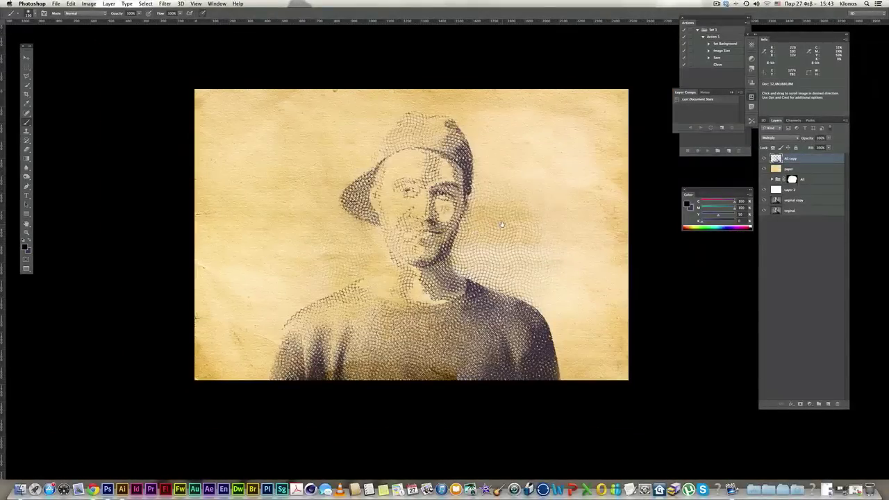
pyautogui.moveTo(502, 225)
pyautogui.mouseDown()
pyautogui.moveTo(493, 233)
pyautogui.moveTo(503, 234)
pyautogui.mouseUp()
pyautogui.keyDown('ctrl'); pyautogui.click(492, 232); pyautogui.keyUp('ctrl')
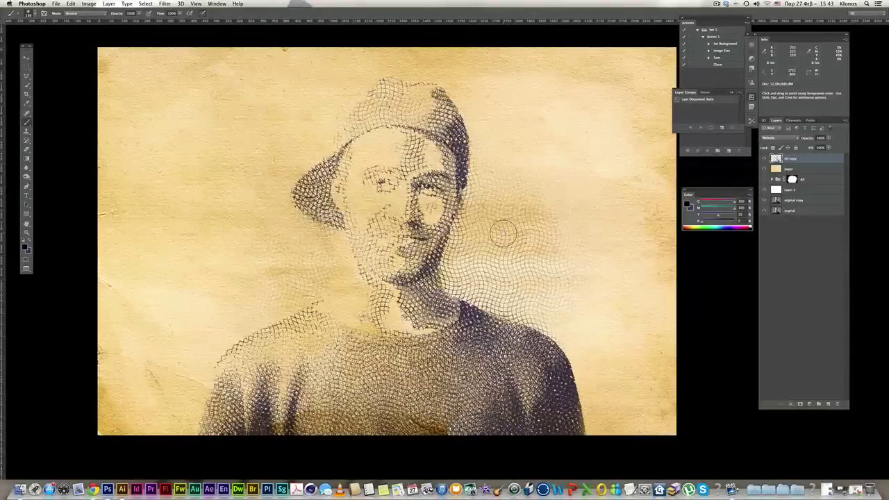